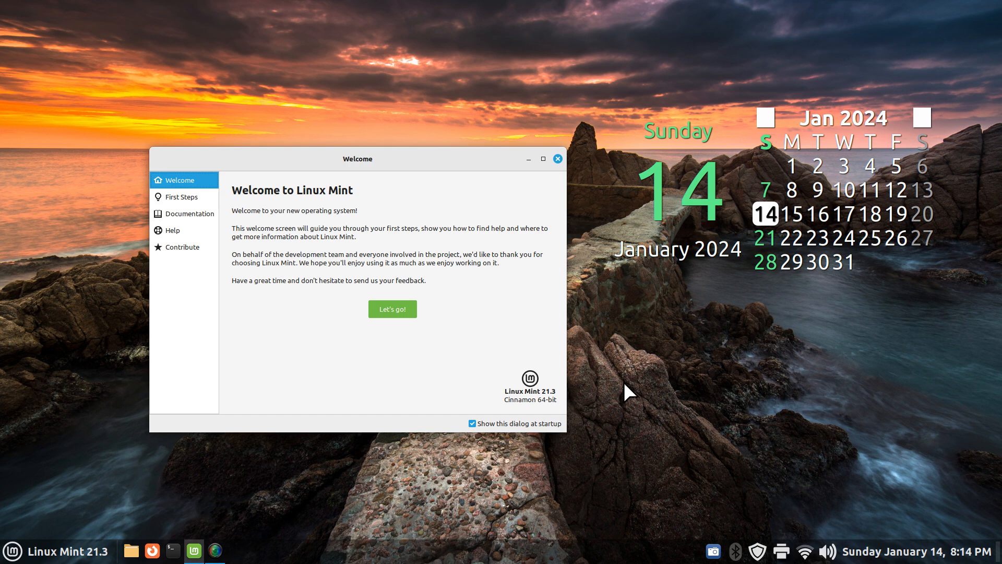
Open System Settings from the panel menu, then close it and the Welcome screen
right_click(460, 551)
left_click(449, 528)
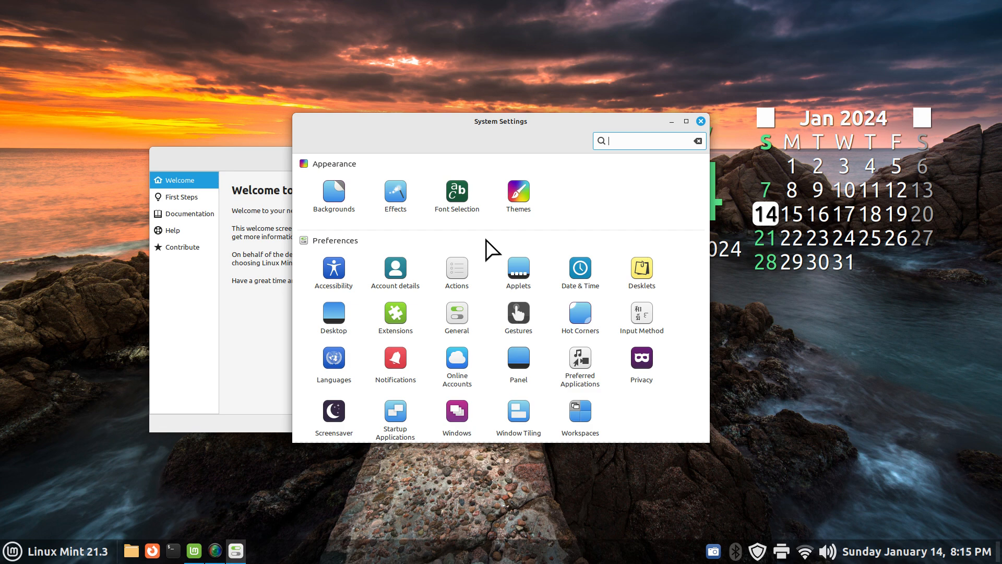
left_click(702, 121)
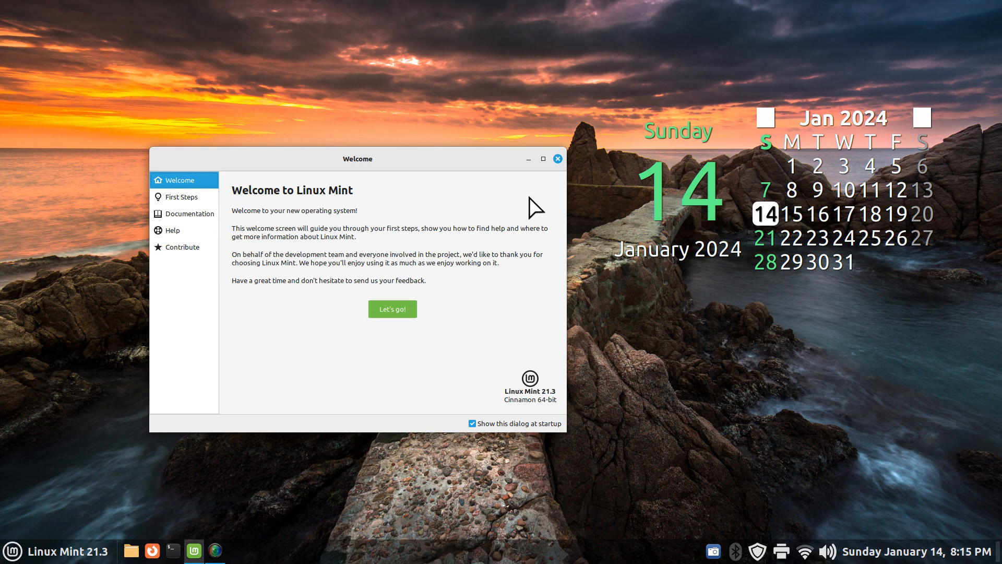
left_click(558, 159)
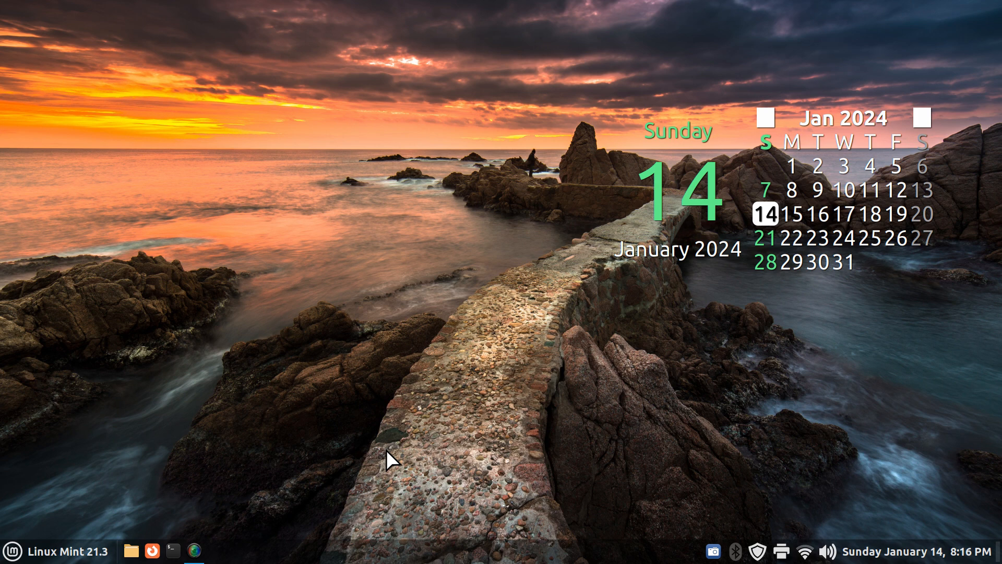
Check Nemo's version in Help > About, noting 6.0.2
left_click(131, 550)
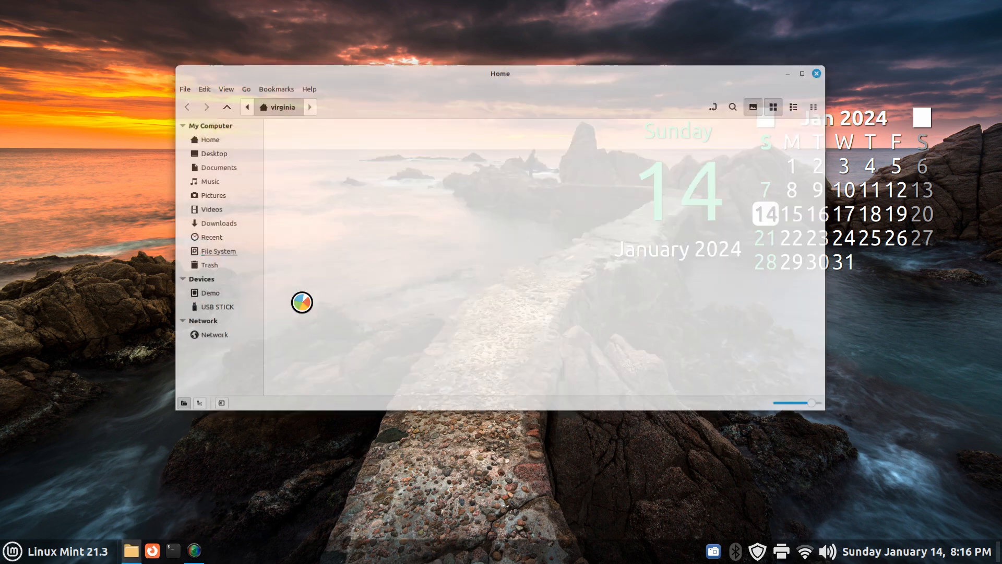
left_click(307, 88)
left_click(328, 134)
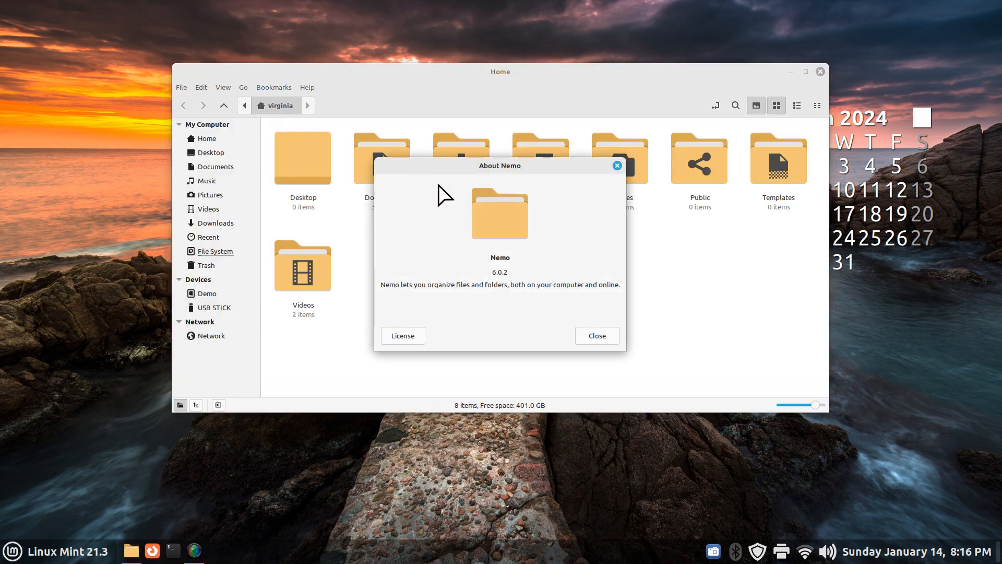
left_click_drag(492, 272, 510, 272)
left_click(598, 336)
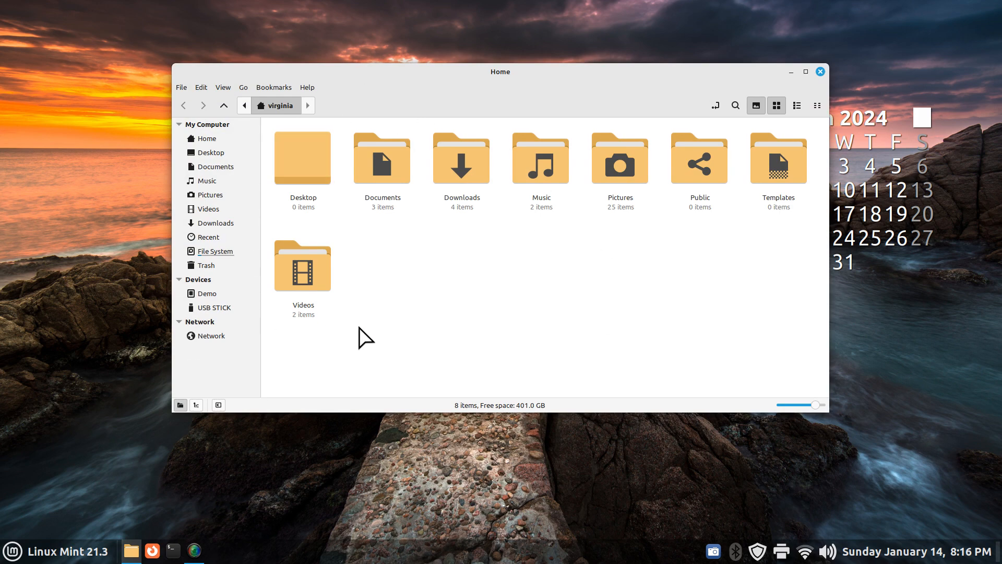
Inspect the linuxmint ISO's actions in Downloads, close Nemo, and reopen System Settings
left_click(223, 225)
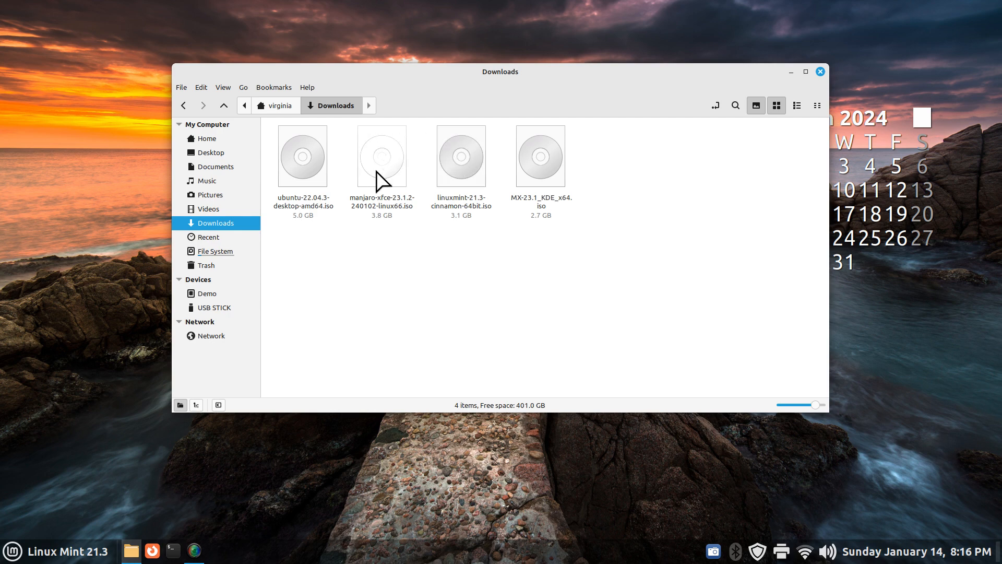
right_click(464, 159)
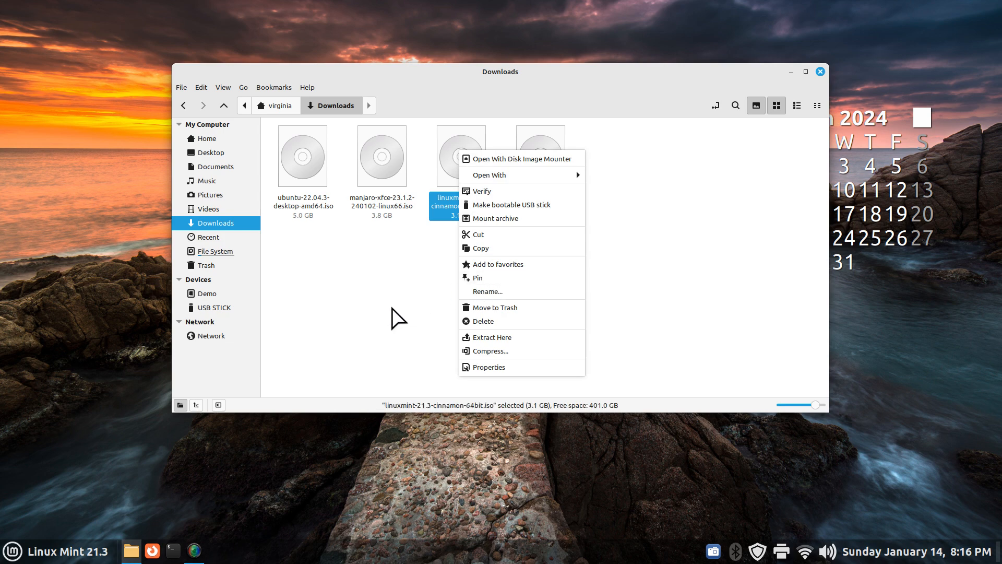
left_click(392, 311)
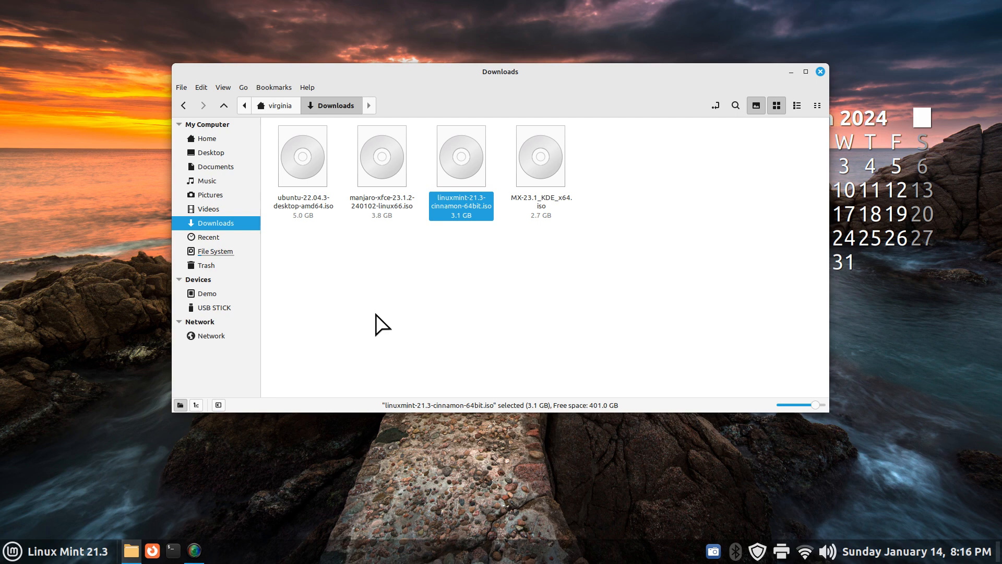
left_click(821, 71)
right_click(470, 550)
left_click(471, 524)
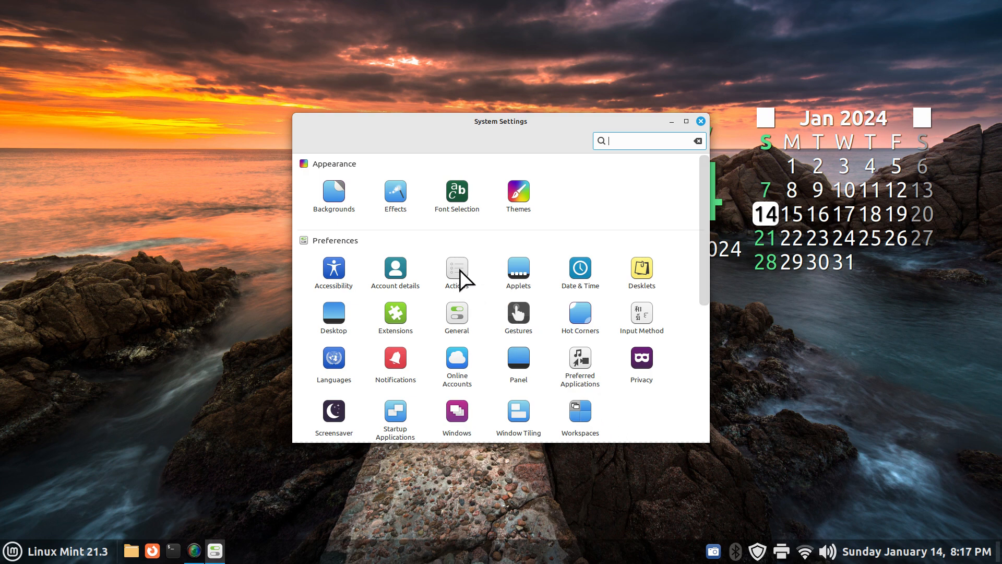
Review the desktop right-click actions and open the Actions module at Add Desklets
right_click(123, 252)
left_click(513, 239)
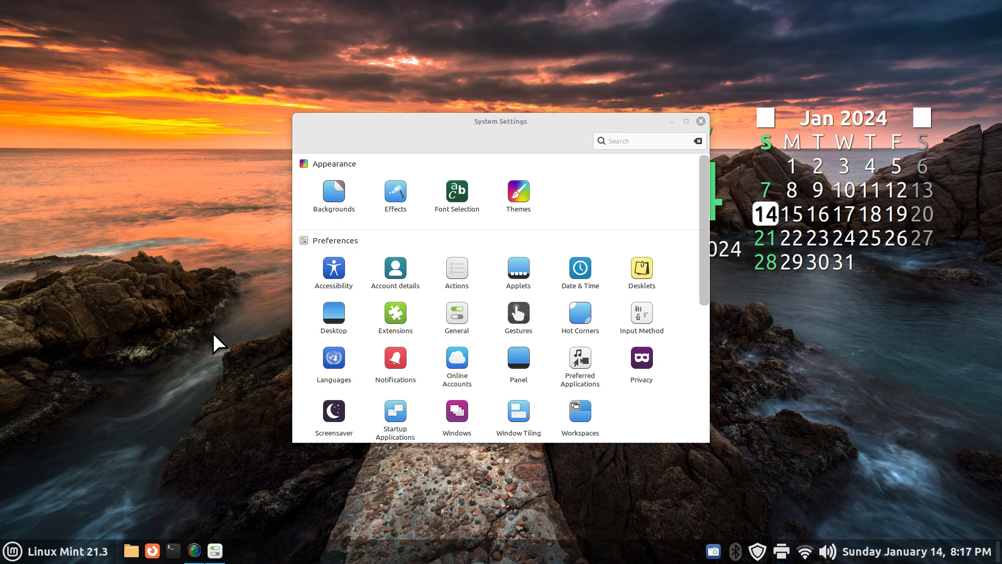
left_click(457, 274)
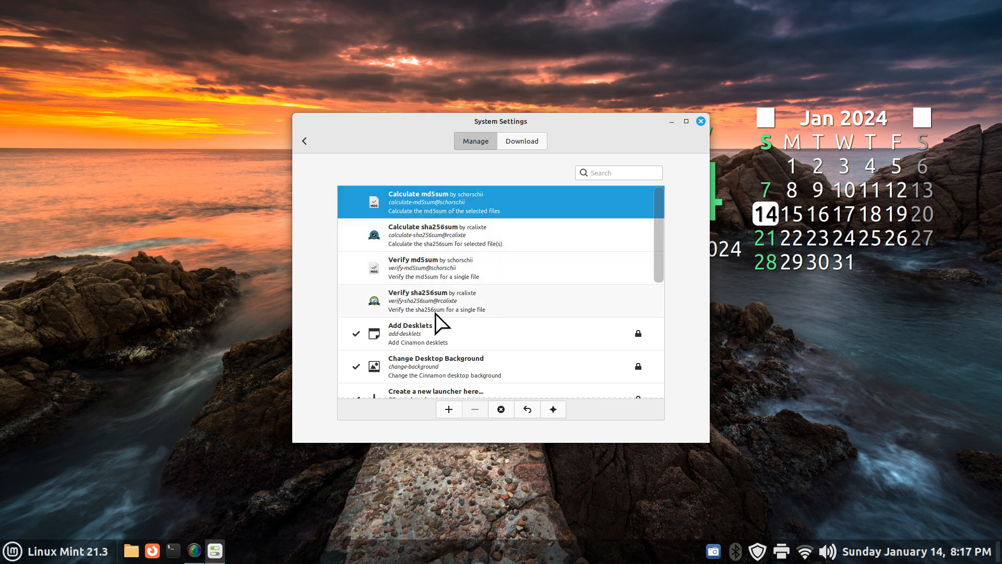
left_click(412, 334)
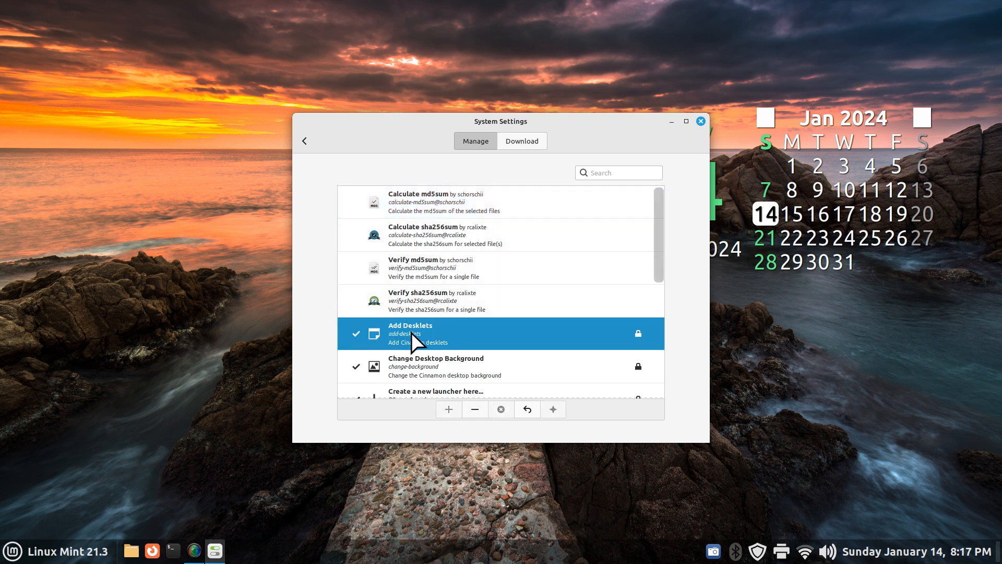
right_click(87, 224)
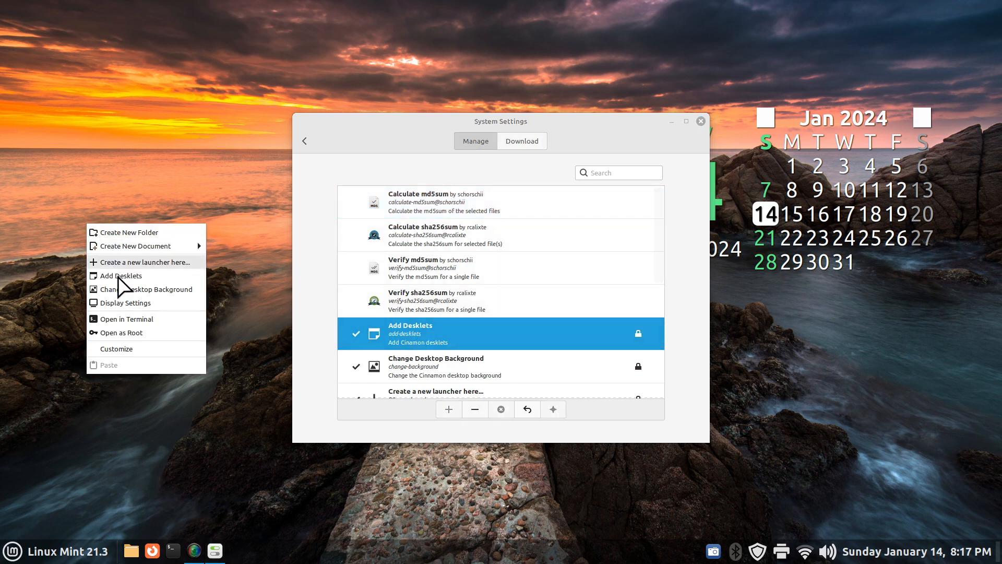
left_click(466, 337)
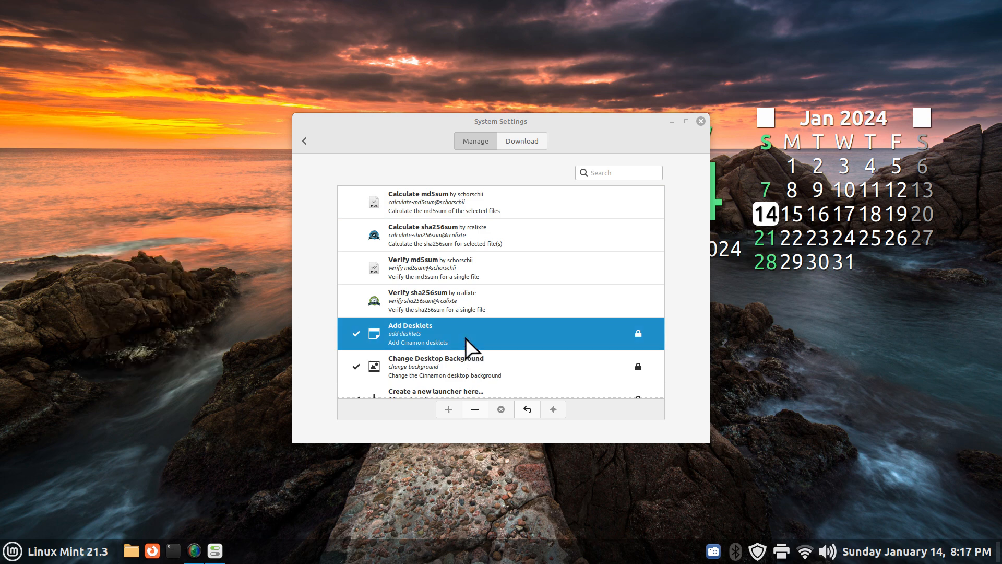
Disable Add Desklets, confirm it's gone from the desktop menu, then re-enable it
left_click(482, 409)
right_click(116, 238)
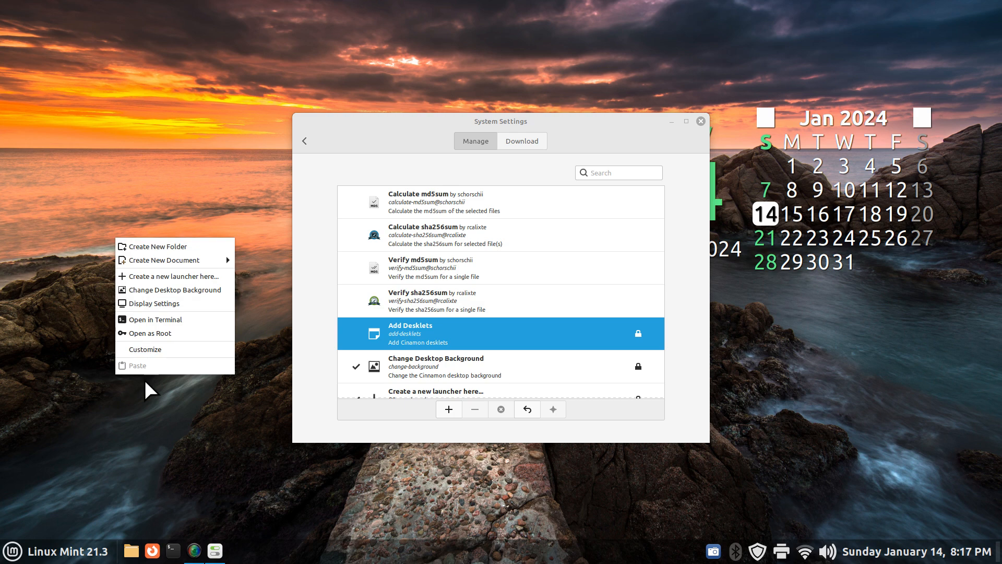
left_click(457, 338)
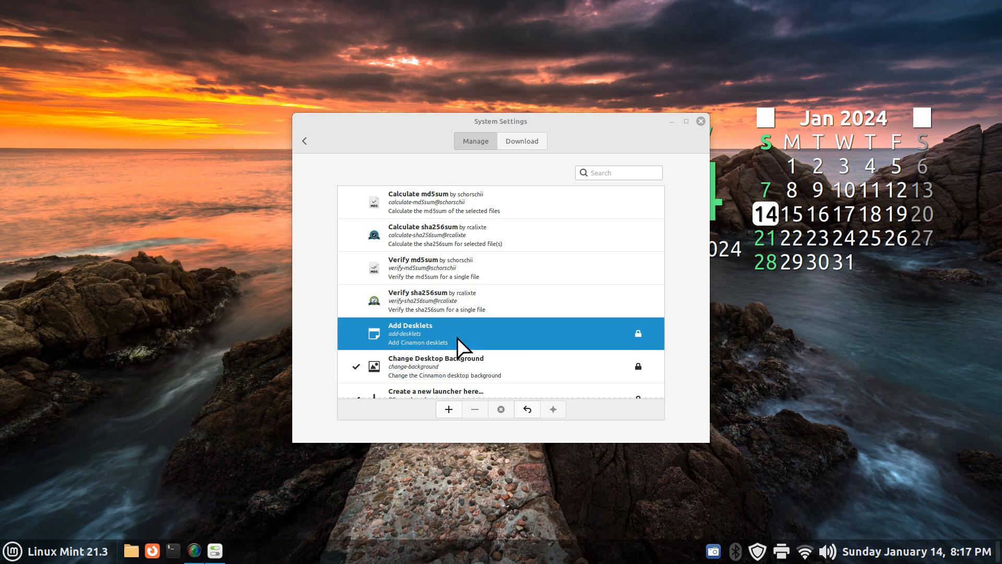
left_click(451, 409)
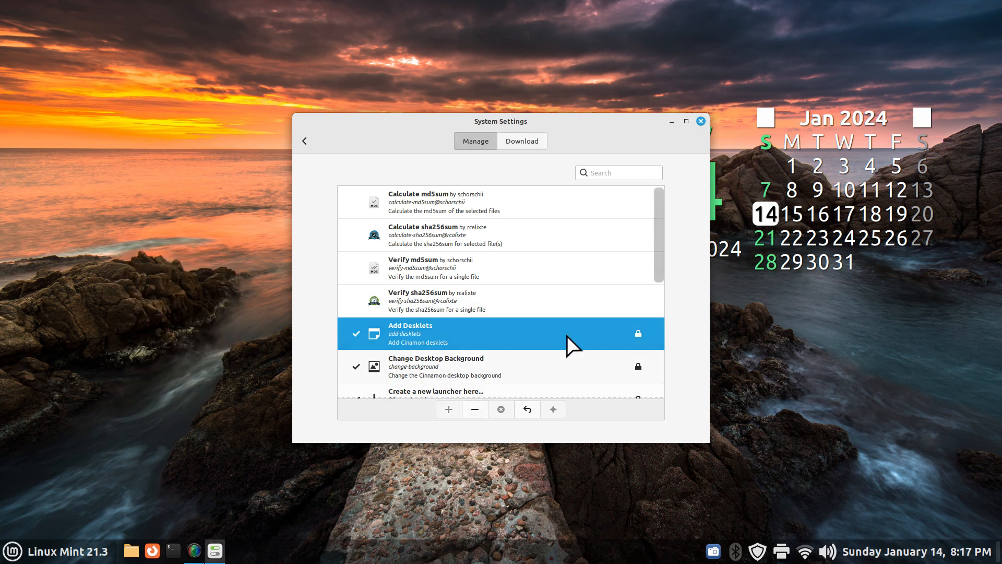
Review the md5sum and sha256sum actions, then browse the downloadable actions list
left_click(400, 198)
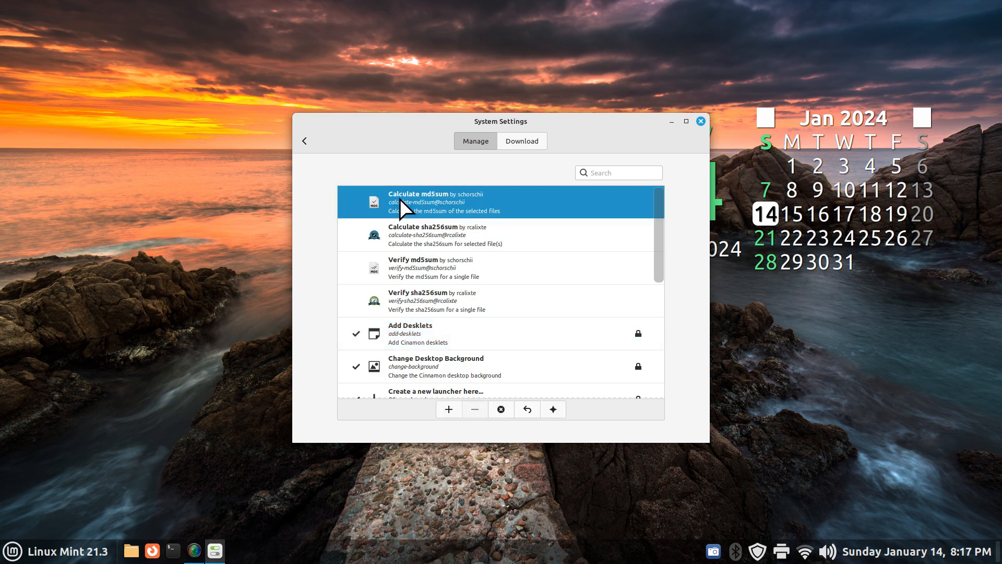
left_click(412, 232)
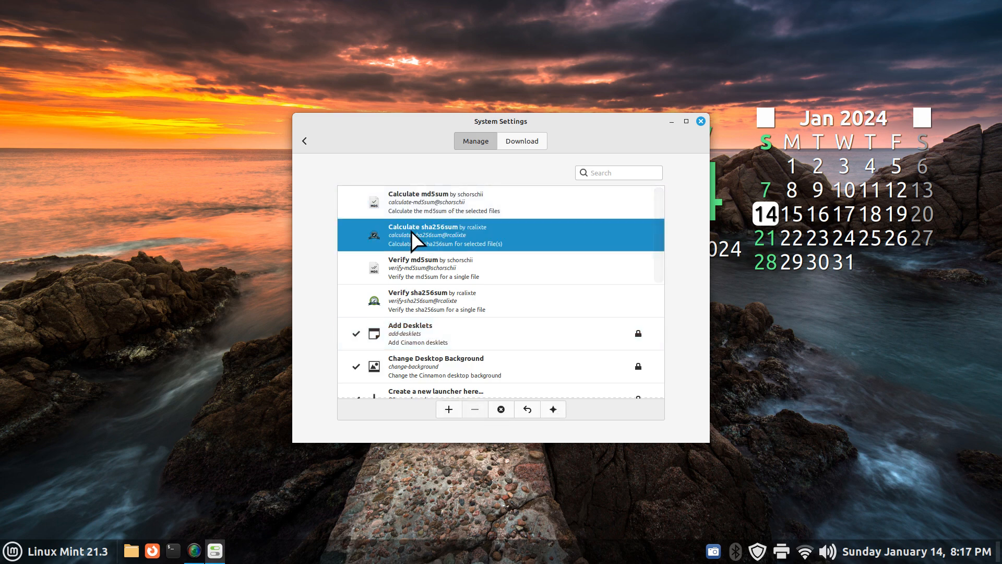
left_click(431, 270)
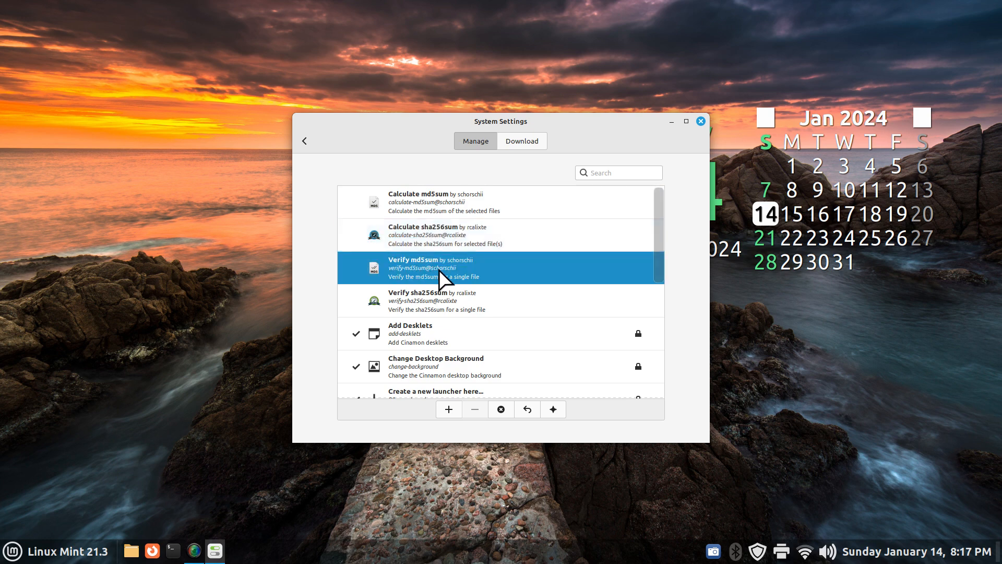
left_click(431, 296)
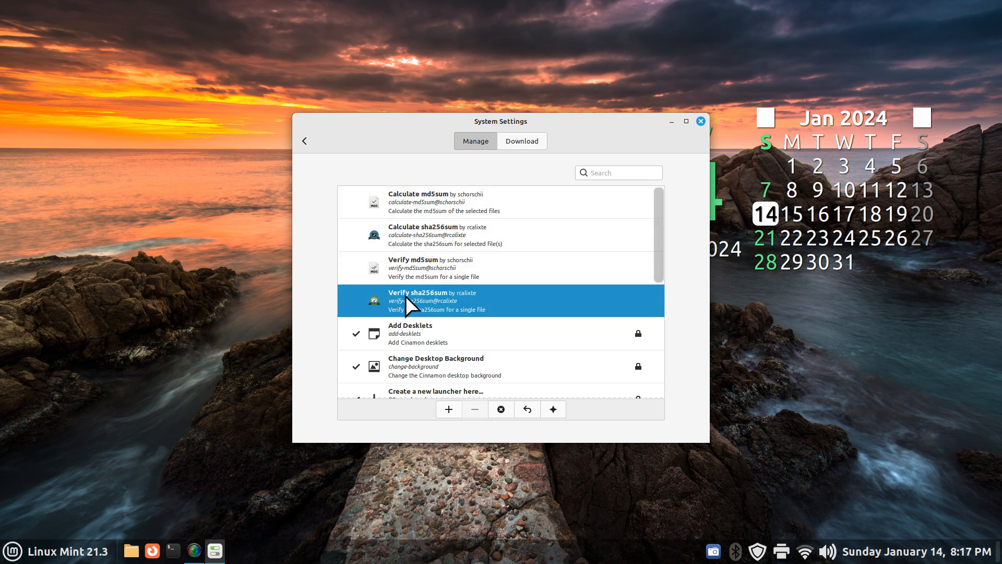
left_click(520, 143)
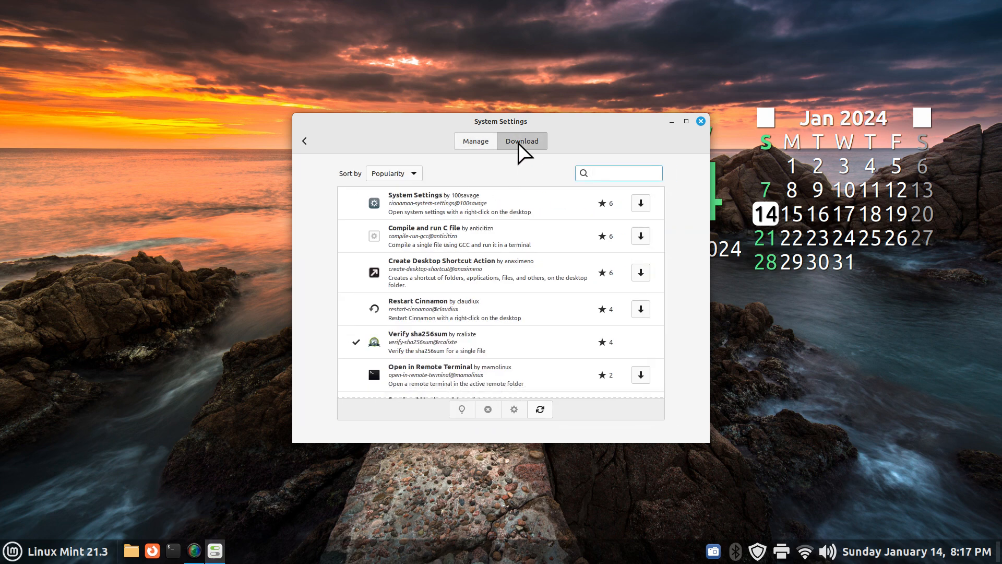
Enable Calculate md5sum, Calculate sha256sum, Verify md5sum and Verify sha256sum, then close System Settings
left_click_drag(661, 225, 663, 203)
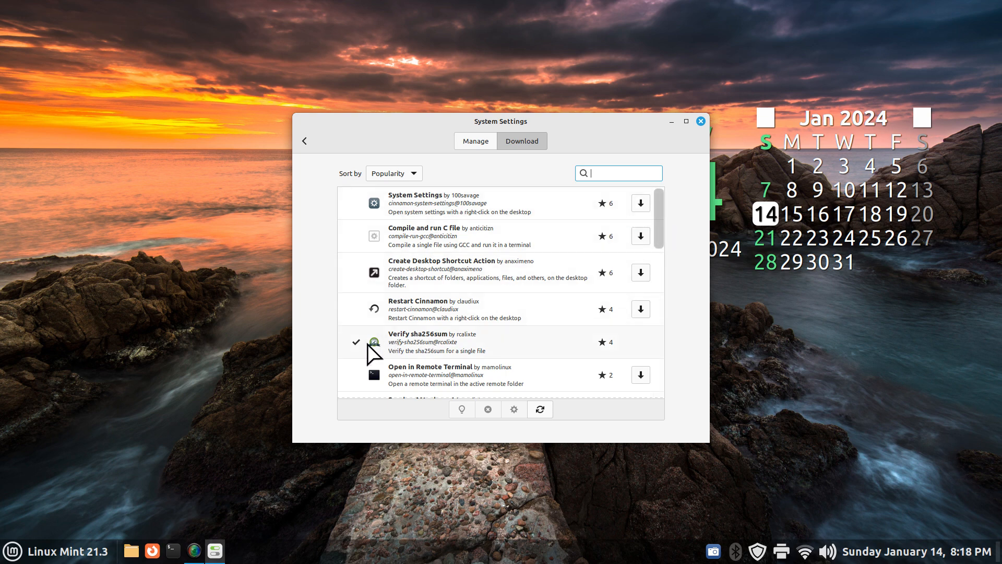
left_click(466, 142)
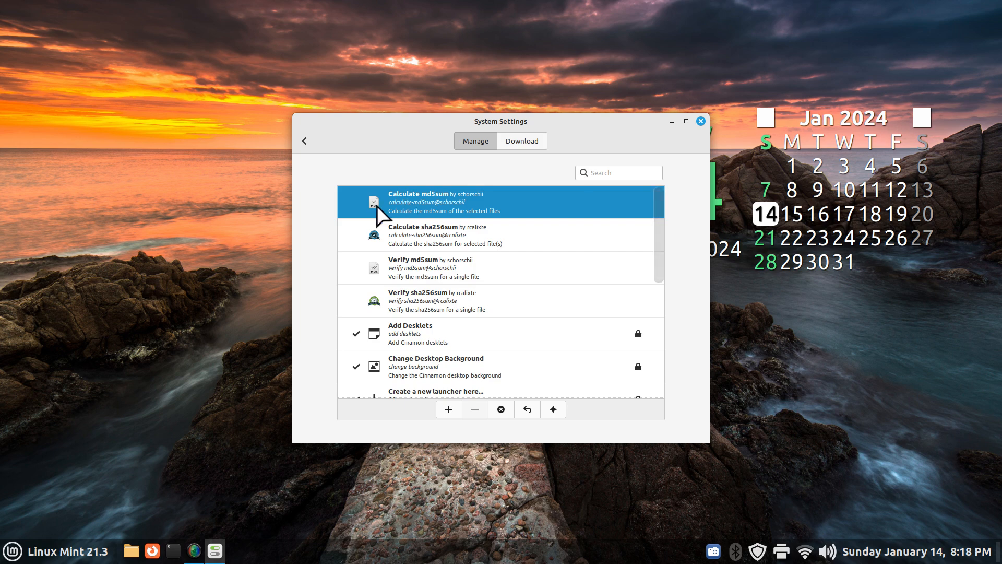
left_click(448, 408)
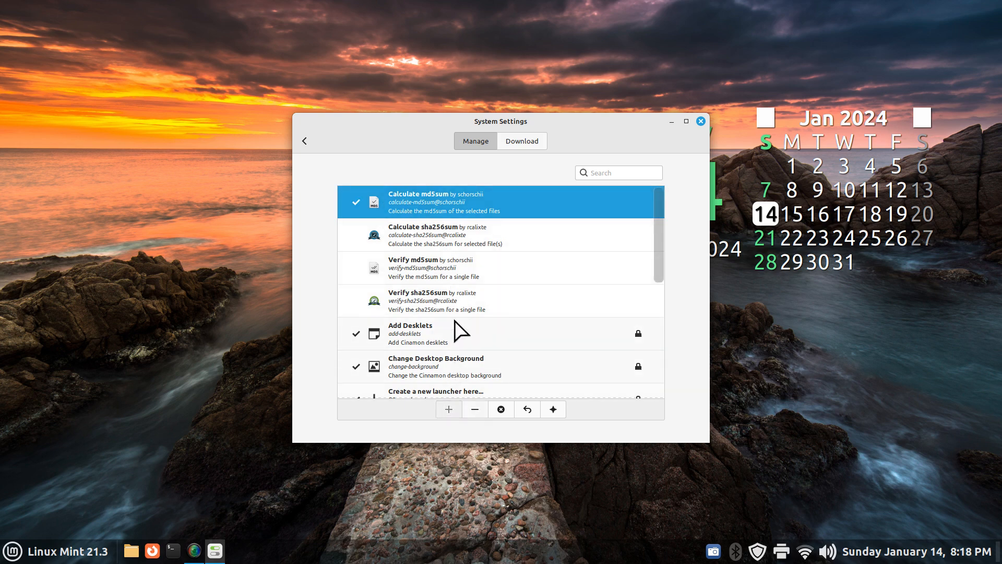
left_click(441, 238)
left_click(449, 410)
left_click(441, 269)
left_click(449, 410)
left_click(423, 293)
left_click(450, 408)
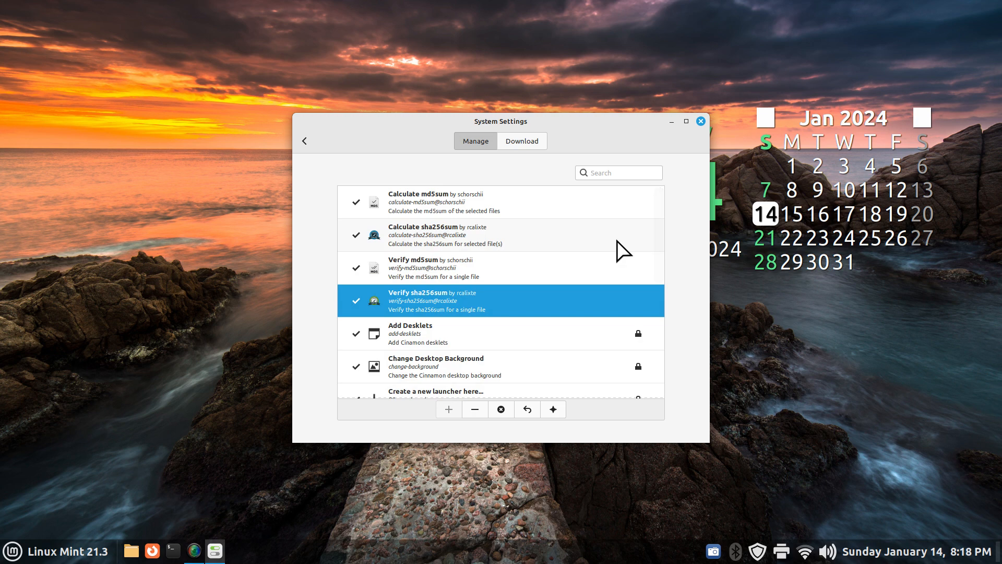
left_click(700, 121)
left_click(131, 551)
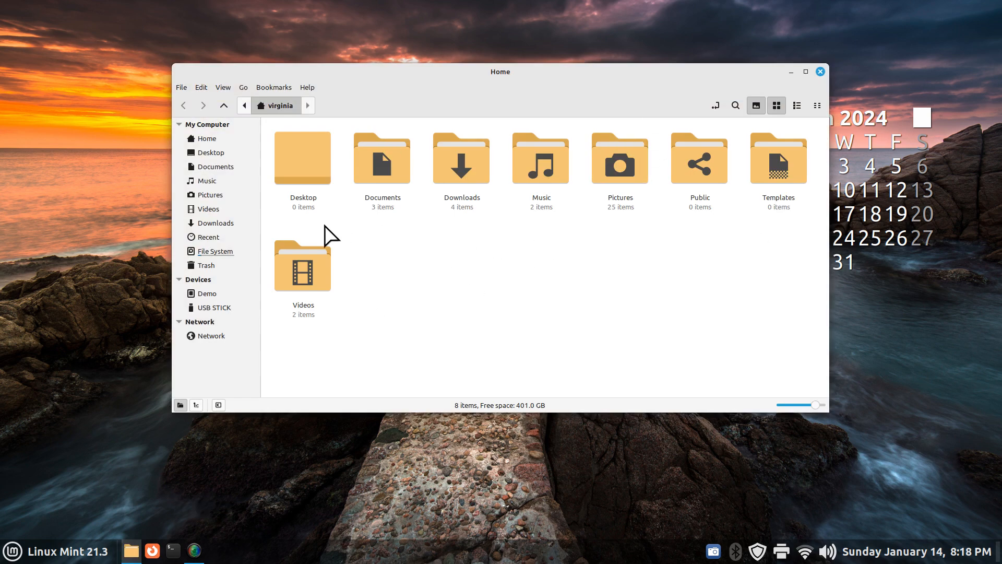
Show Downloads and view the linuxmint ISO's context actions without running one
left_click(215, 223)
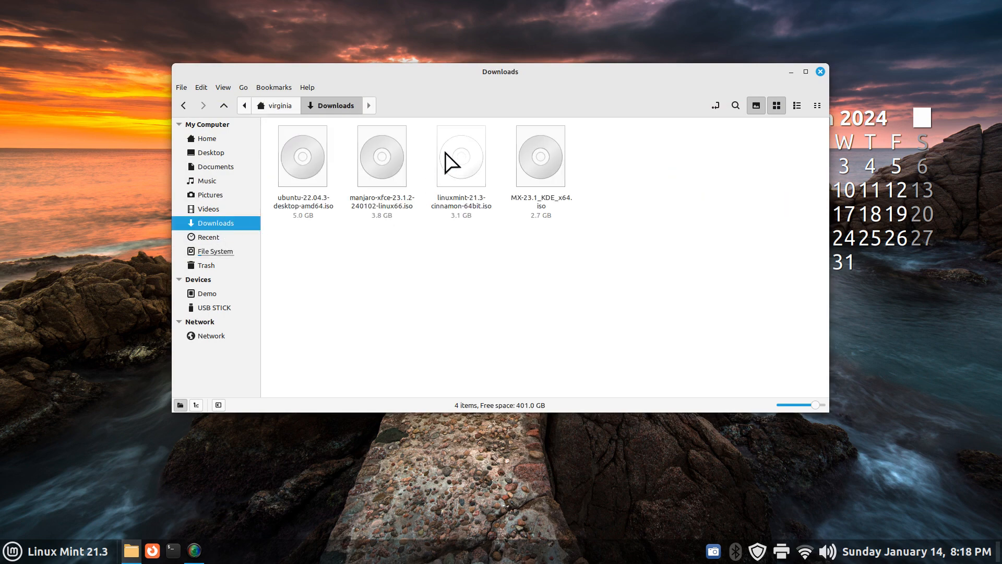
right_click(446, 156)
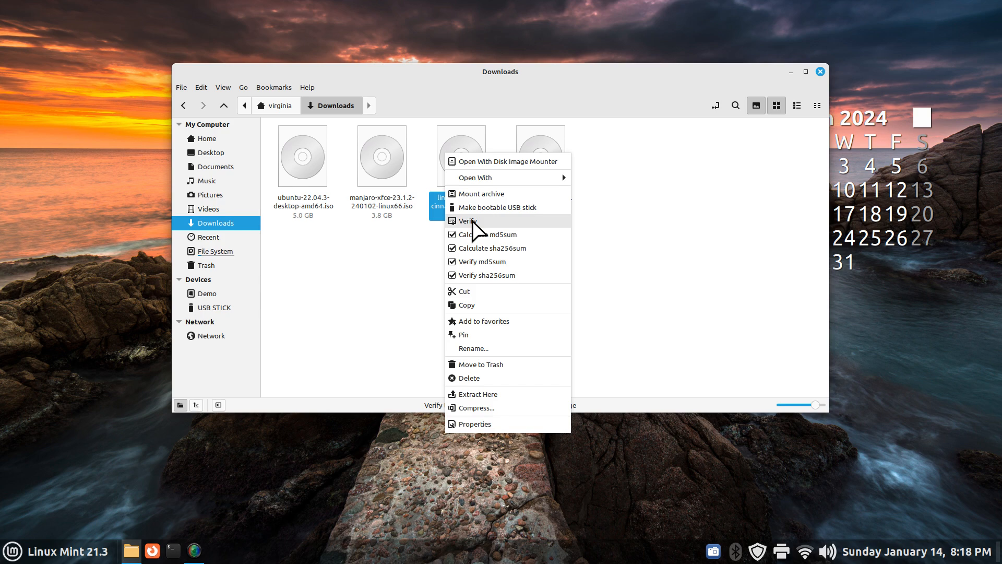
left_click(394, 264)
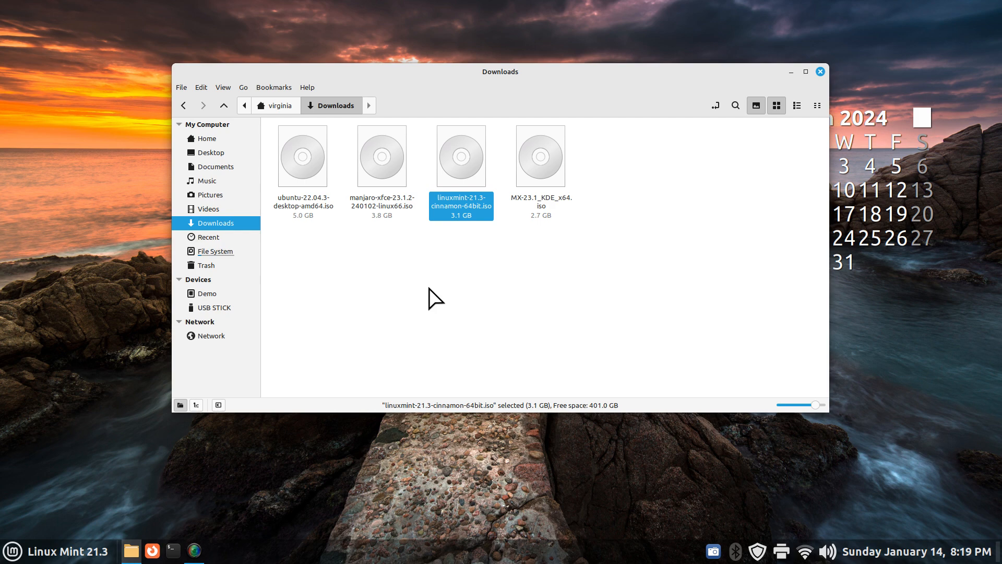
right_click(464, 157)
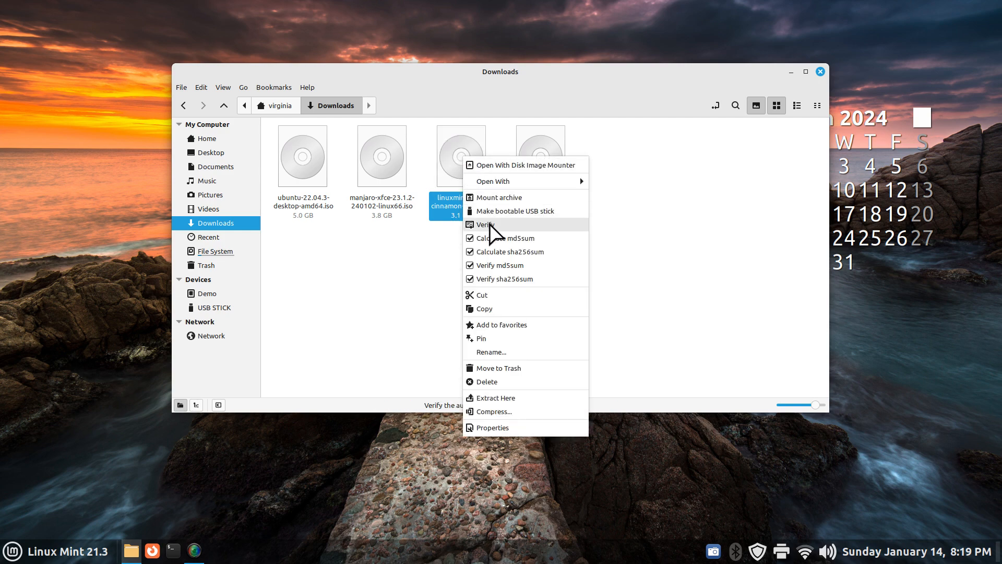
left_click(408, 264)
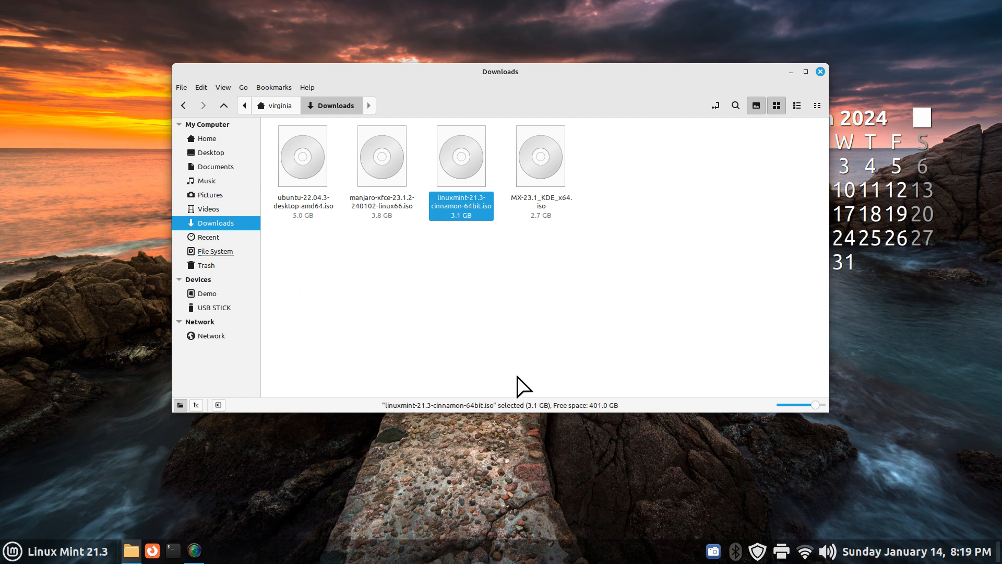
right_click(448, 157)
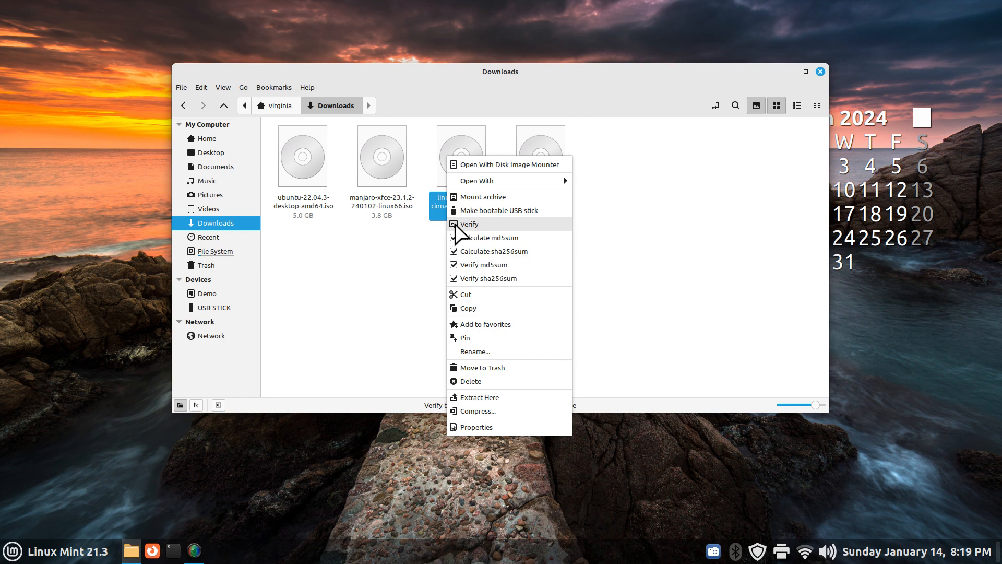
left_click(413, 247)
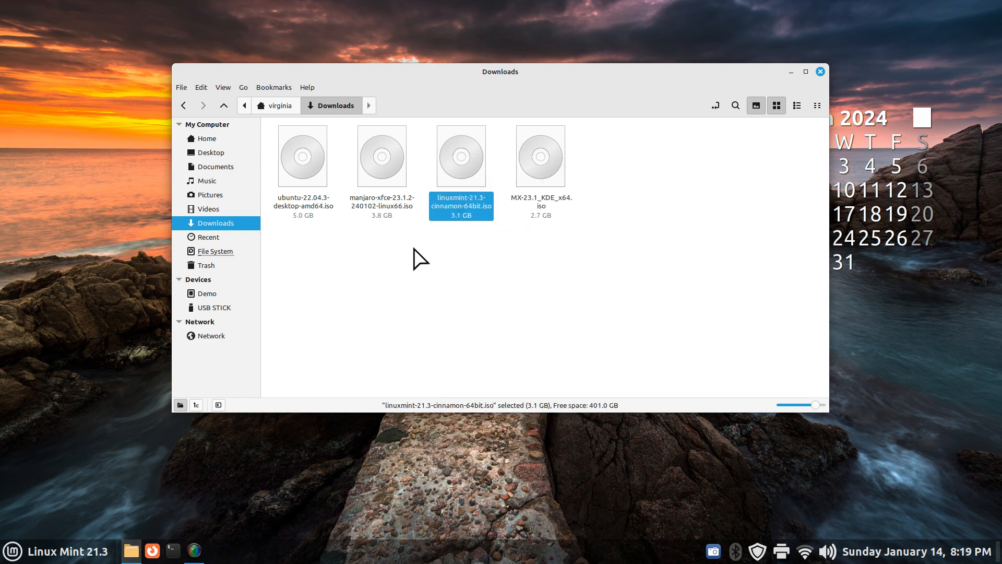
right_click(458, 168)
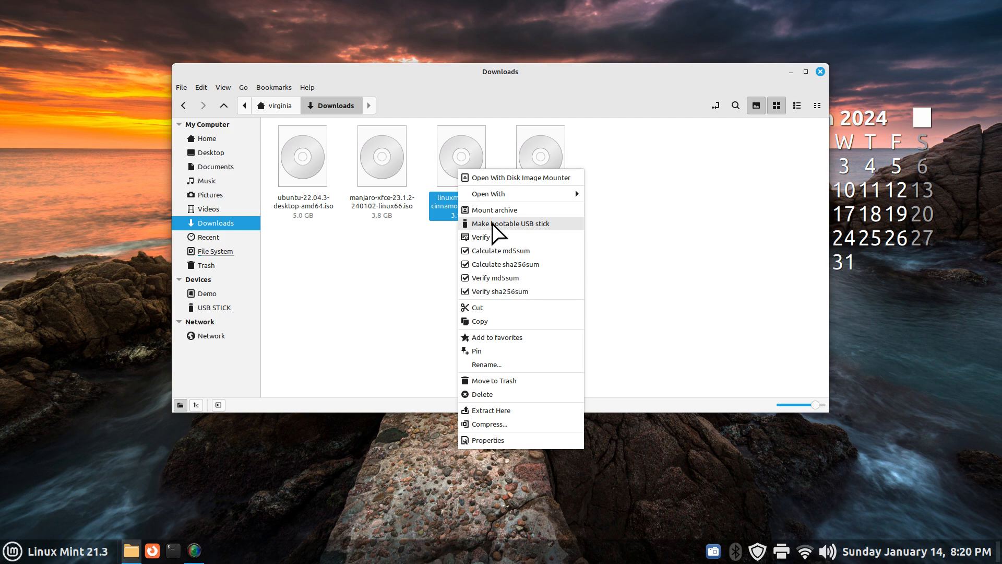
left_click(439, 268)
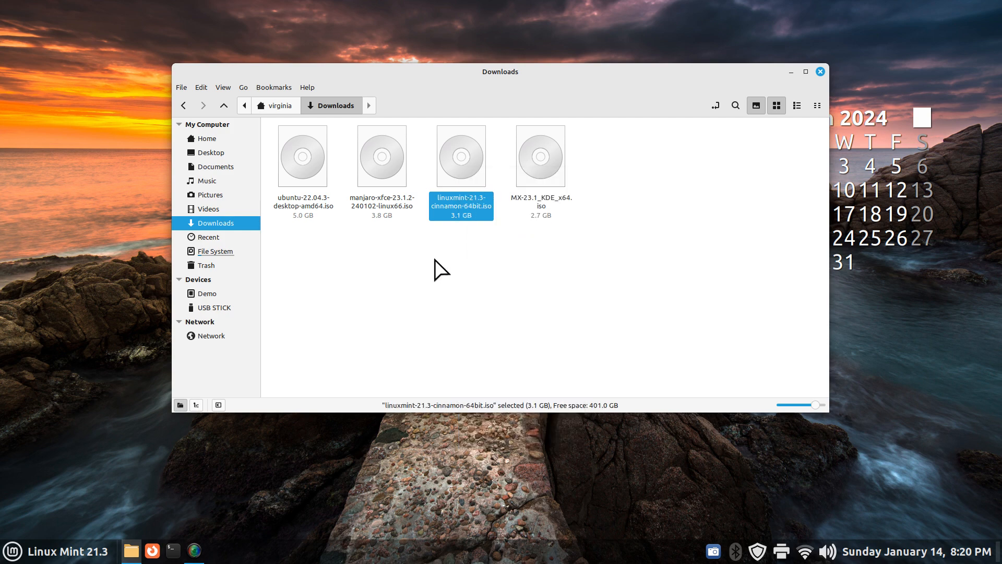
right_click(466, 166)
Run ISO Verification on linuxmint-21.3-cinnamon-64bit.iso, getting 'Everything looks good!'
left_click(488, 232)
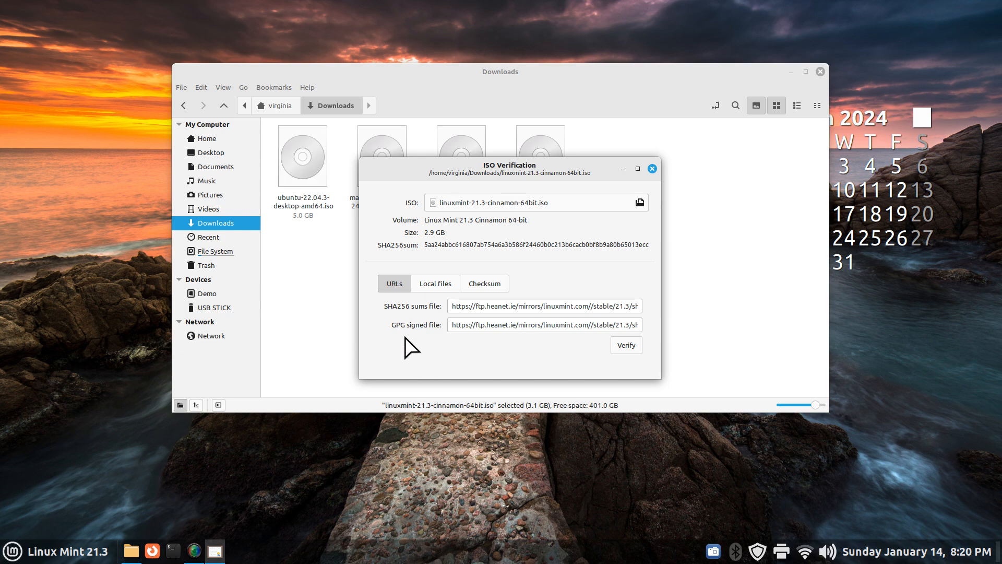
left_click_drag(414, 167, 392, 234)
left_click_drag(592, 233, 568, 222)
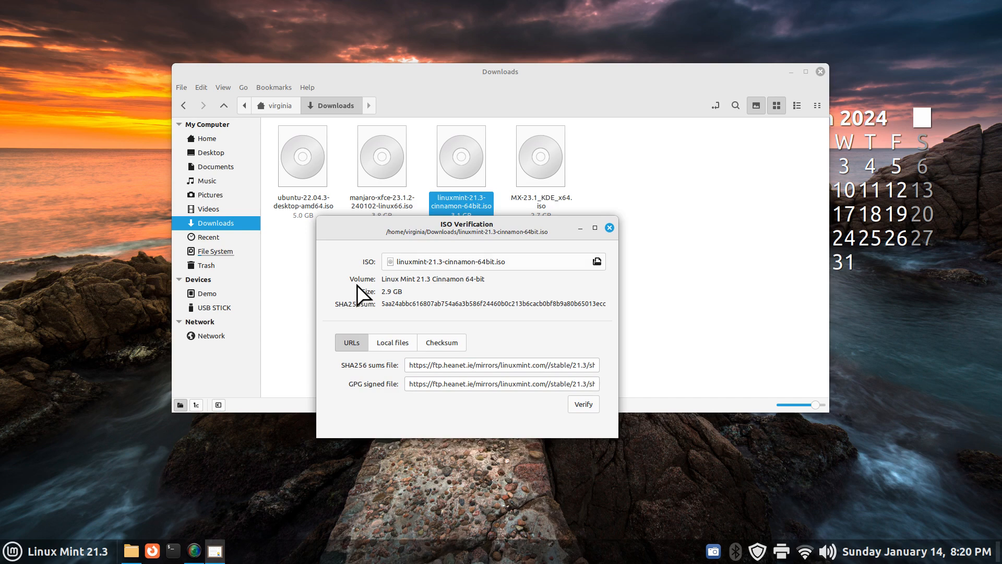
left_click(579, 405)
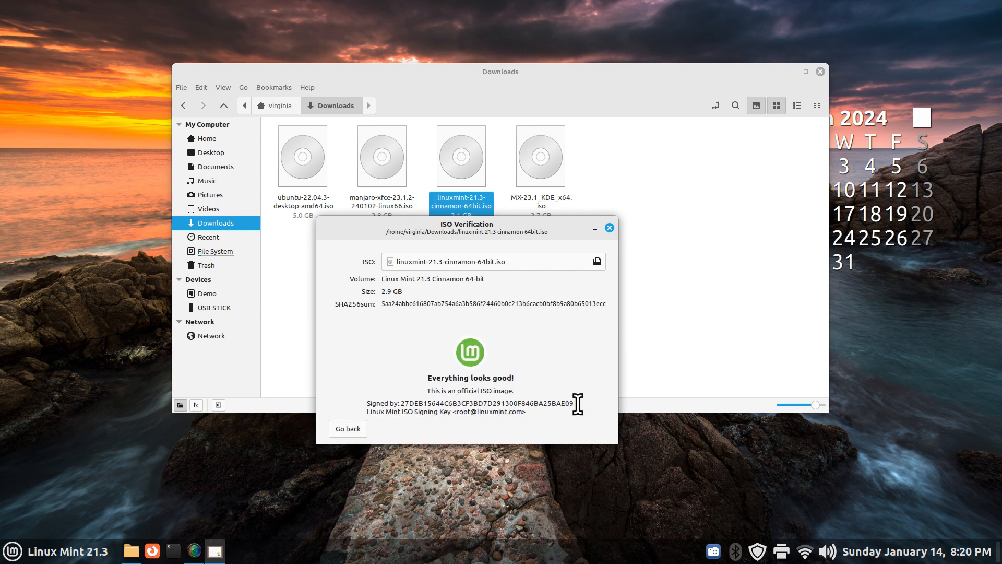
left_click_drag(529, 226, 517, 245)
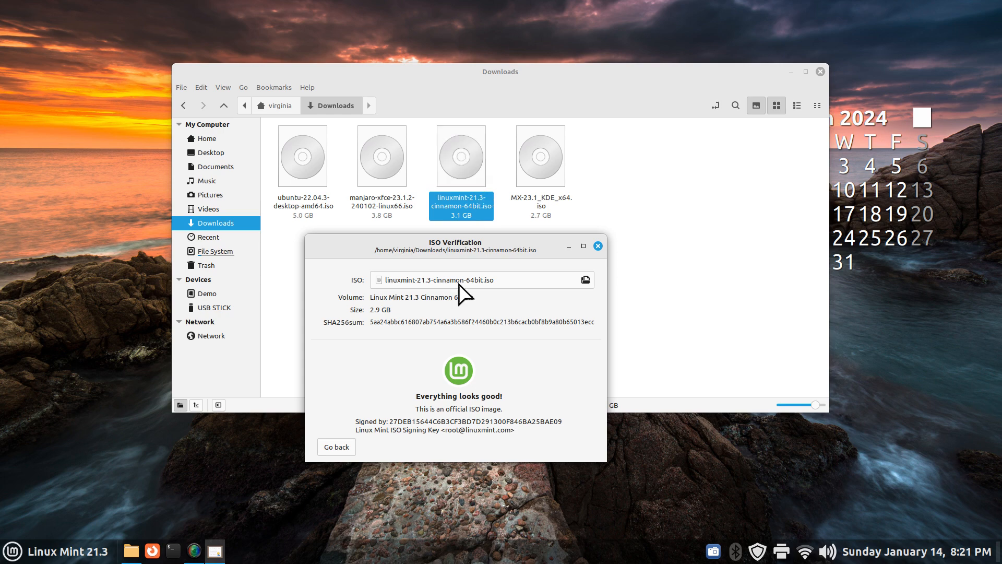
left_click(598, 246)
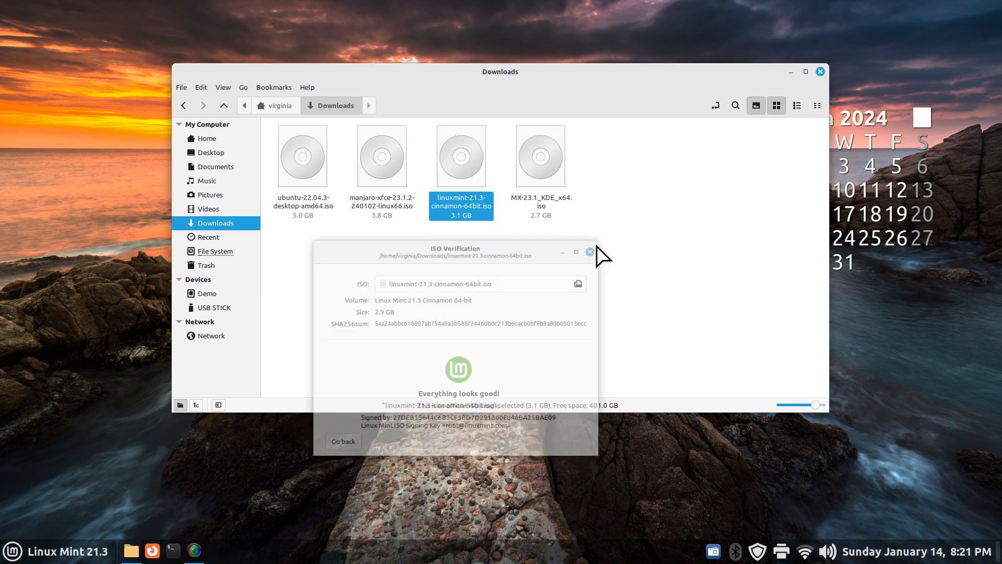
right_click(460, 154)
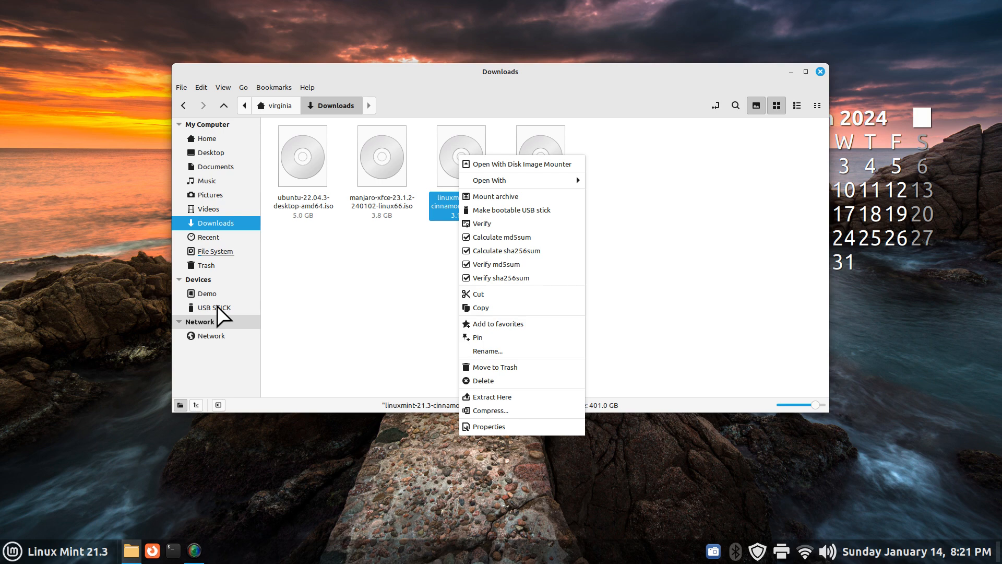
left_click(537, 220)
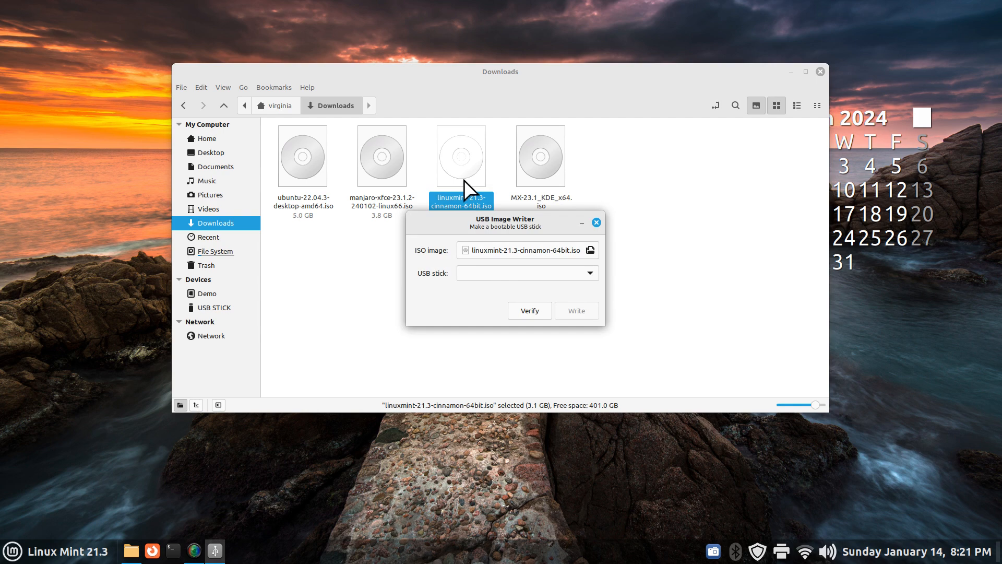
left_click(590, 274)
left_click(576, 276)
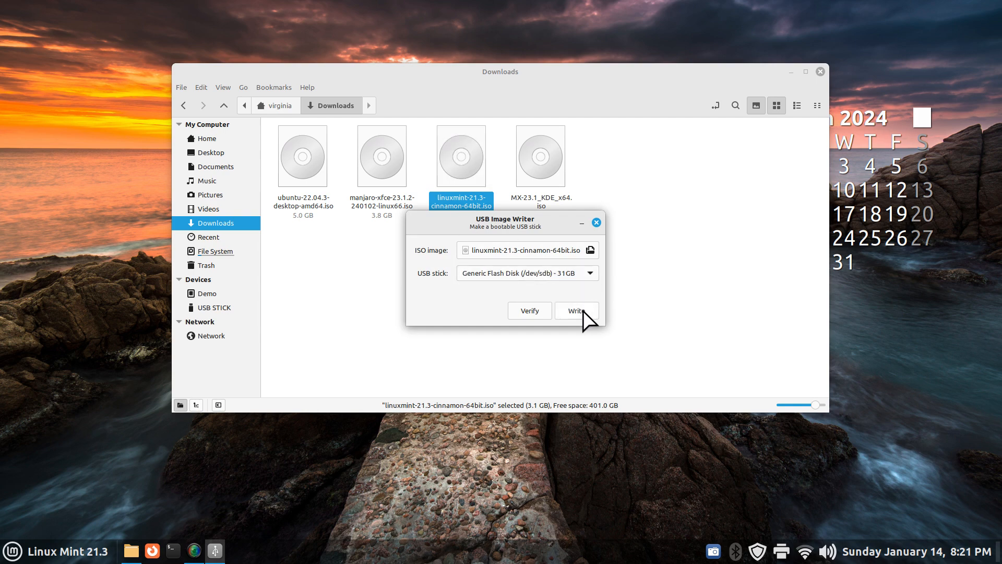
left_click_drag(555, 230, 535, 267)
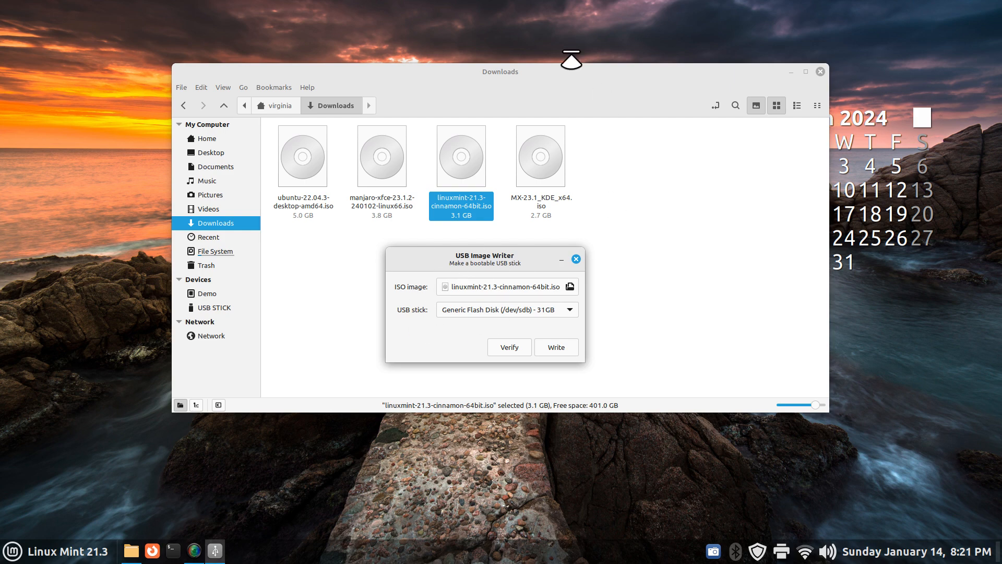
left_click(576, 258)
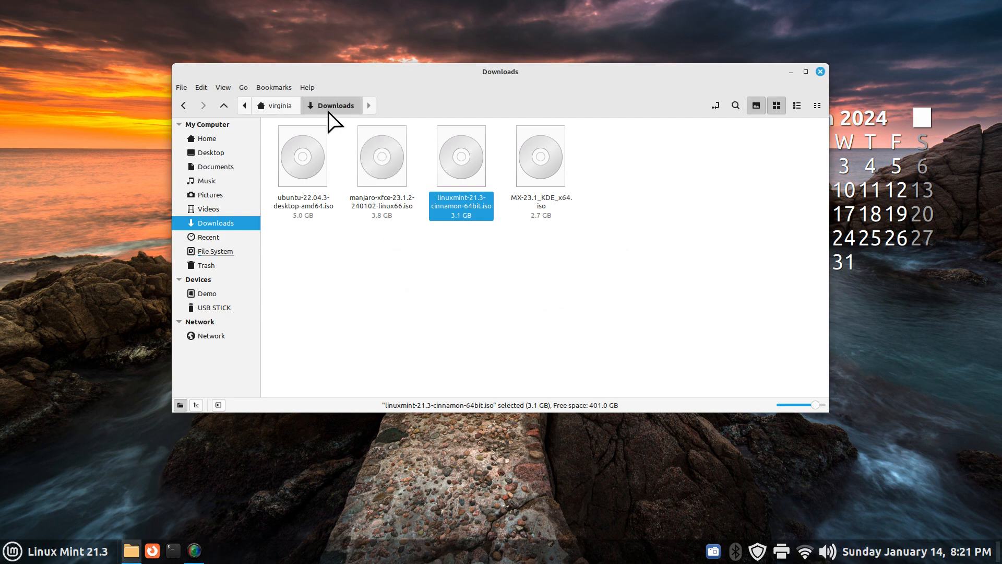
left_click(307, 87)
left_click(324, 133)
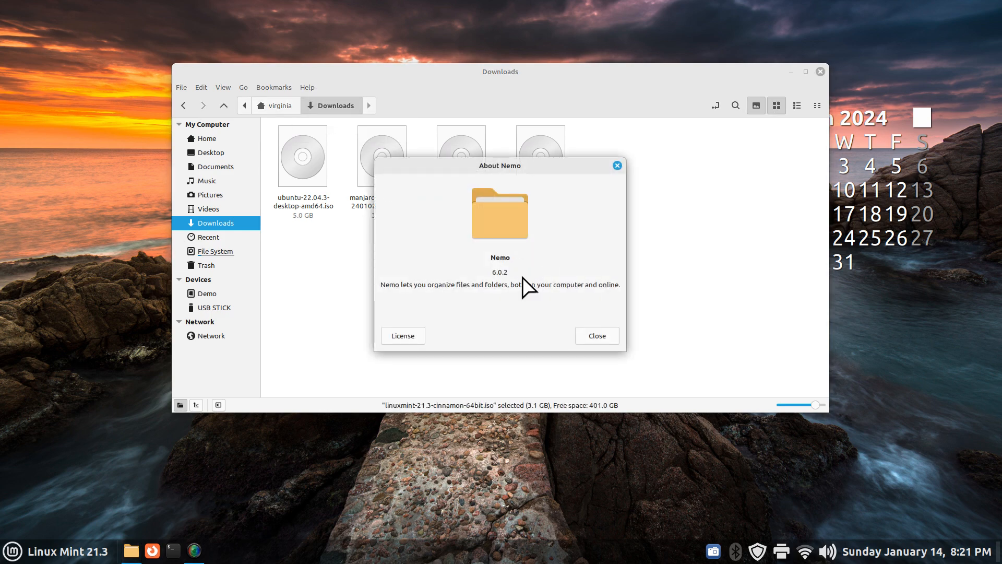
left_click_drag(493, 271, 526, 272)
left_click(589, 338)
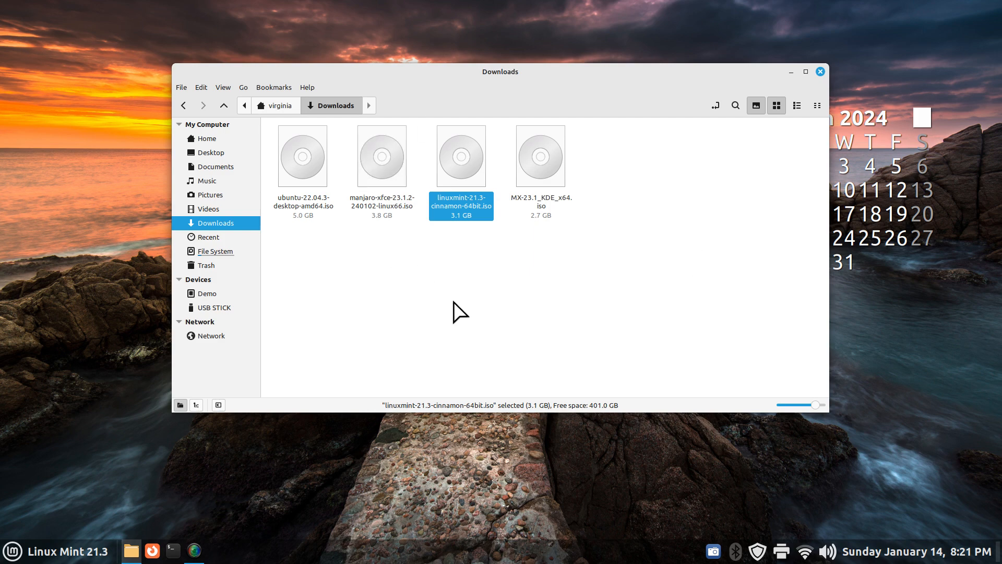
Verify ubuntu-22.04.3-desktop-amd64.iso as an official signed image, then close the result window
right_click(300, 167)
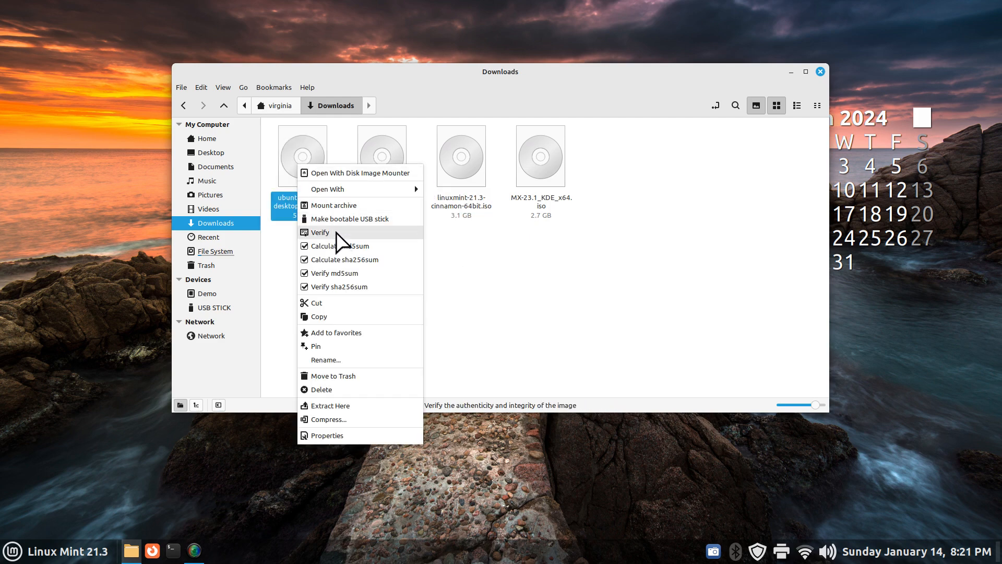
left_click(332, 237)
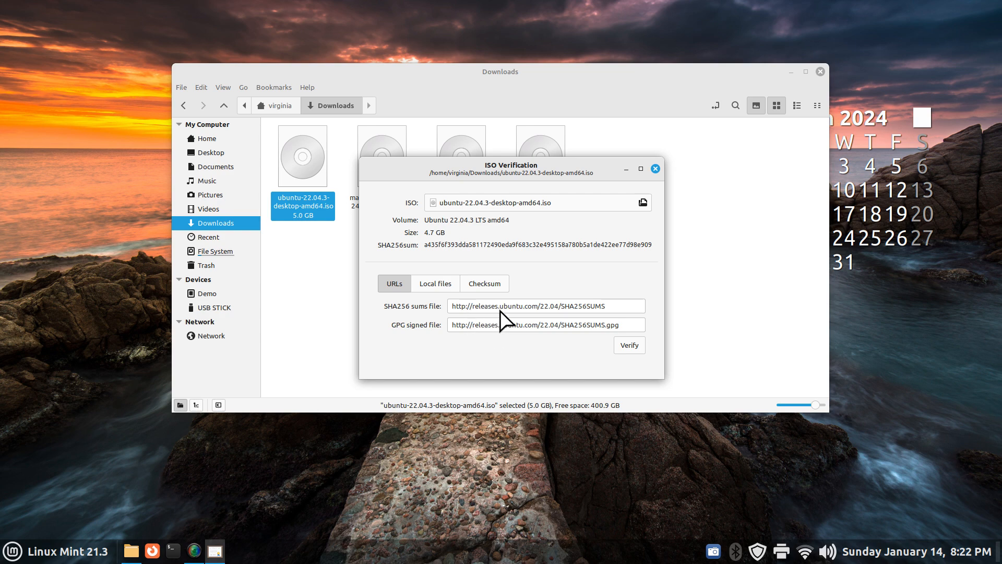
left_click(627, 345)
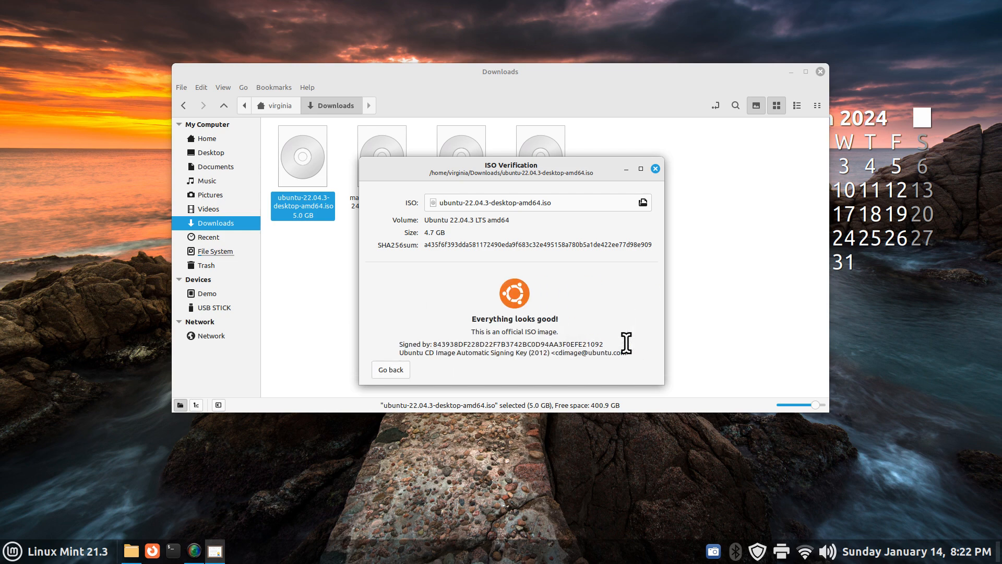
left_click(656, 168)
right_click(298, 162)
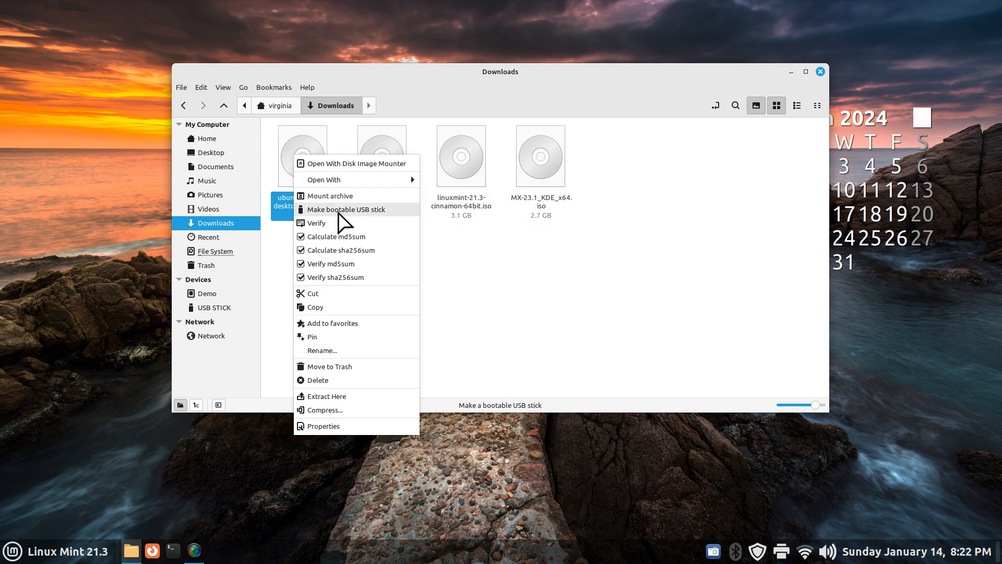
left_click(385, 214)
left_click(590, 272)
left_click(583, 276)
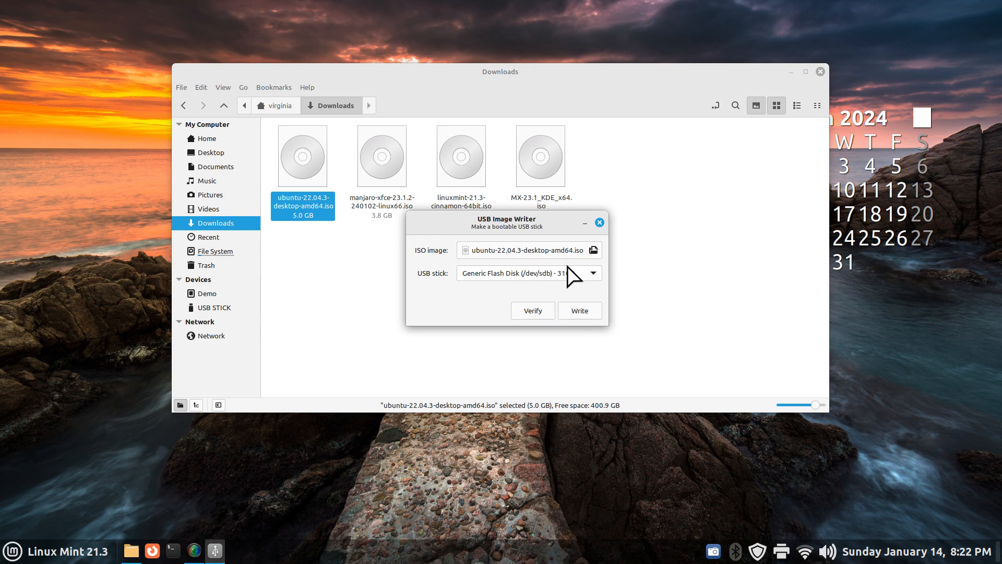
left_click_drag(553, 232, 503, 276)
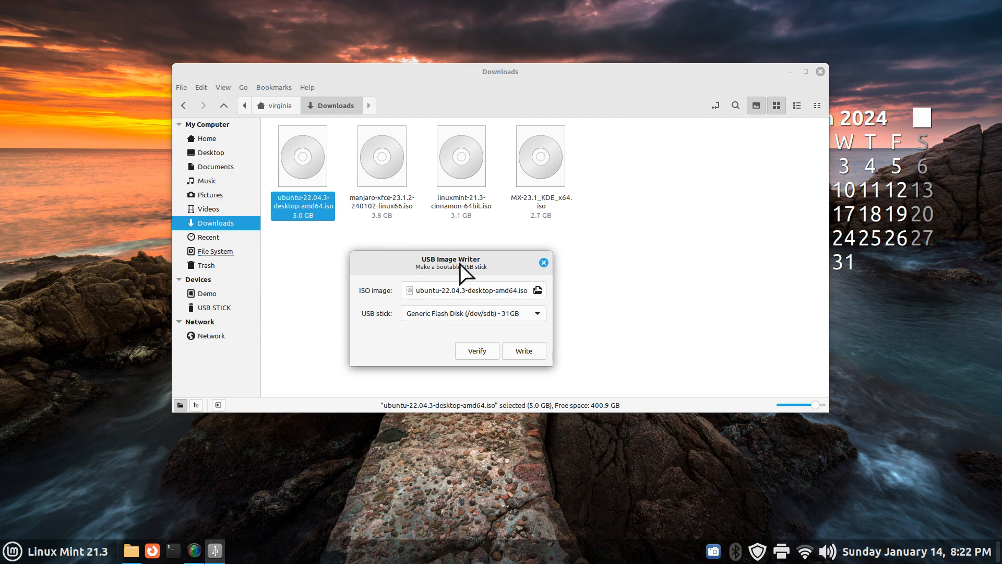
left_click(543, 262)
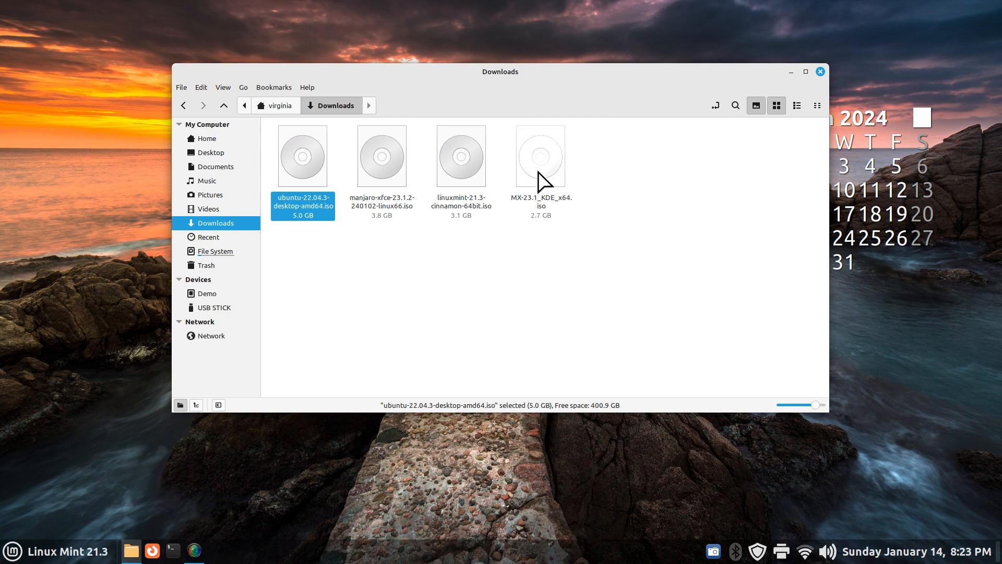
Start ISO Verification for MX-23.1_KDE_x64.iso, move the dialog aside, and launch Firefox
left_click(542, 160)
right_click(543, 159)
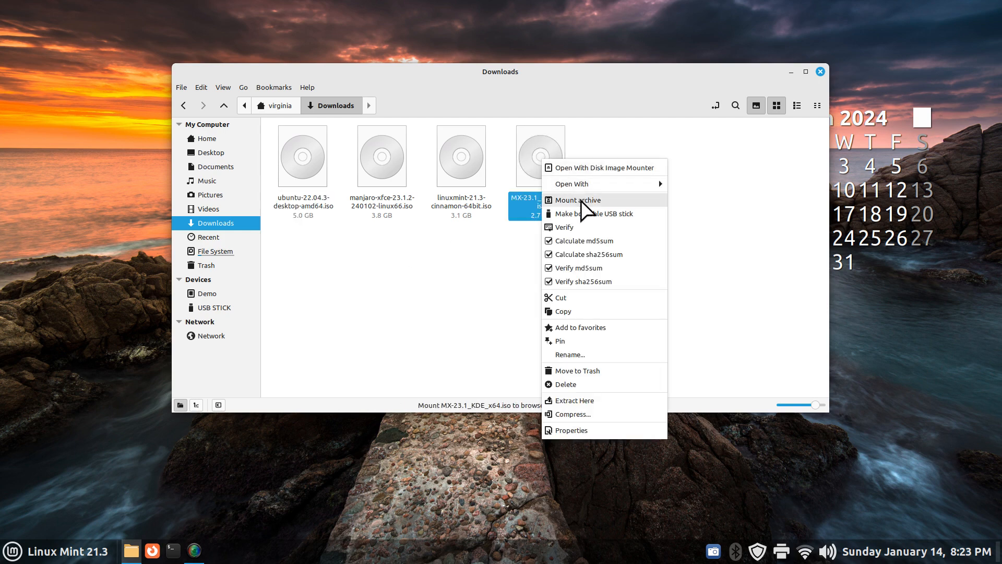
left_click(581, 227)
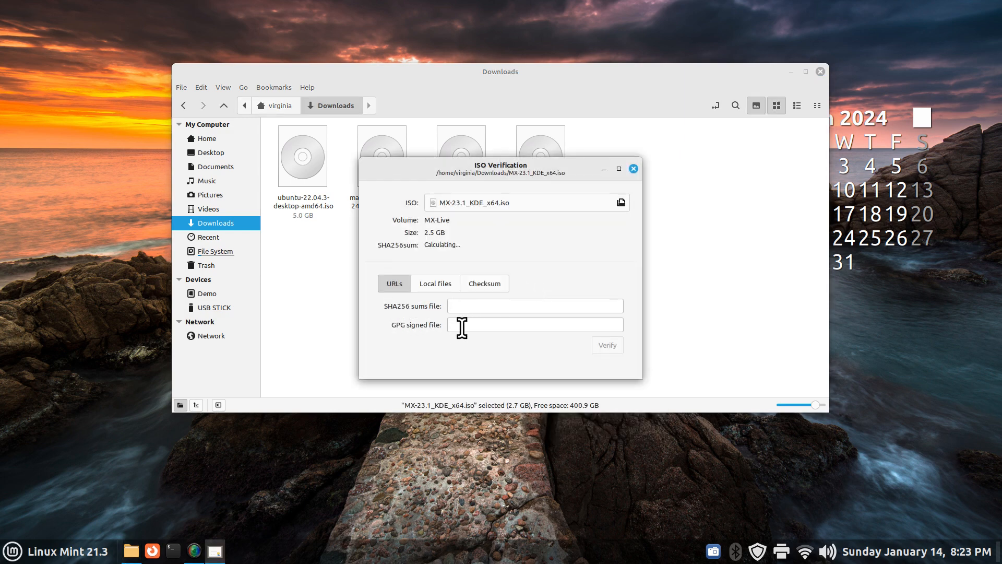
left_click_drag(412, 173, 614, 218)
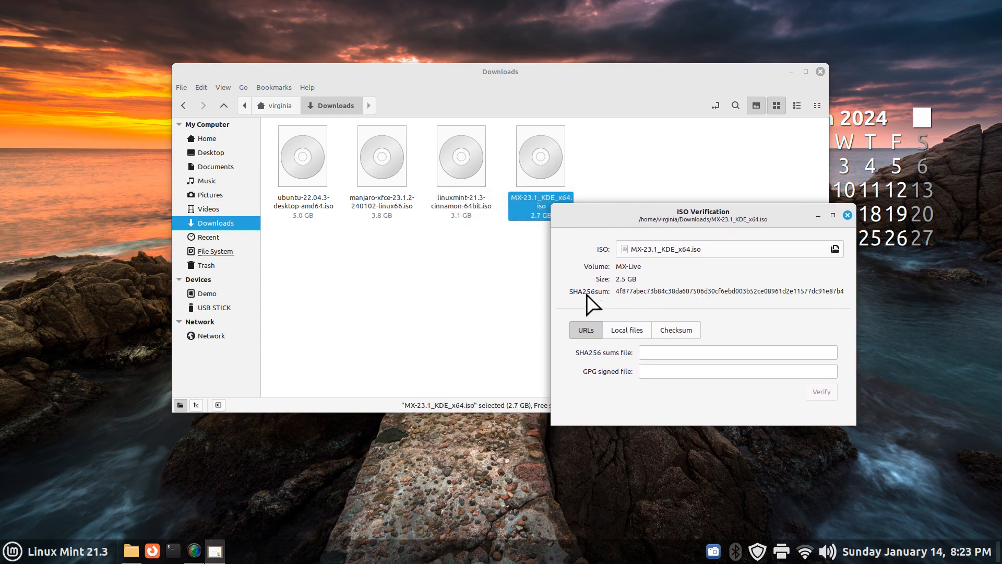
left_click(156, 550)
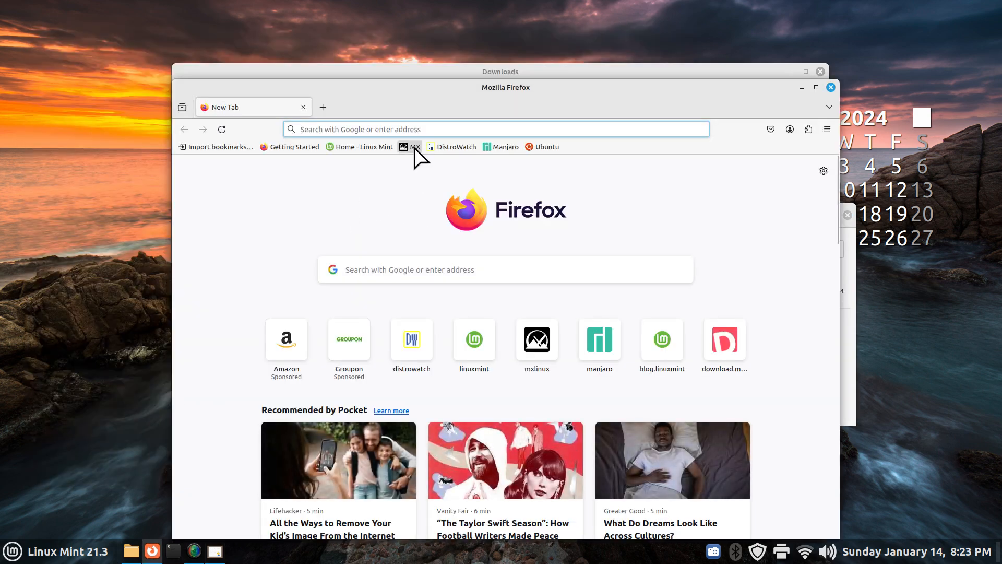
Load the MX Linux site from the bookmark and go to its Download page
left_click(415, 147)
left_click(404, 405)
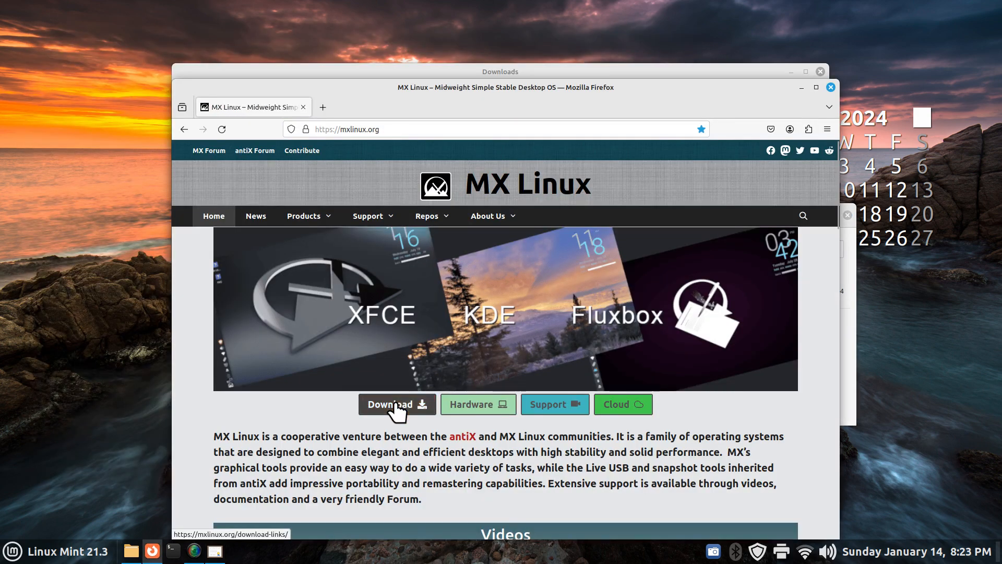
scroll(537, 268, "down", 3)
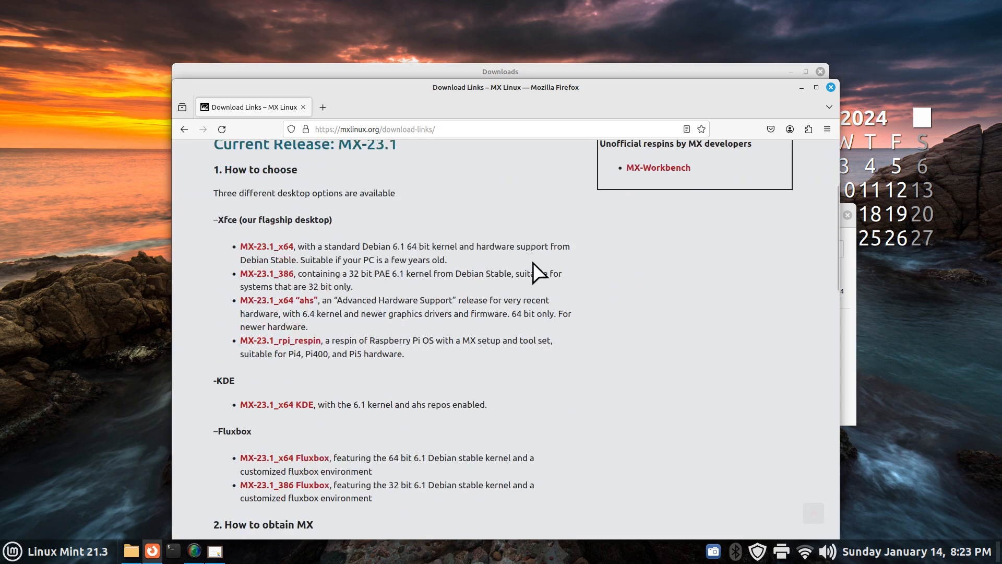
left_click_drag(697, 90, 669, 273)
left_click_drag(584, 286, 628, 77)
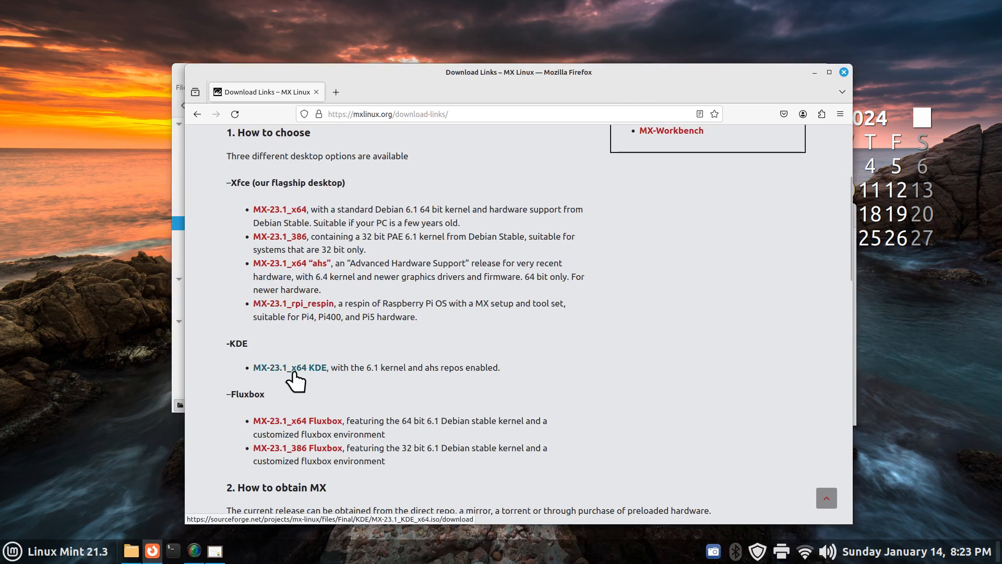
scroll(644, 310, "down", 3)
scroll(645, 310, "down", 5)
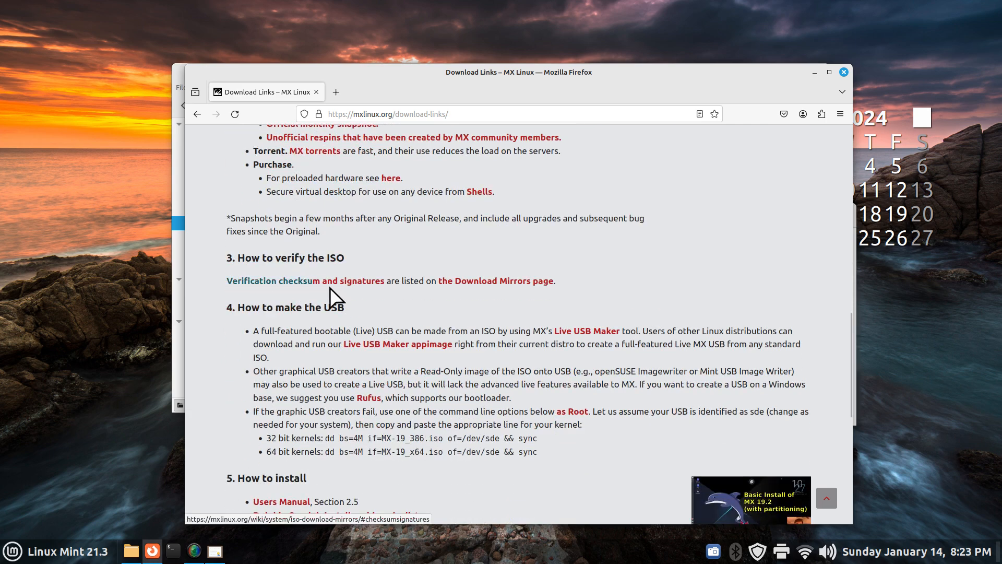
Open 'Verification checksum and signatures' in a new tab and select the KDE ISO's sha256 hash
left_click(271, 280)
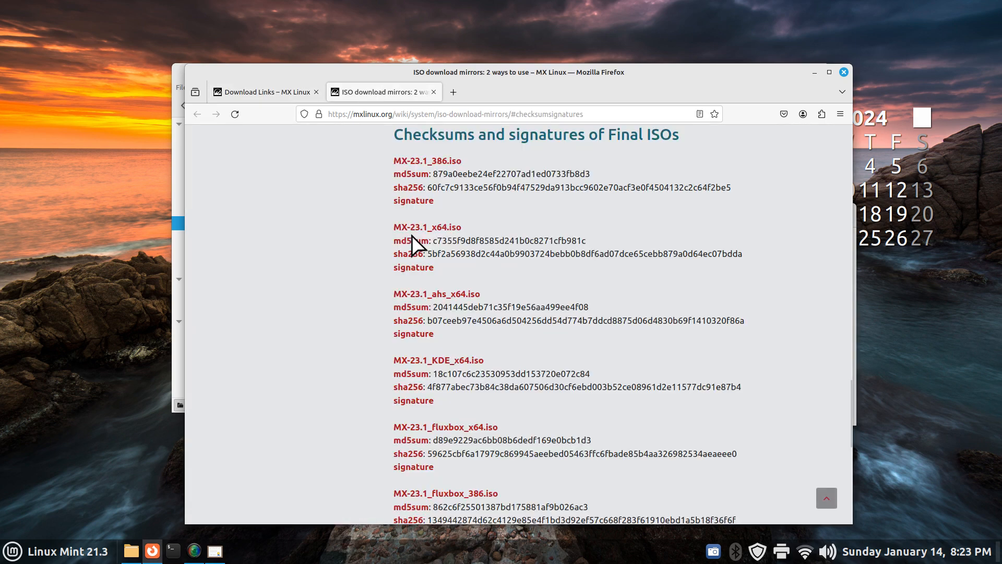
left_click_drag(573, 73, 677, 282)
left_click_drag(605, 288, 633, 135)
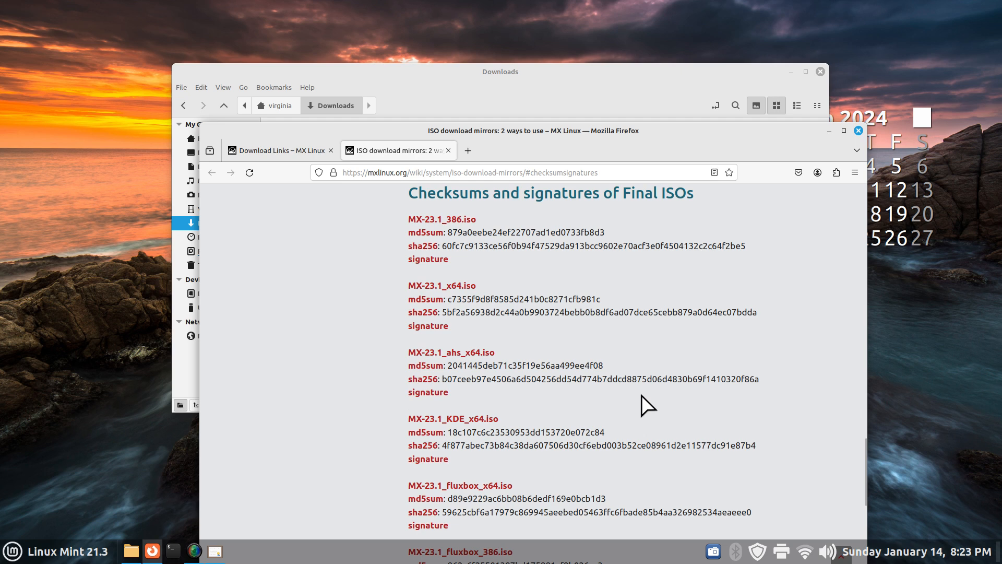
scroll(613, 396, "down", 3)
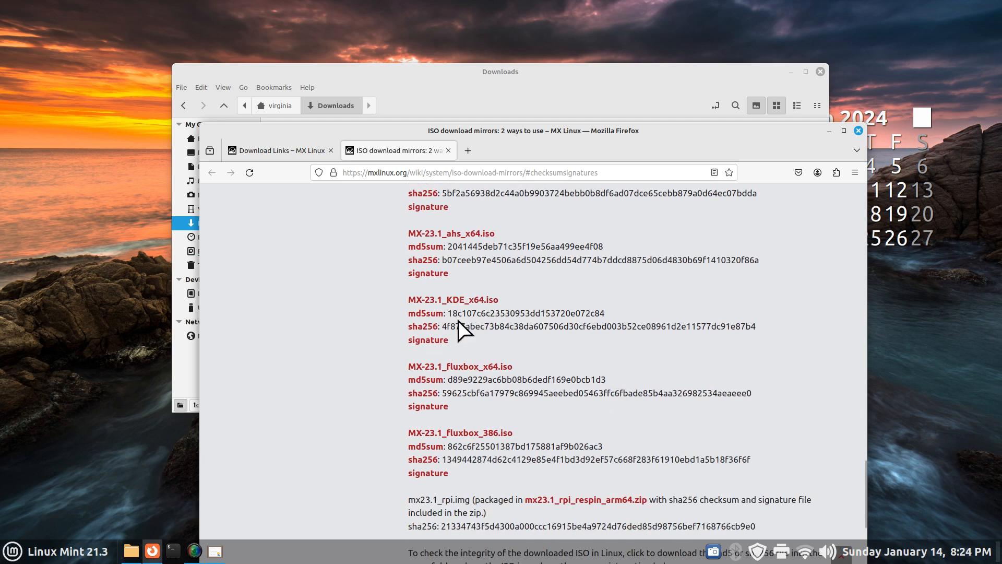
left_click_drag(443, 328, 765, 328)
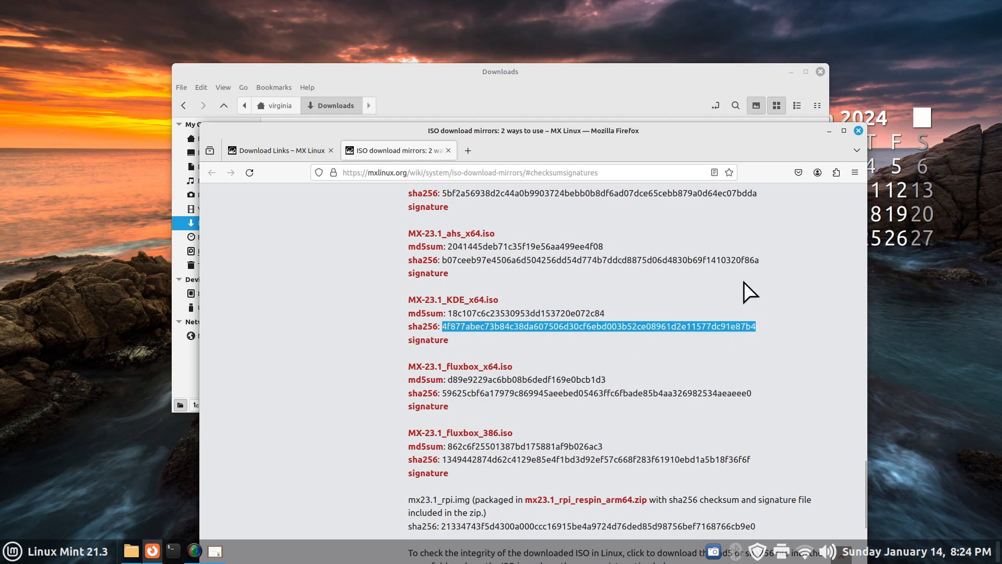
scroll(750, 293, "down", 4)
scroll(750, 292, "up", 2)
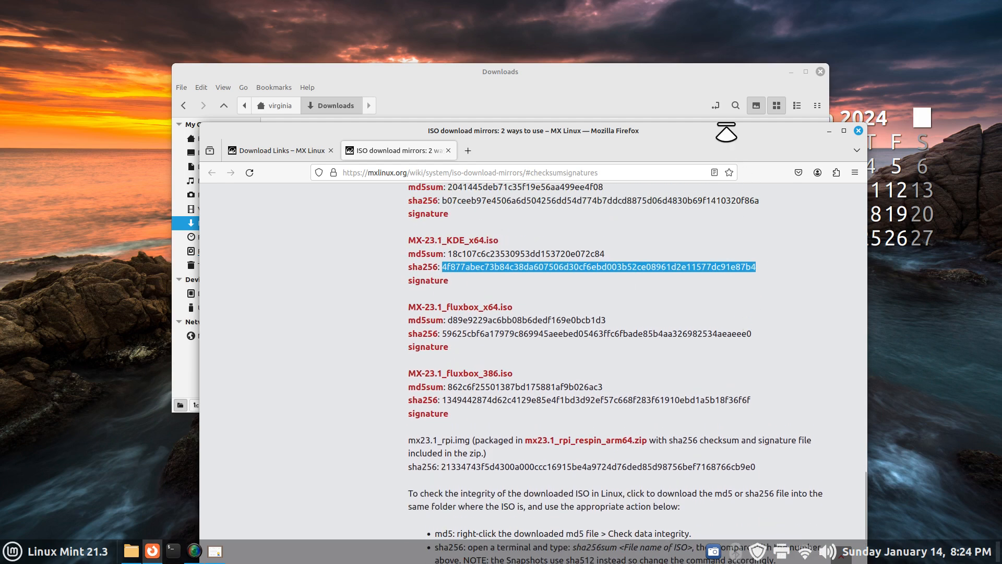
left_click_drag(700, 143, 629, 215)
left_click_drag(800, 213, 665, 89)
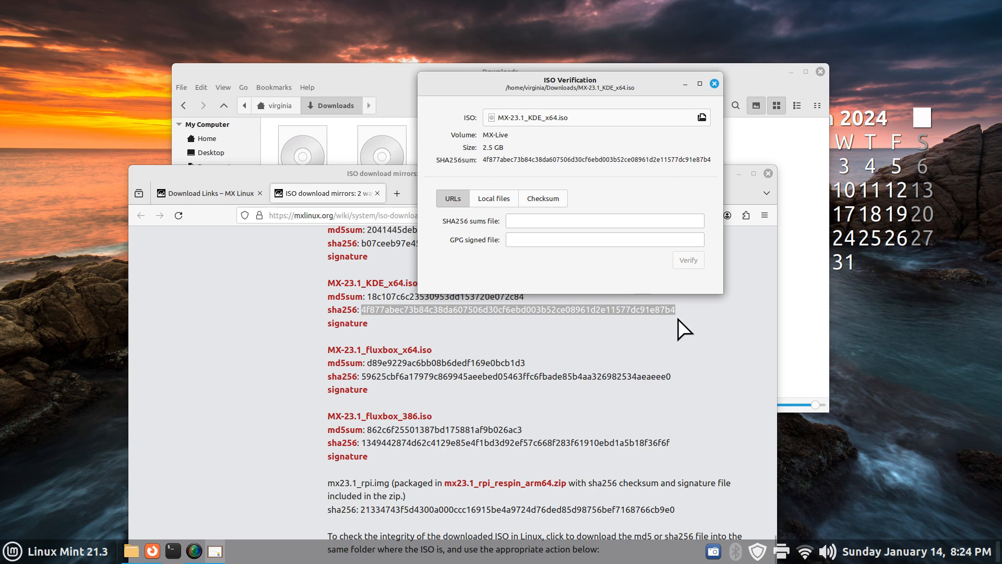
Close ISO Verification and calculate the sha256sum of MX-23.1_KDE_x64.iso
left_click(714, 84)
left_click_drag(659, 191, 652, 262)
right_click(544, 155)
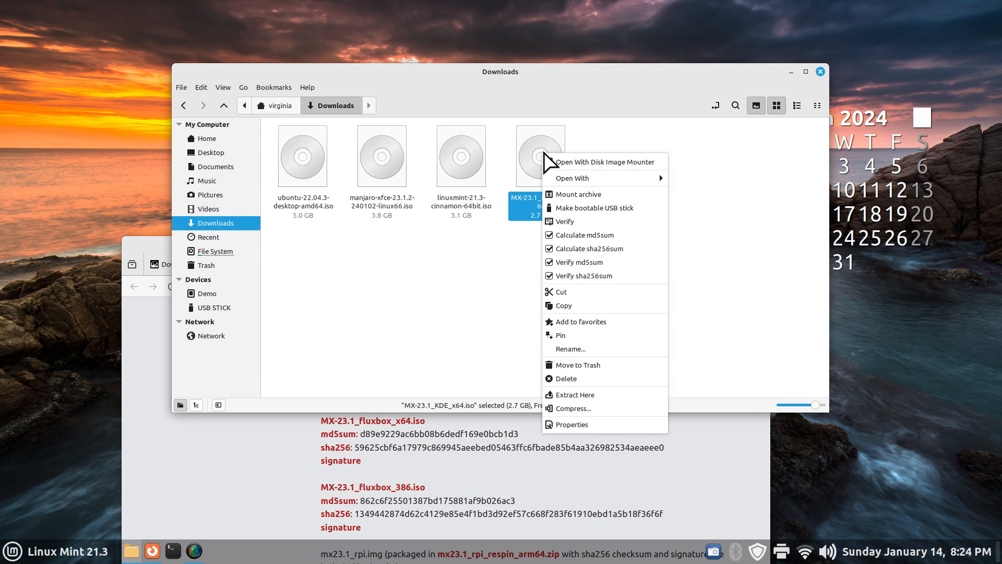
left_click(604, 250)
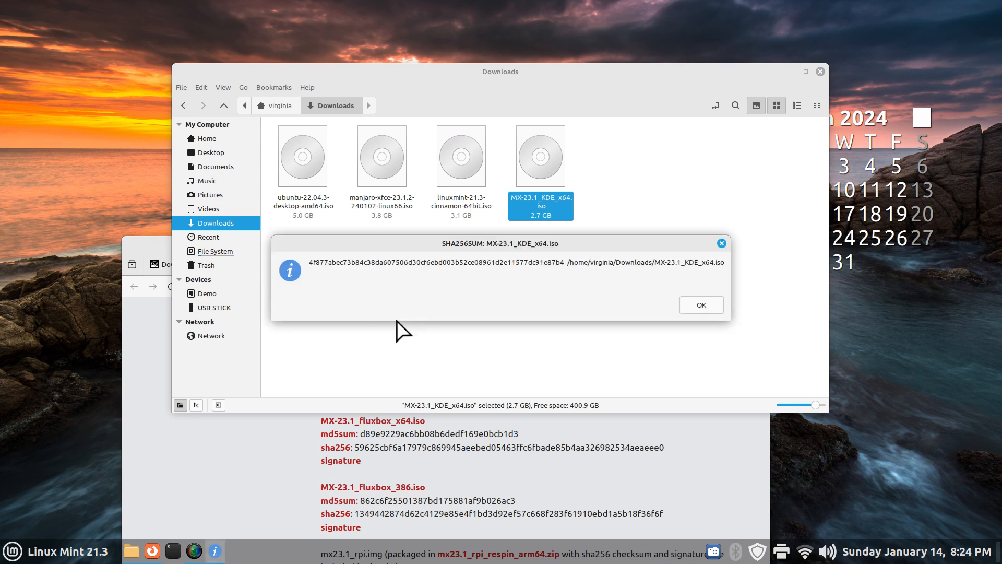
Compare the calculated hash with the published KDE sha256, then start Verify sha256sum on the ISO
left_click(268, 448)
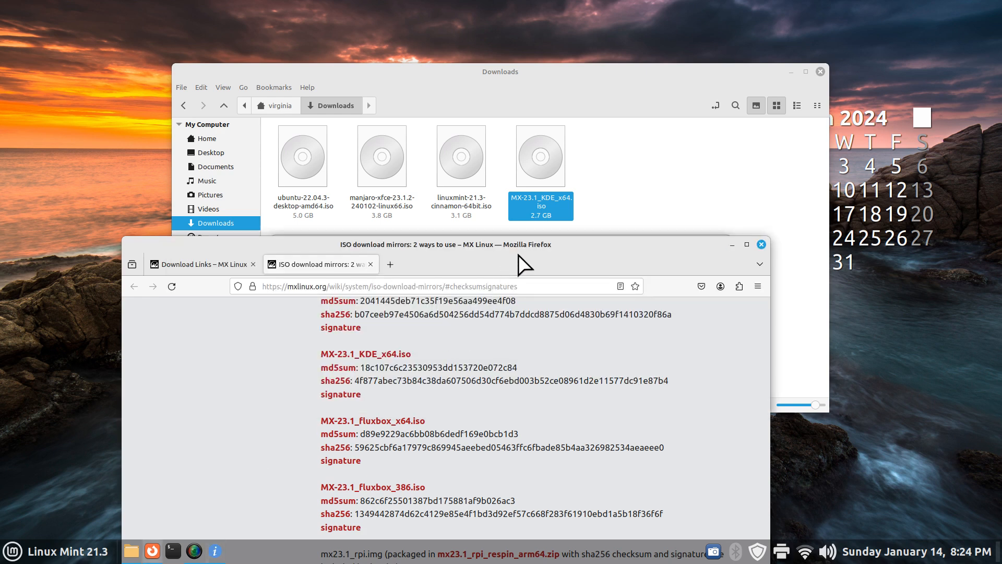
left_click(215, 551)
left_click_drag(497, 243, 532, 158)
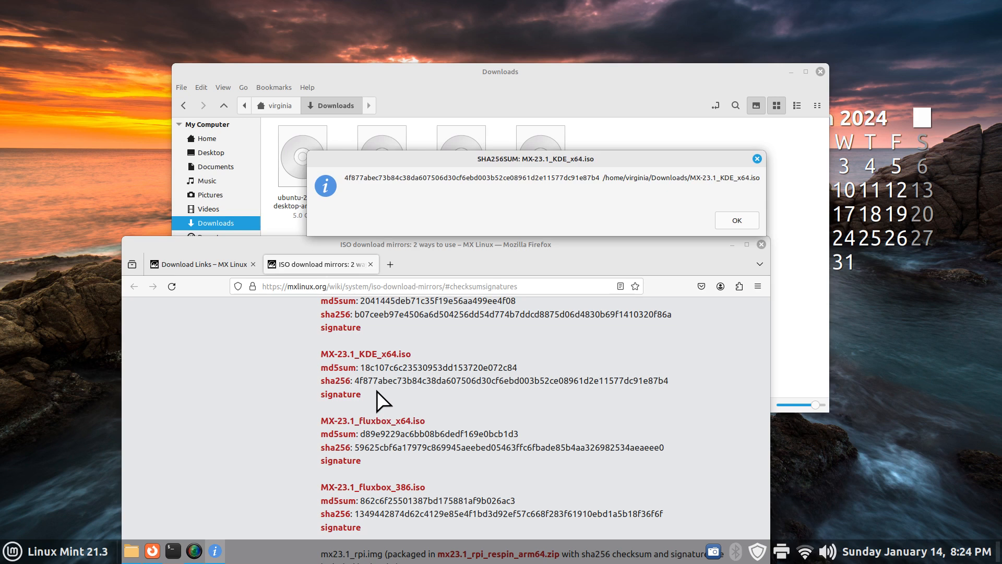
left_click_drag(356, 384, 707, 397)
left_click_drag(571, 170, 603, 289)
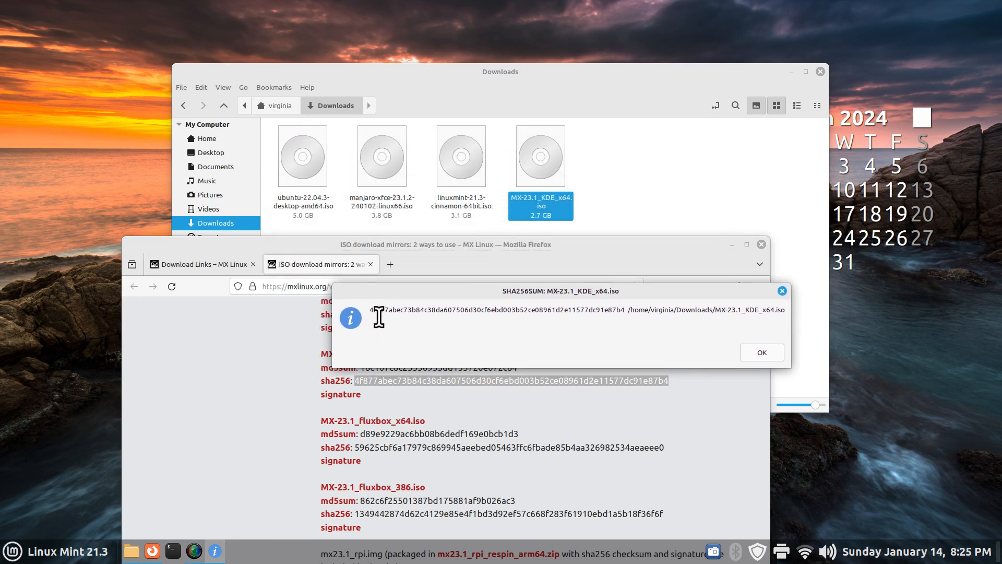
left_click_drag(625, 312, 366, 310)
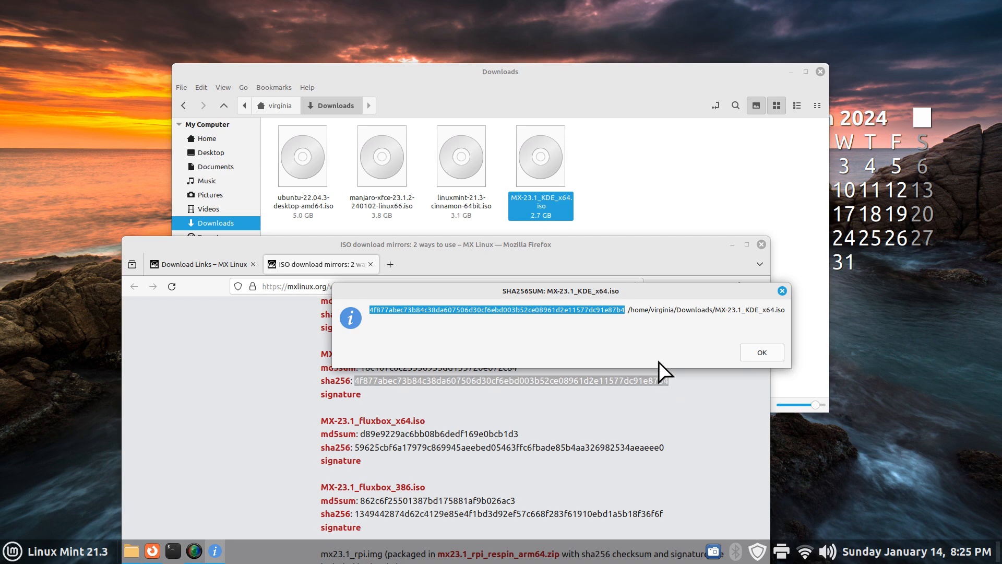
left_click(762, 353)
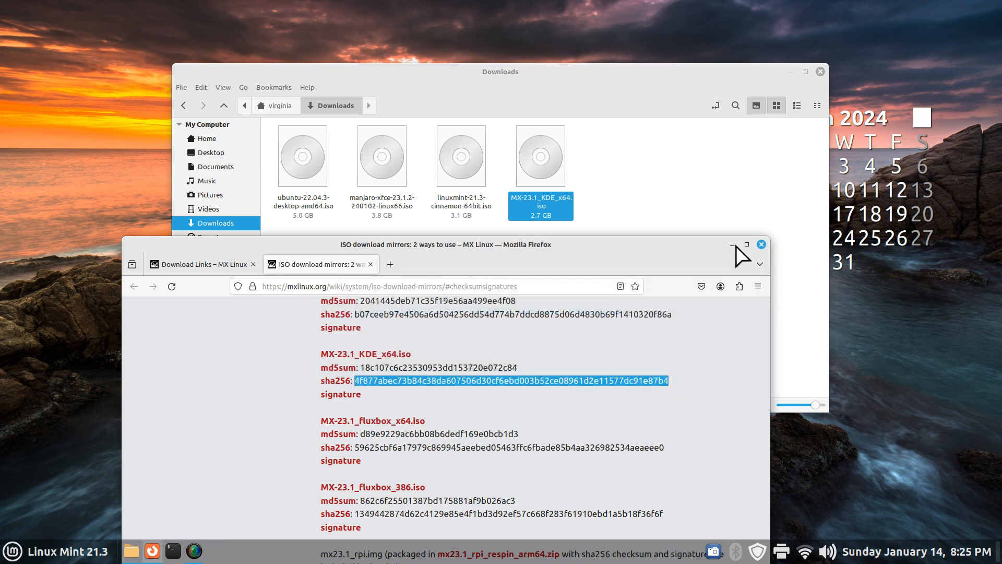
right_click(538, 159)
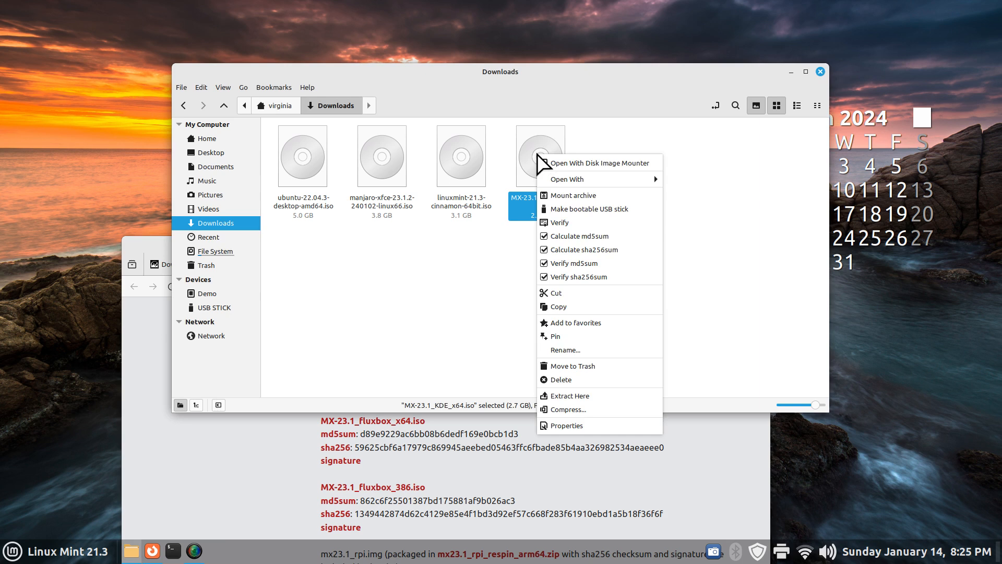
left_click(587, 277)
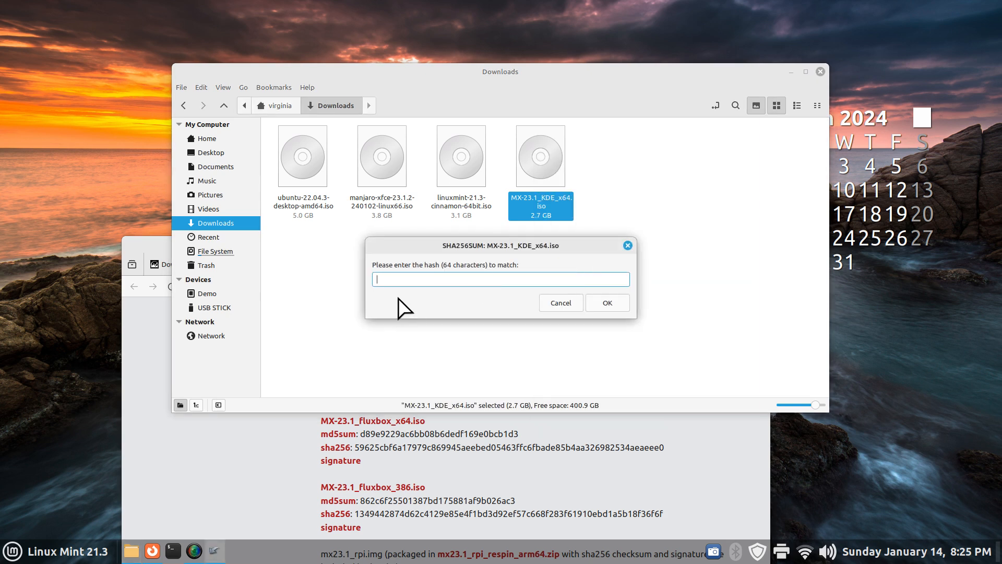
Copy the published KDE sha256 hash from the MX Linux mirrors page
key("Escape")
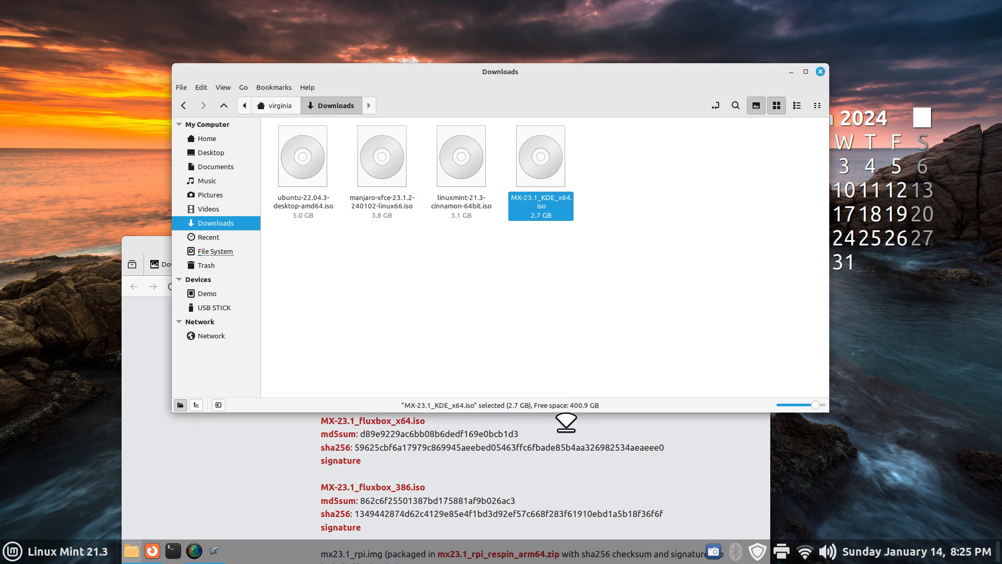
left_click(566, 477)
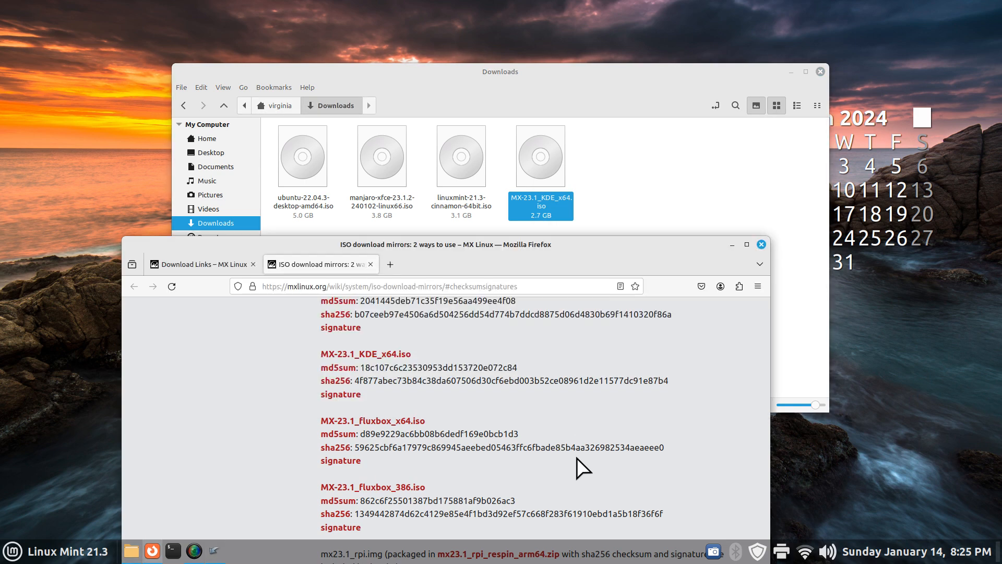
left_click_drag(355, 382, 665, 384)
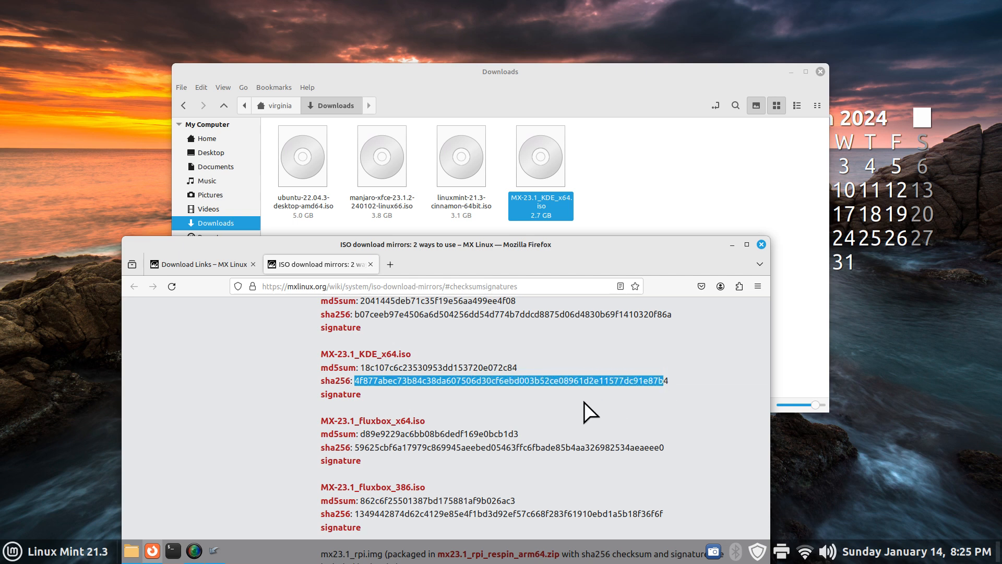
left_click(673, 385)
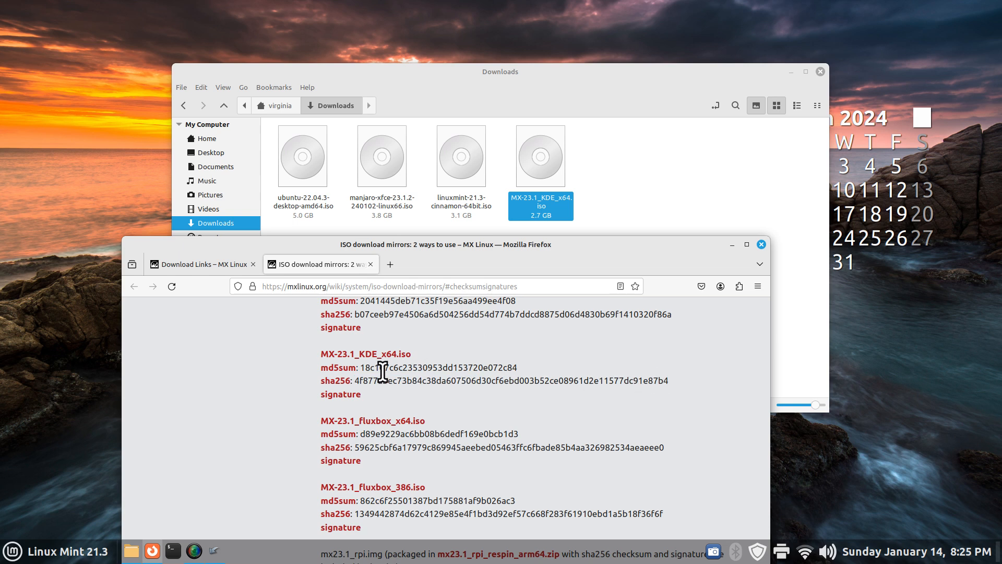
left_click_drag(355, 380, 657, 380)
right_click(577, 379)
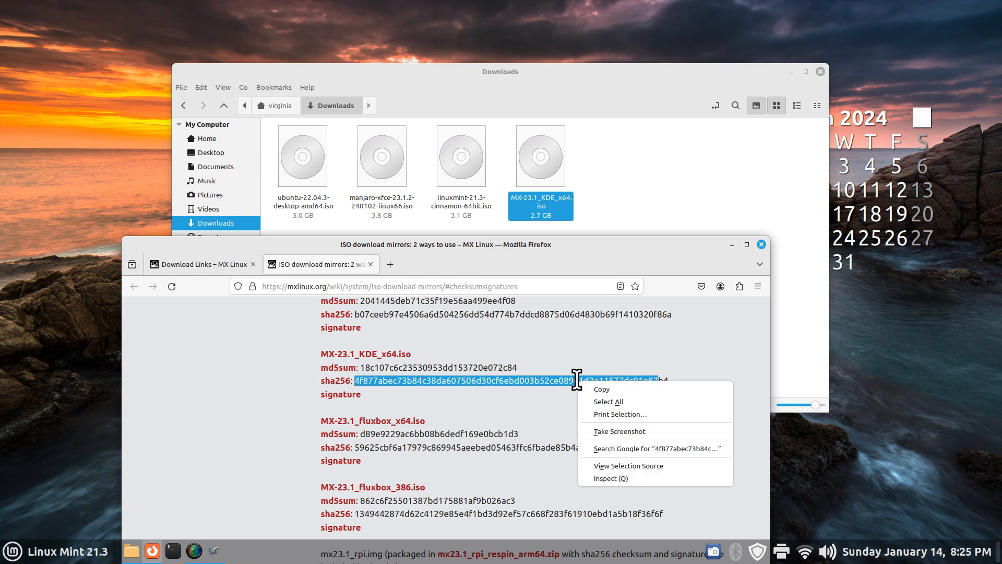
left_click(601, 389)
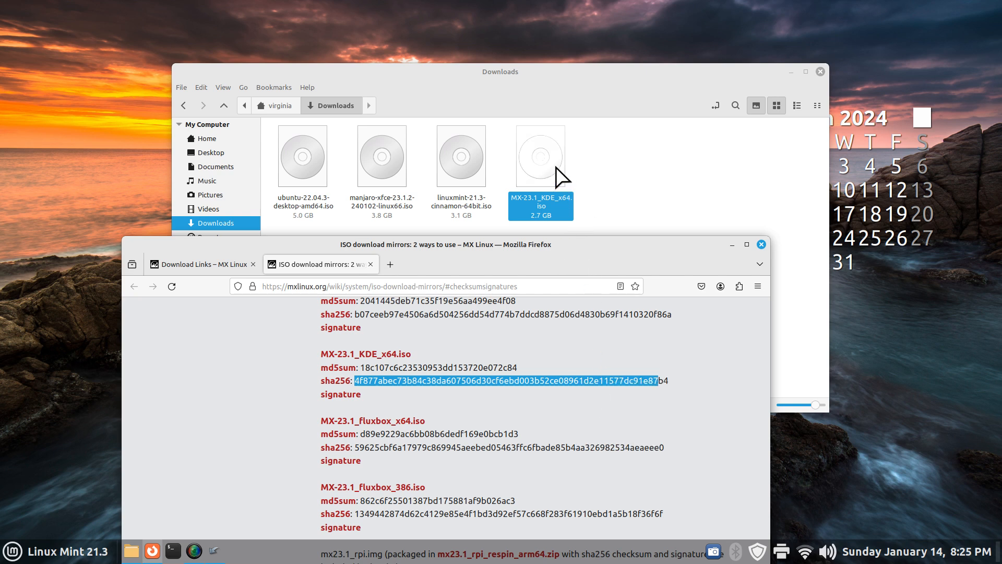
Paste the hash into the sha256 prompt and submit it, then dismiss the invalid-hash error
left_click(214, 551)
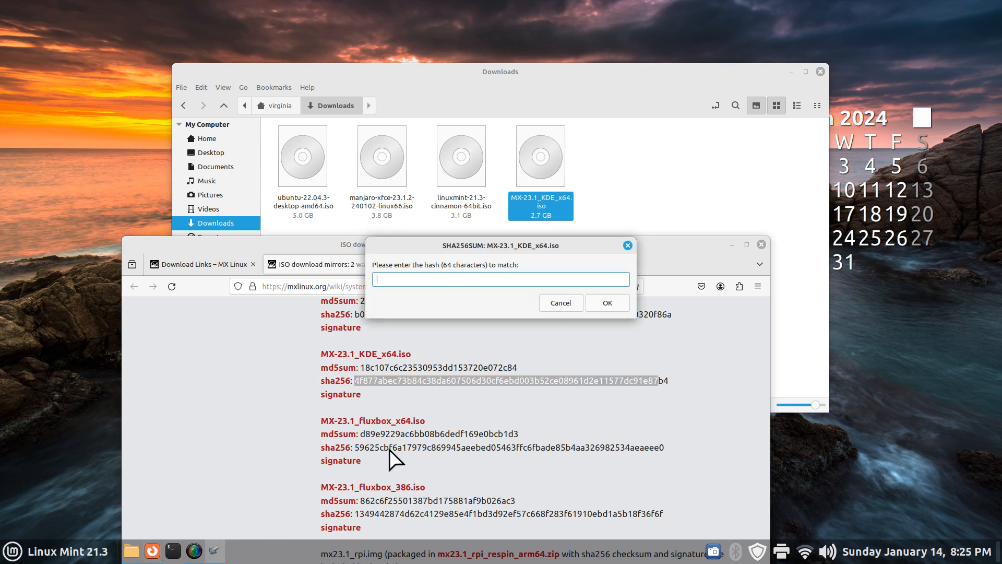
right_click(408, 280)
left_click(452, 320)
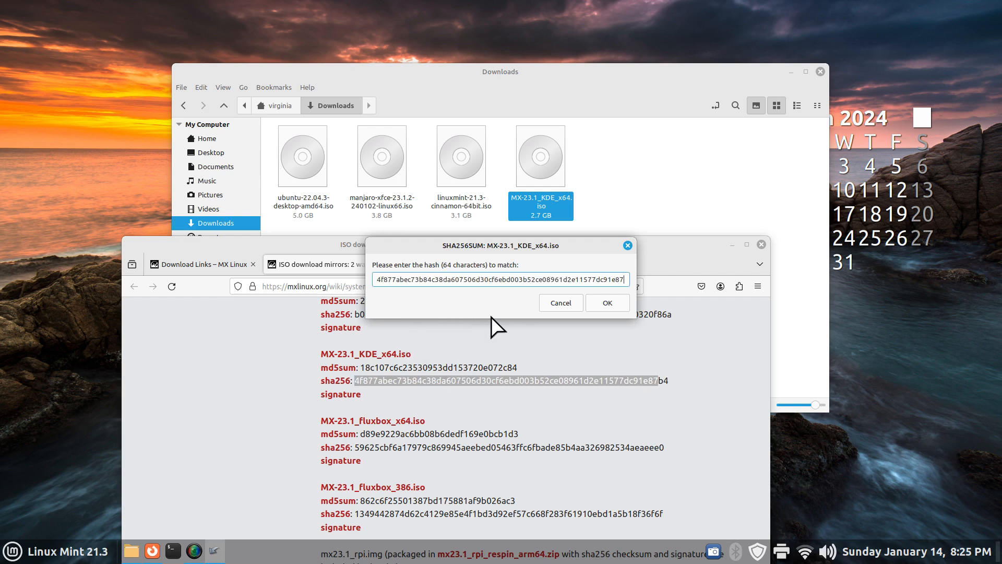
left_click(607, 303)
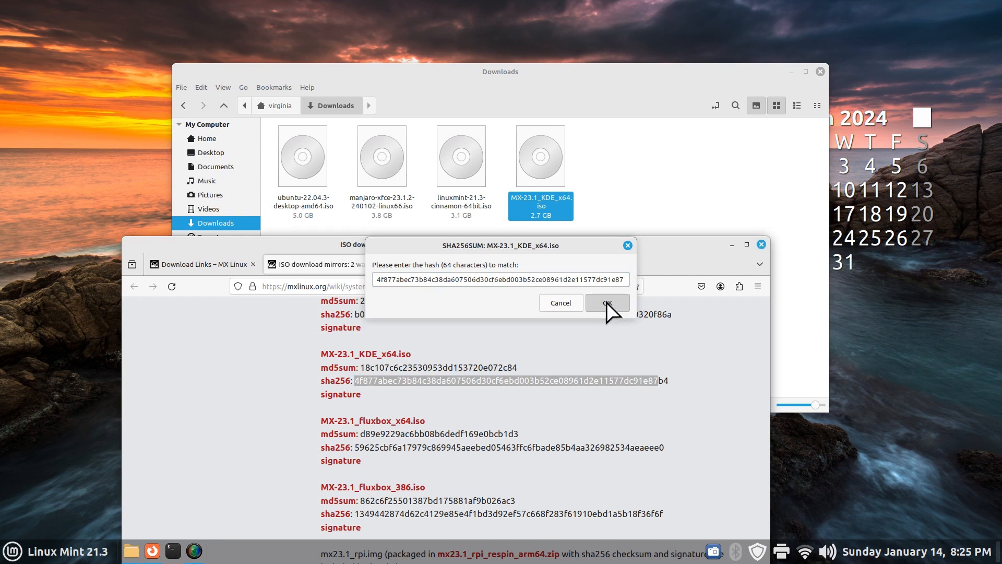
left_click(575, 307)
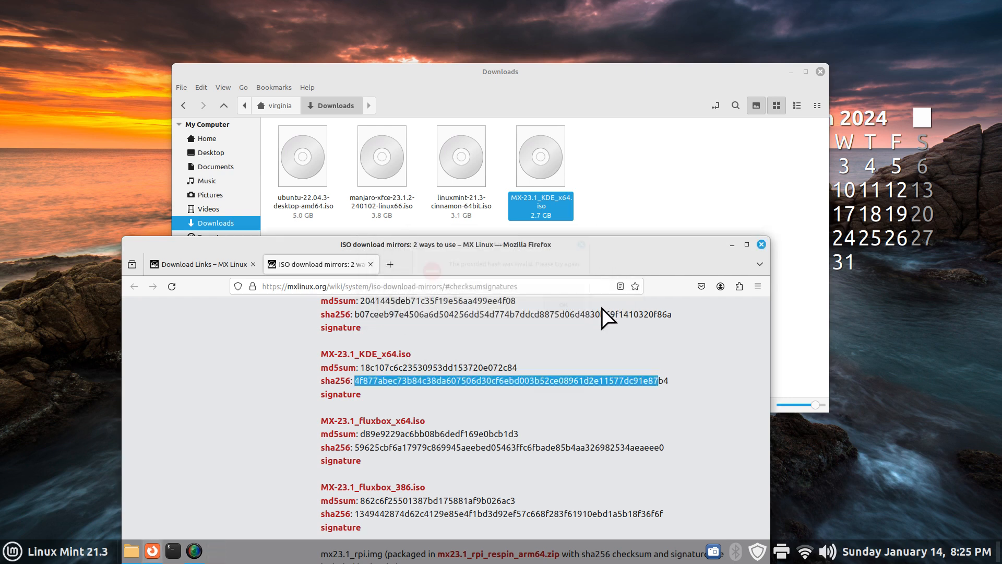
Copy the complete sha256 hash for MX-23.1_KDE_x64.iso from the page
left_click(671, 400)
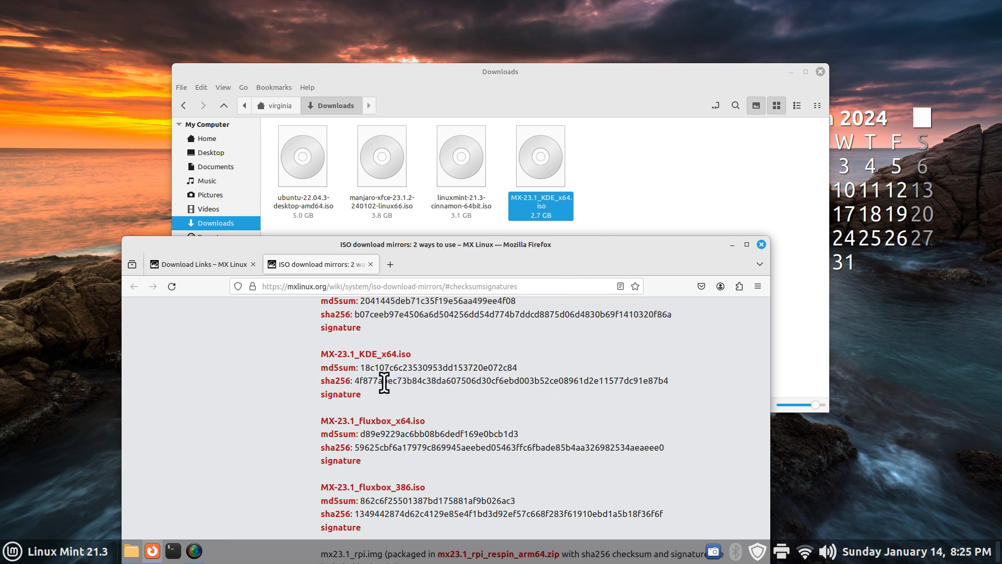
left_click_drag(355, 381, 680, 387)
right_click(609, 381)
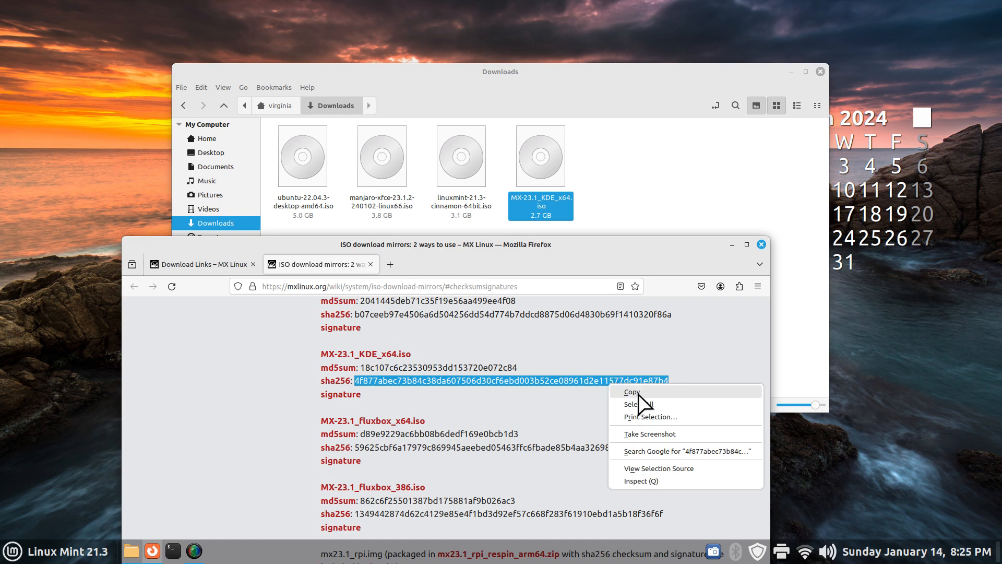
left_click(631, 392)
Run Verify sha256sum on MX-23.1_KDE_x64.iso with the full hash and close the matching result
right_click(544, 158)
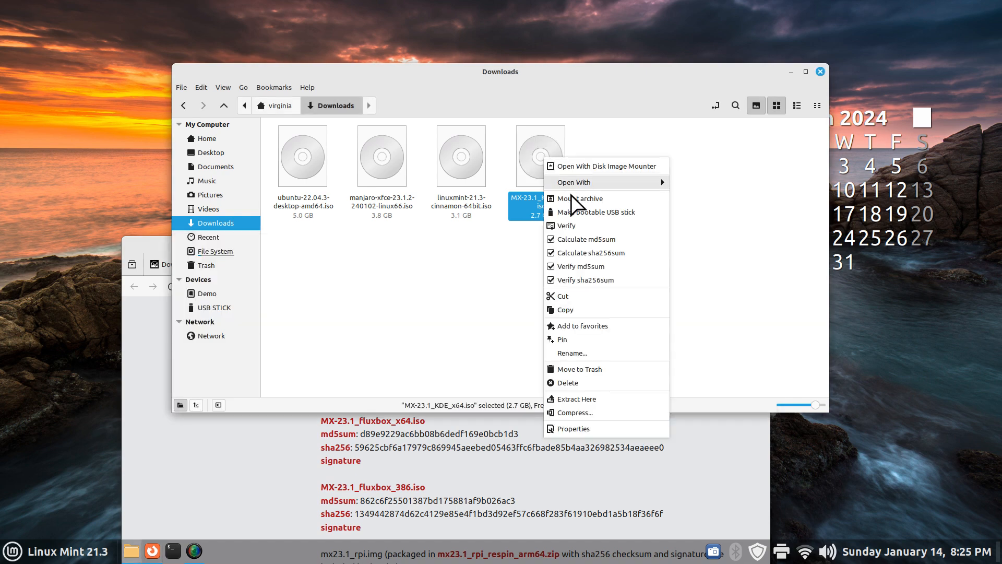
left_click(598, 281)
right_click(400, 281)
left_click(420, 330)
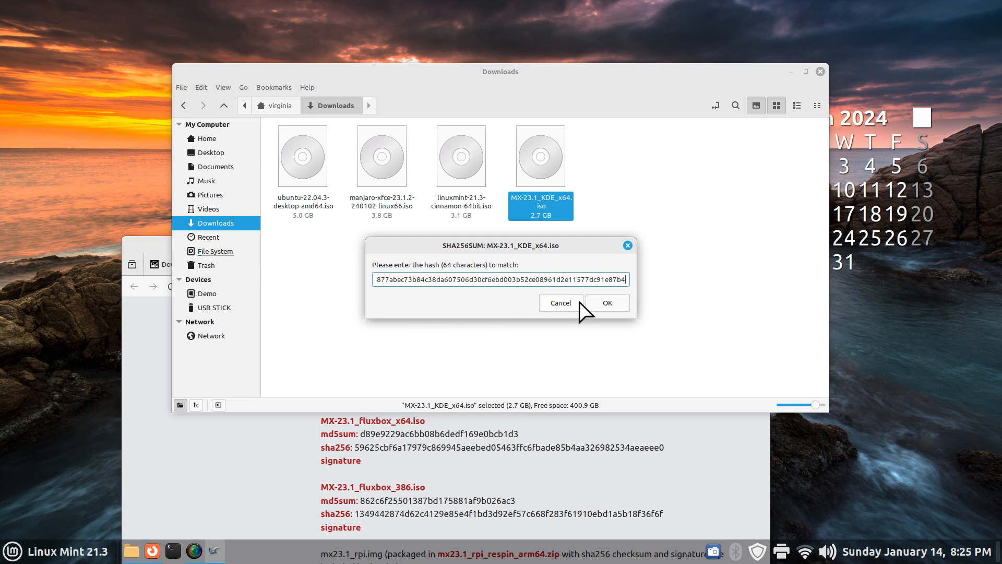
left_click(606, 305)
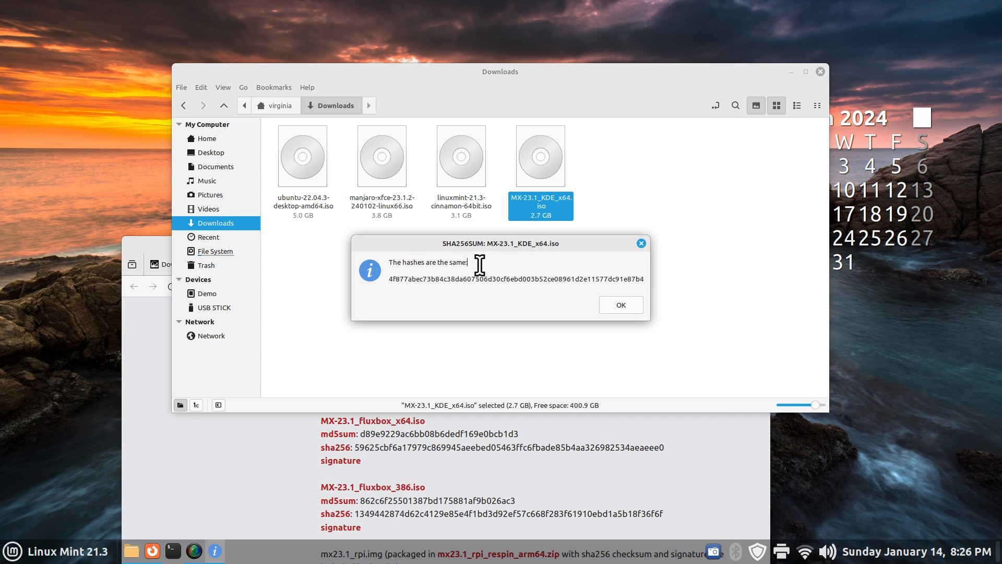
left_click_drag(486, 263, 389, 262)
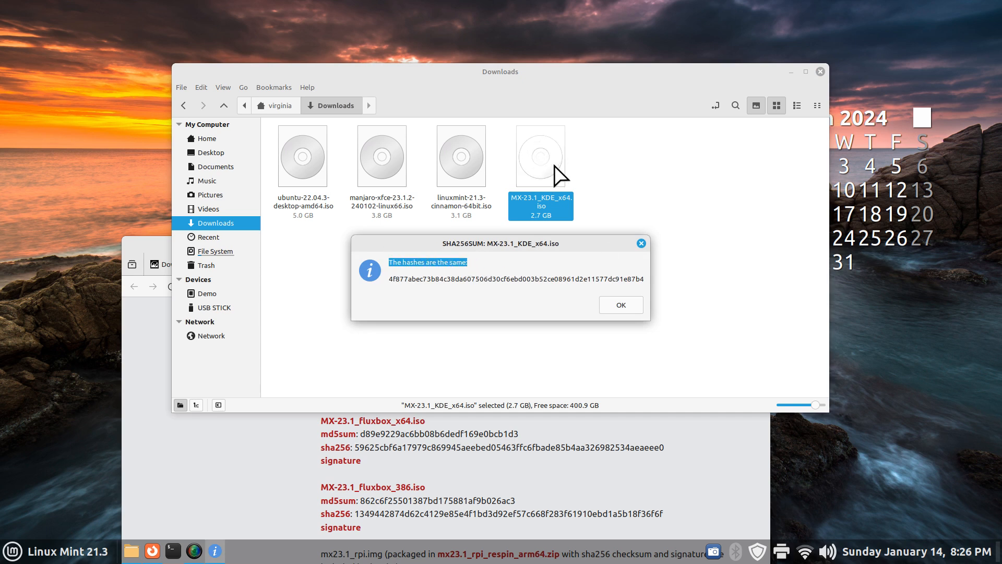
left_click(612, 305)
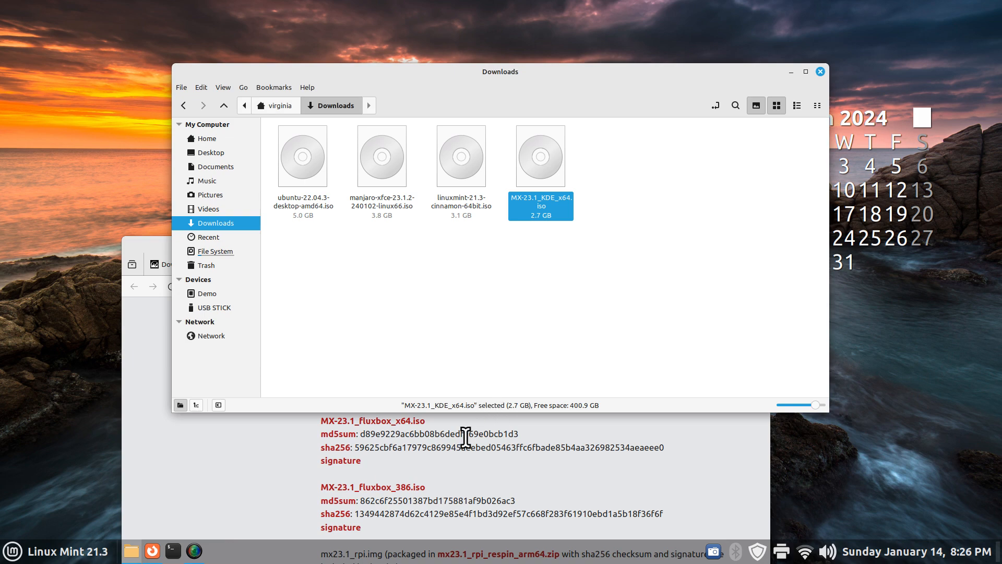
Copy the md5sum hash for MX-23.1_KDE_x64.iso from the MX mirrors page
left_click(509, 450)
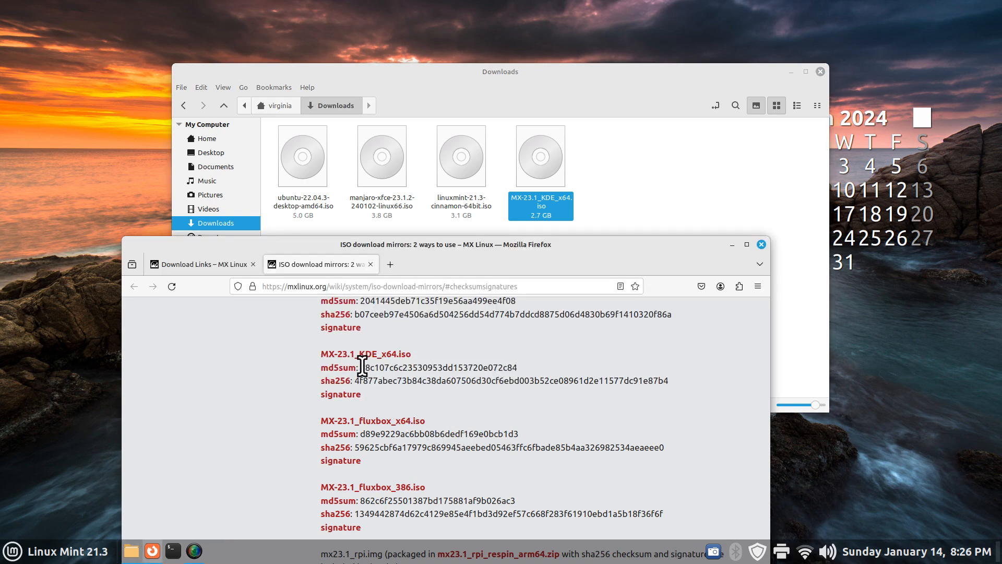
left_click_drag(360, 368, 535, 372)
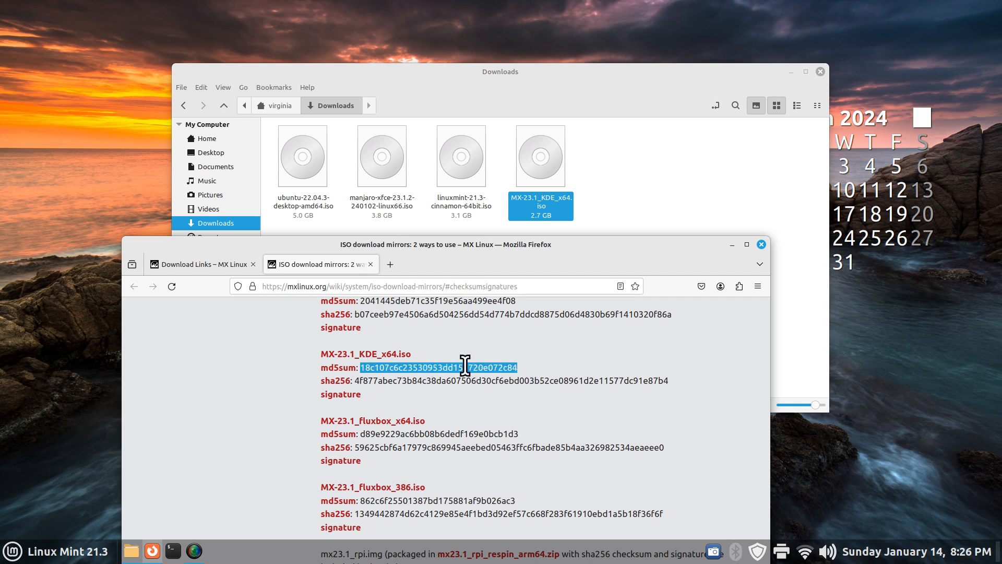
right_click(443, 367)
left_click(460, 375)
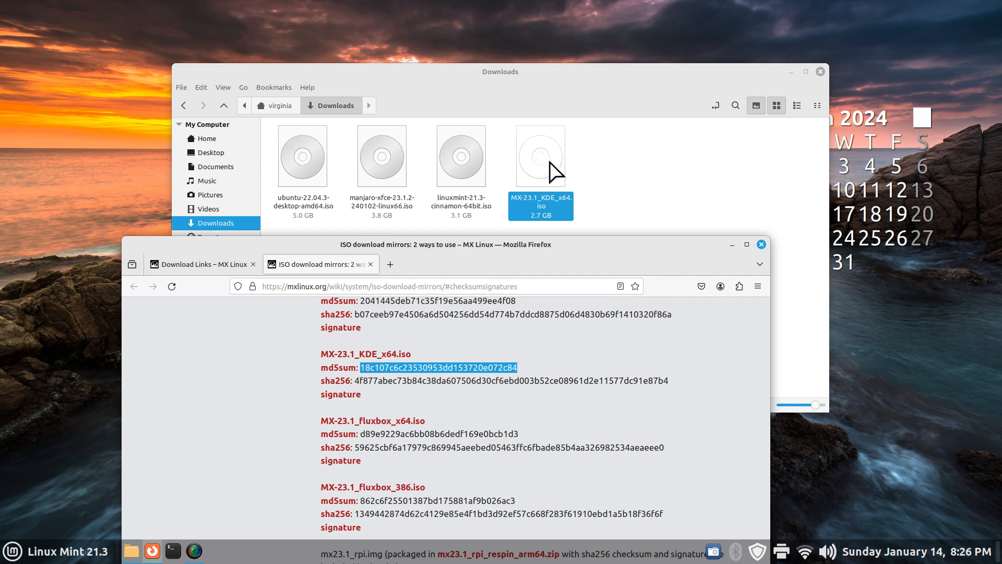
Run Verify md5sum on the ISO with the pasted hash and close the matching result
right_click(551, 165)
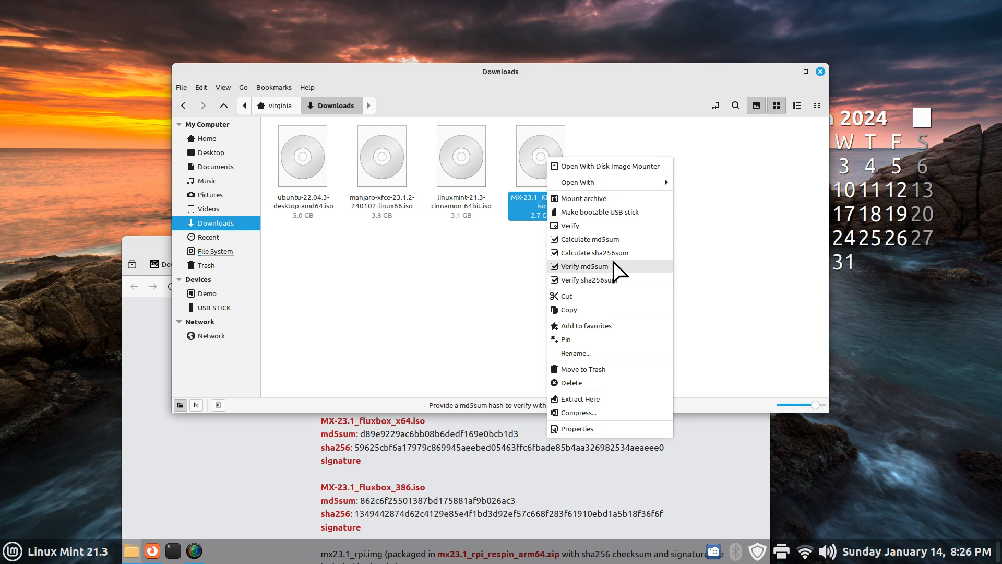
left_click(585, 266)
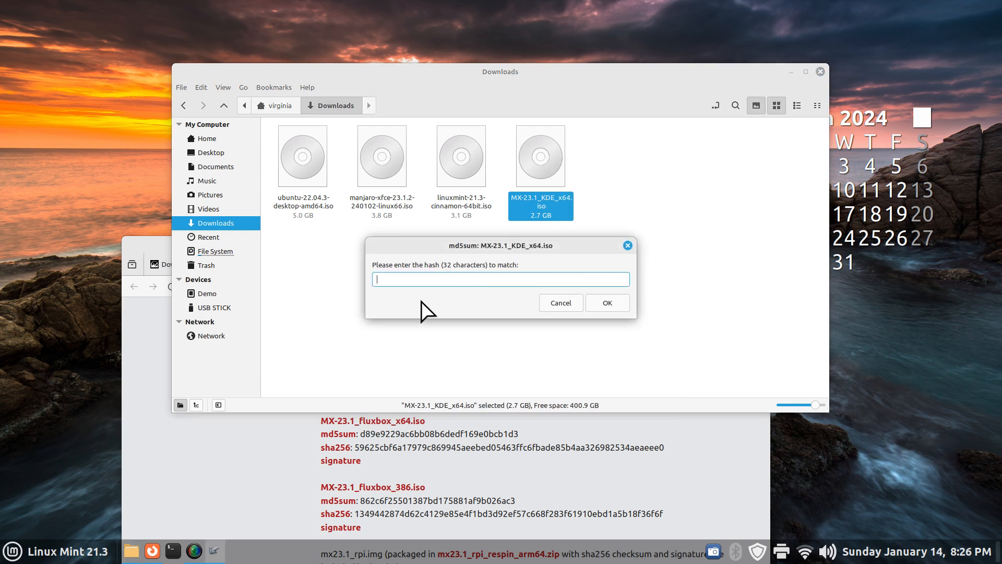
right_click(420, 276)
left_click(439, 322)
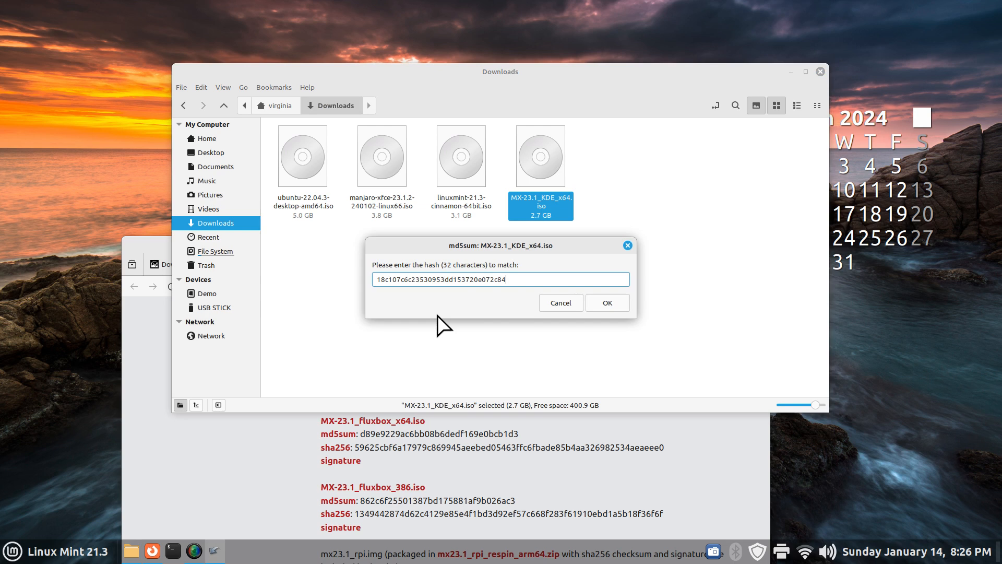
left_click(608, 303)
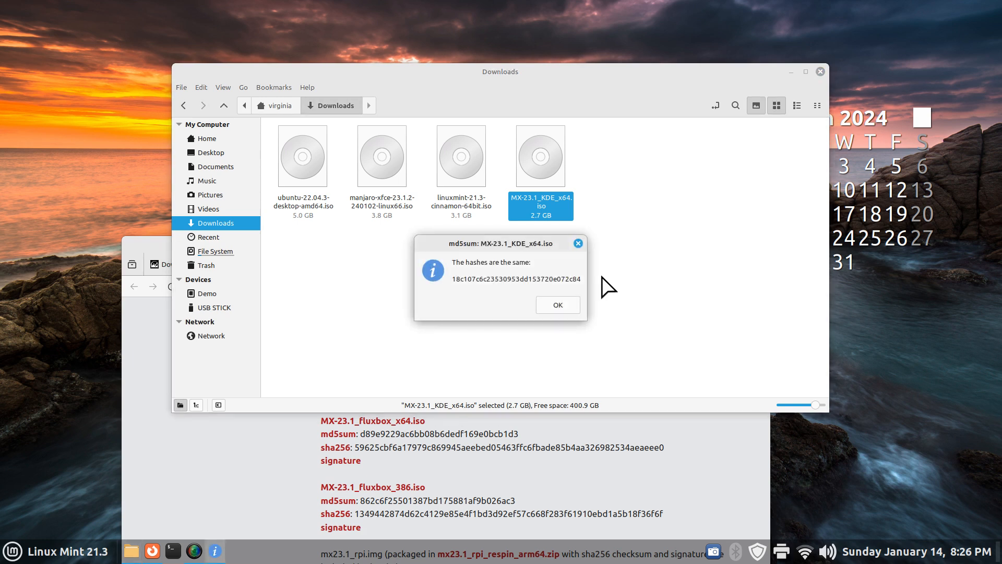
left_click(578, 244)
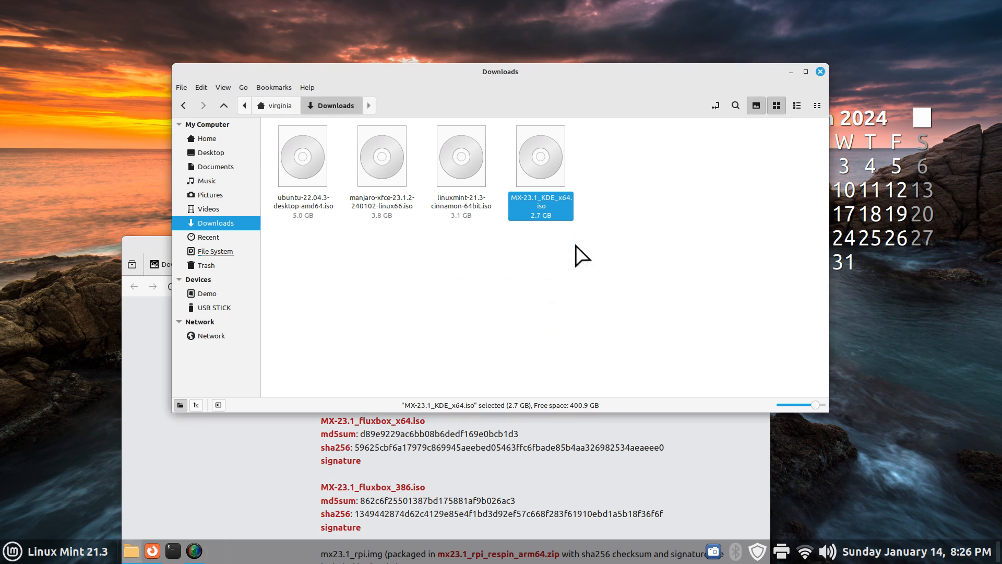
Start Make bootable USB stick for the MX ISO and pick the 31GB Generic Flash Disk
right_click(541, 166)
left_click(559, 213)
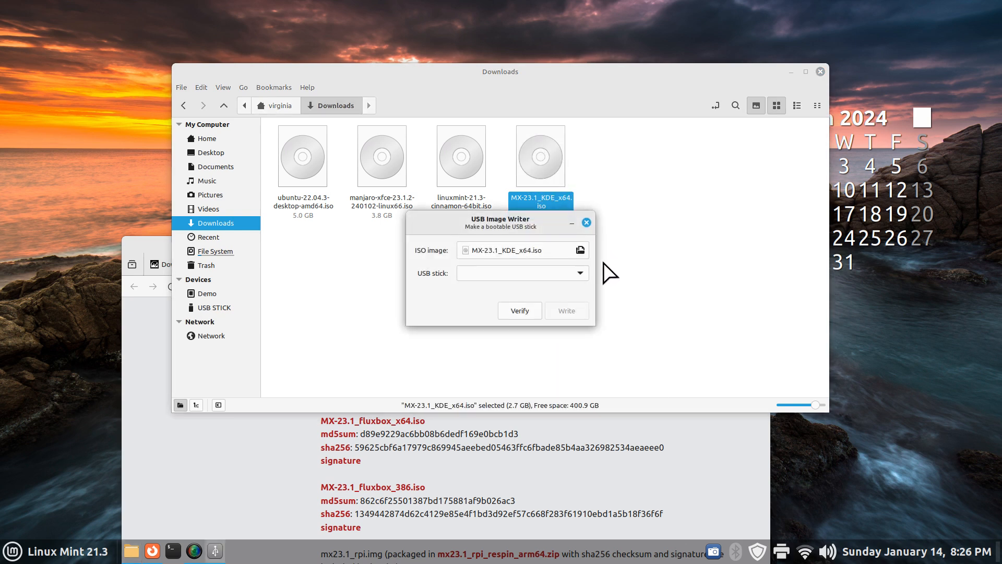
left_click(578, 274)
left_click(550, 275)
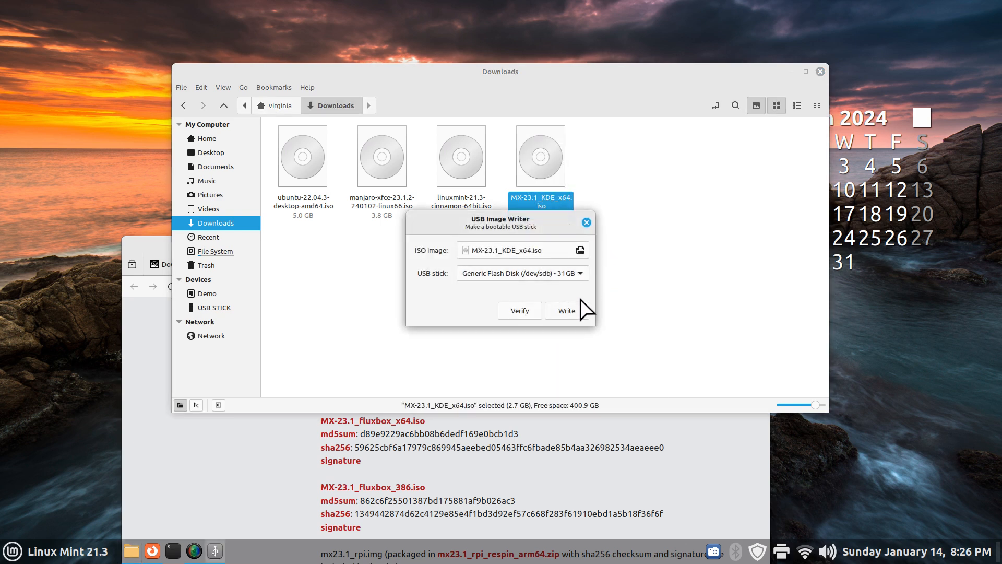
Close the USB writer without writing and move the deselected Downloads window up and right
left_click(587, 223)
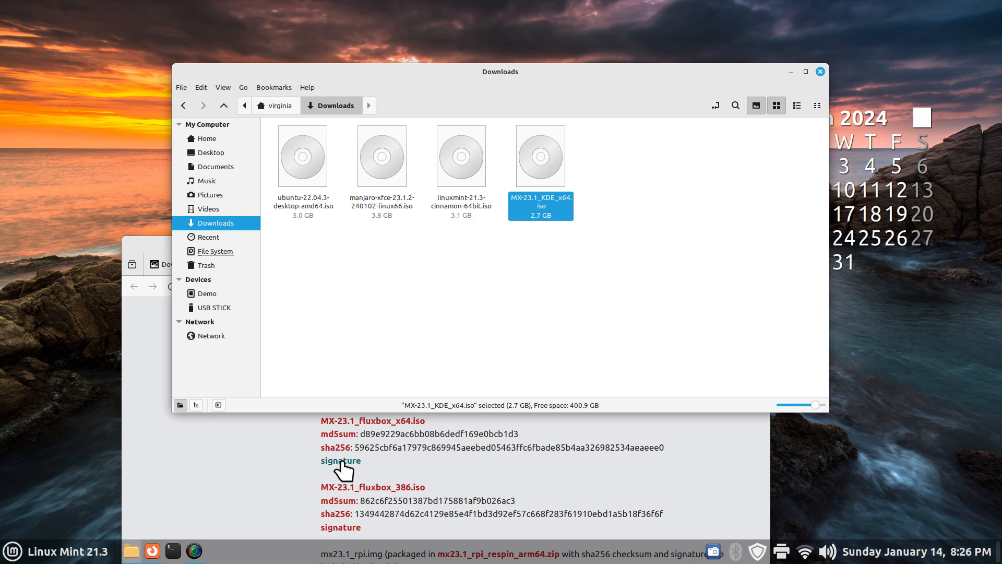
left_click(598, 295)
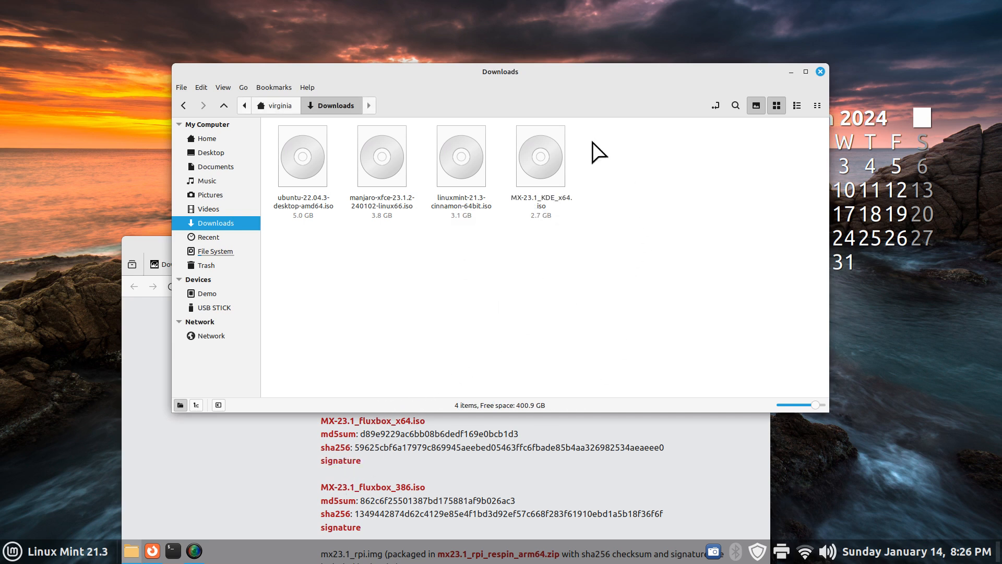
left_click_drag(452, 80, 537, 17)
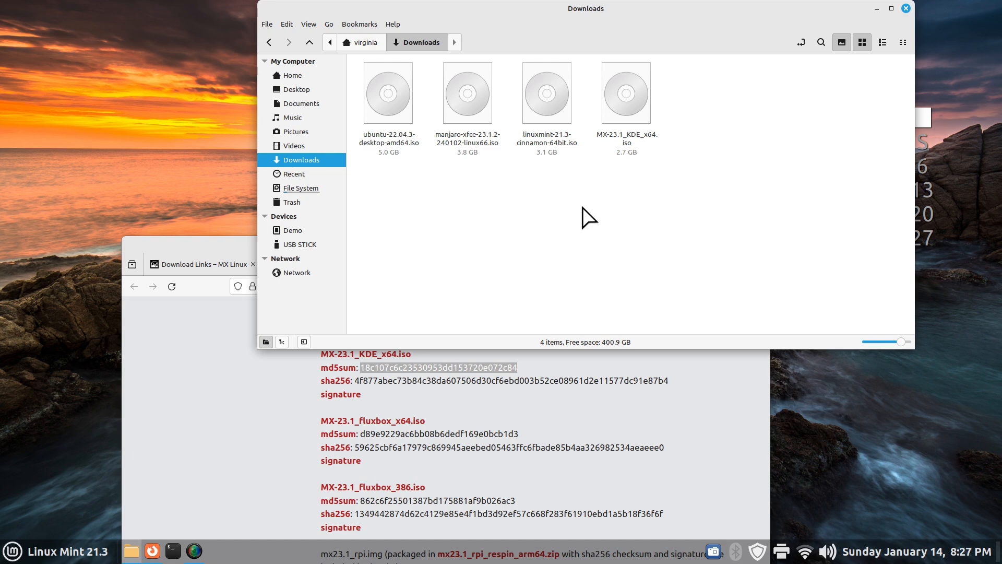
Close the MX mirrors page, select the Manjaro ISO, and launch Firefox in a new tab
left_click(234, 252)
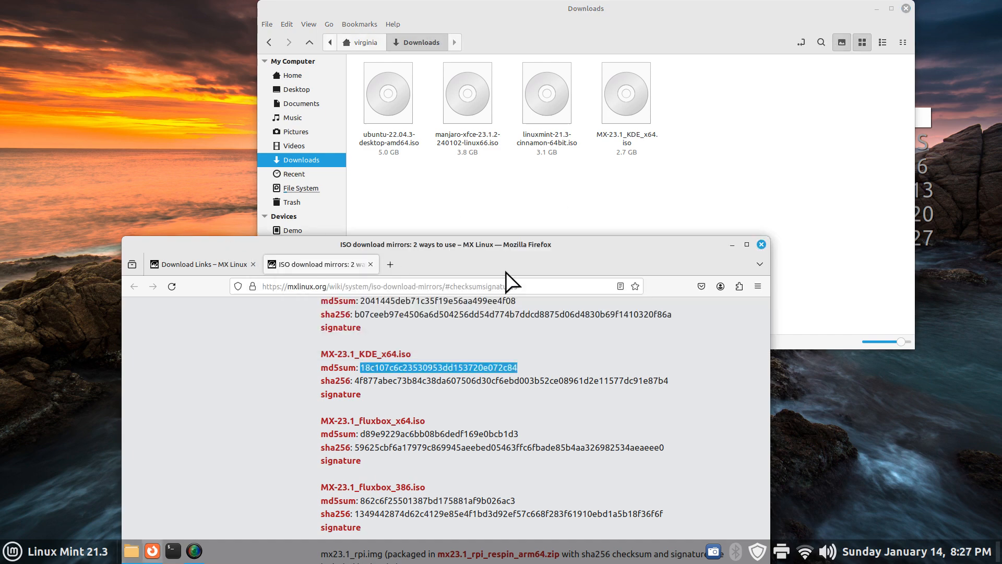
left_click(761, 245)
left_click(457, 95)
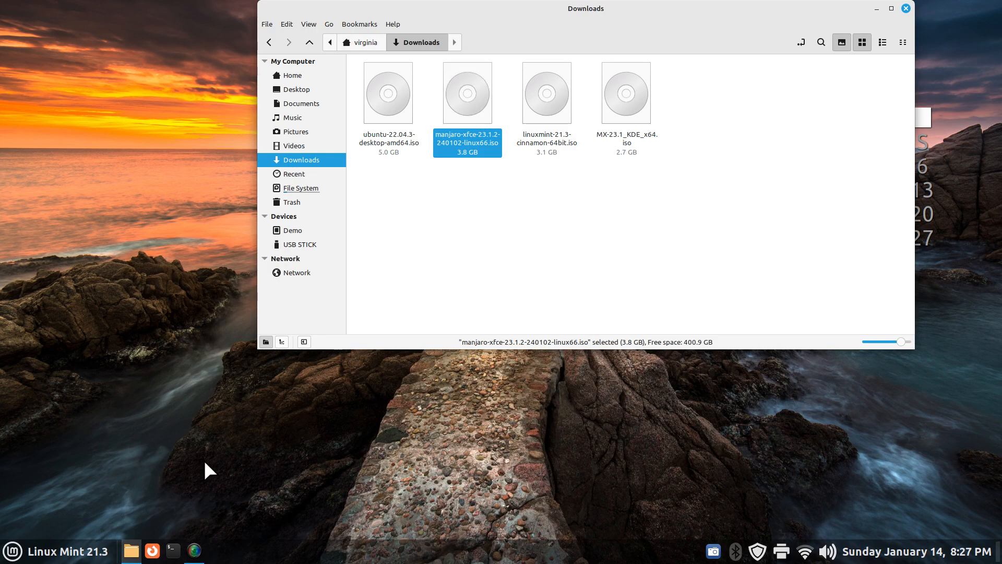
left_click(152, 550)
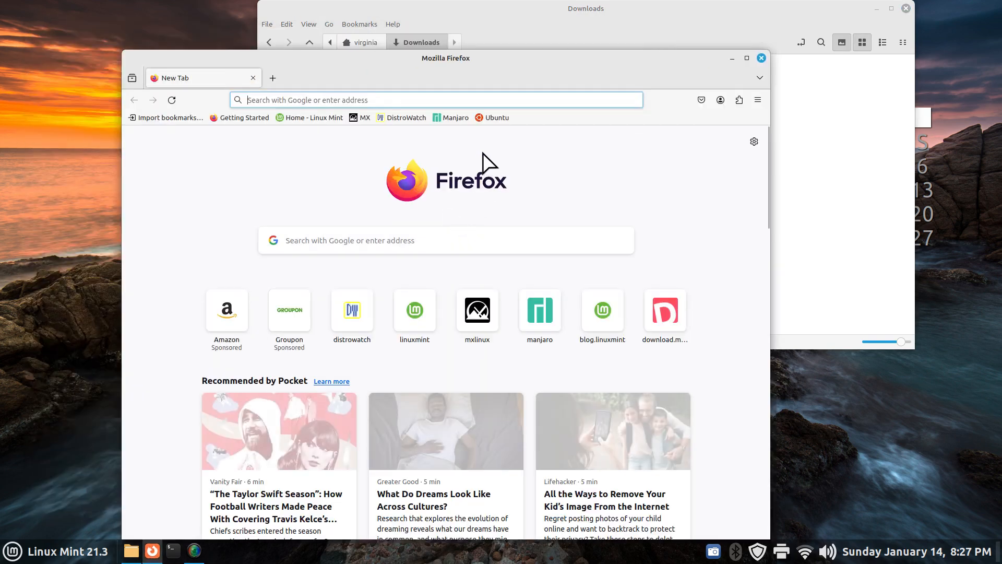
Go to the Manjaro downloads page and choose the X86_64 architecture
left_click(451, 118)
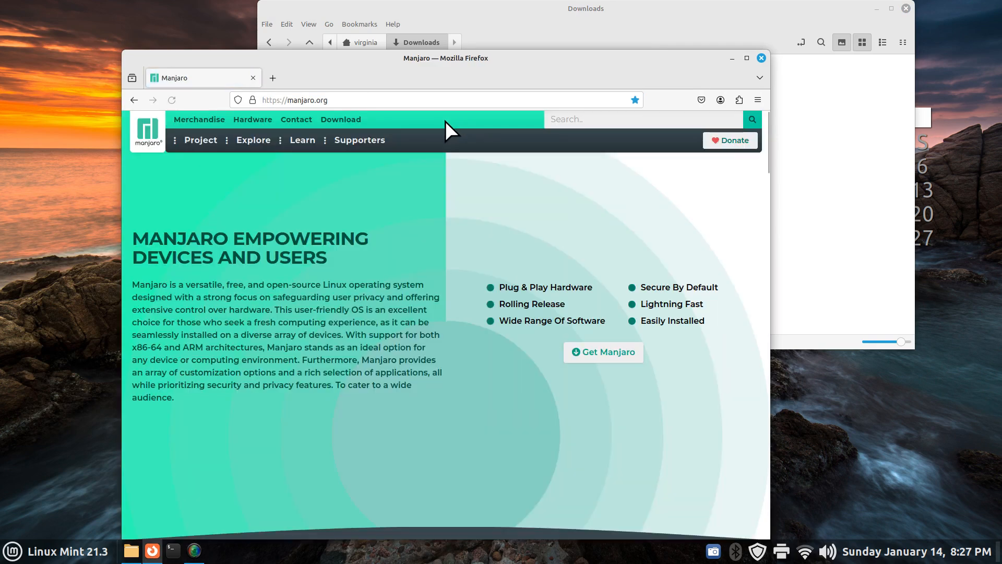
left_click(328, 119)
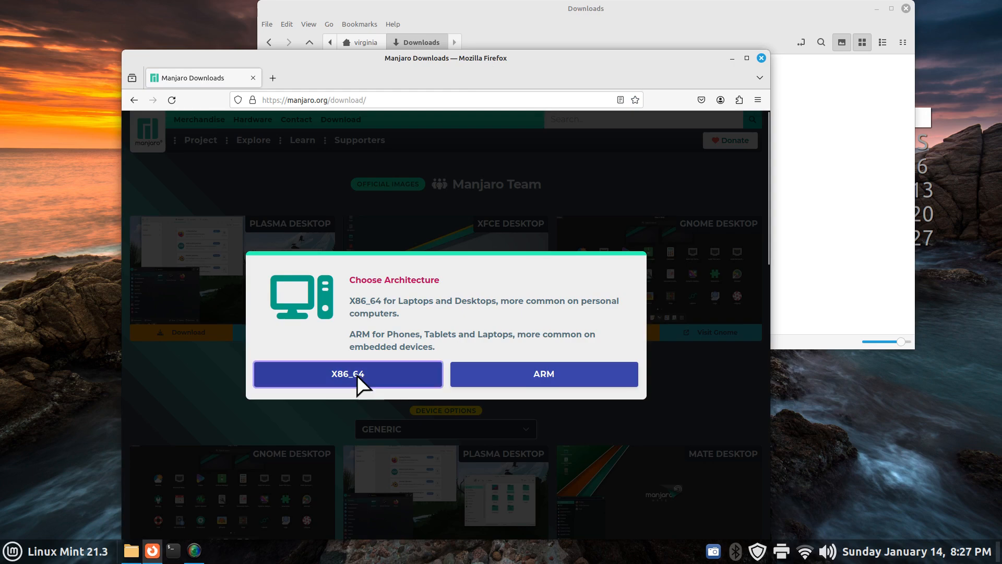
left_click(352, 379)
left_click_drag(499, 58, 552, 179)
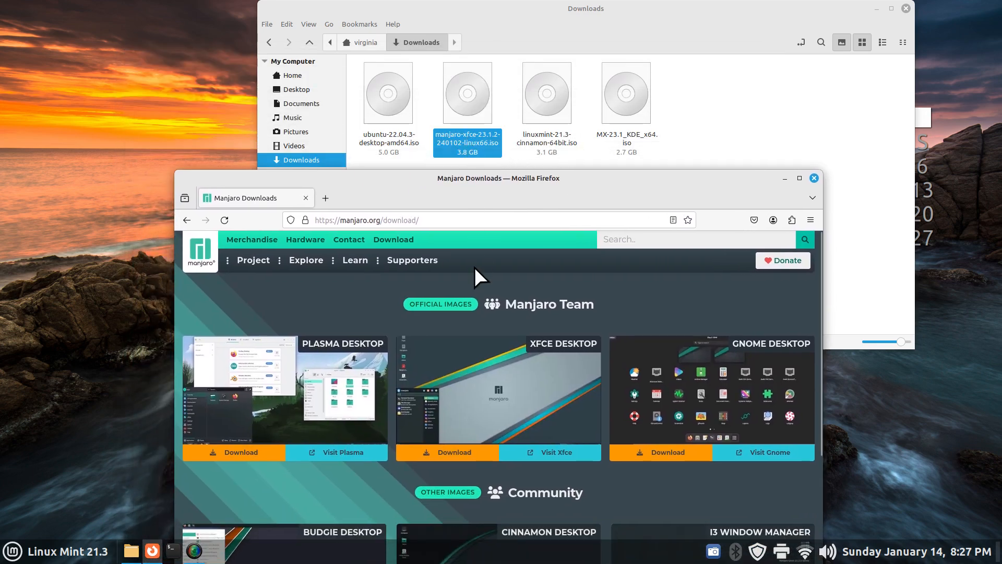
Open the XFCE edition's checksum and save it into Downloads as manjaro-xfce-23.1.2-240102-linux66.iso.sha512
left_click(455, 460)
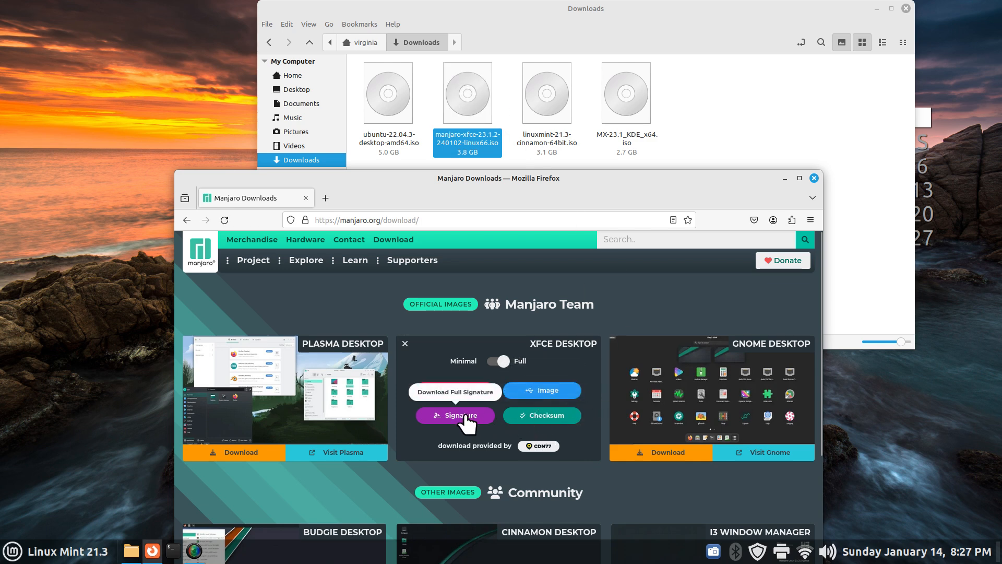
left_click(528, 415)
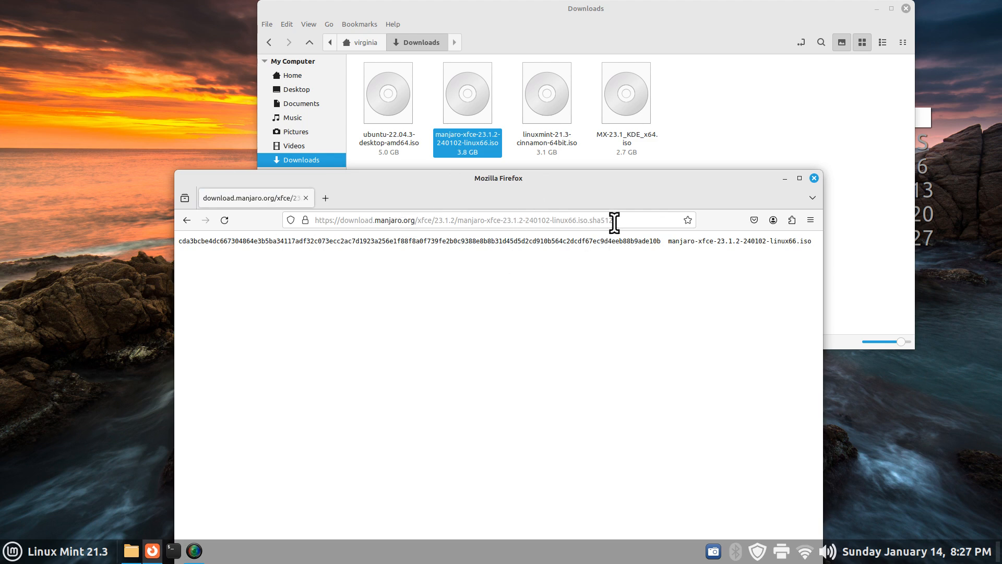
double_click(594, 219)
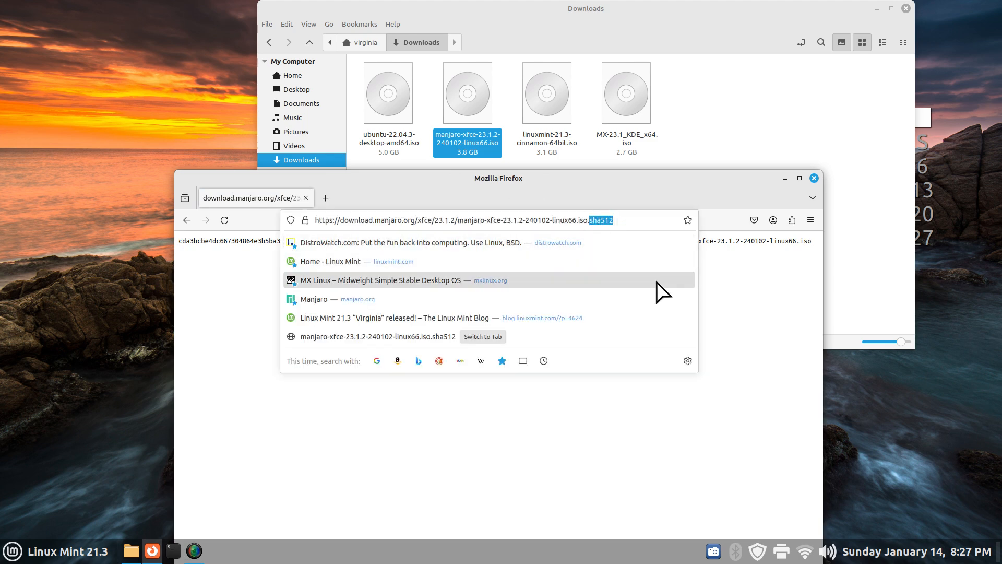
left_click(536, 411)
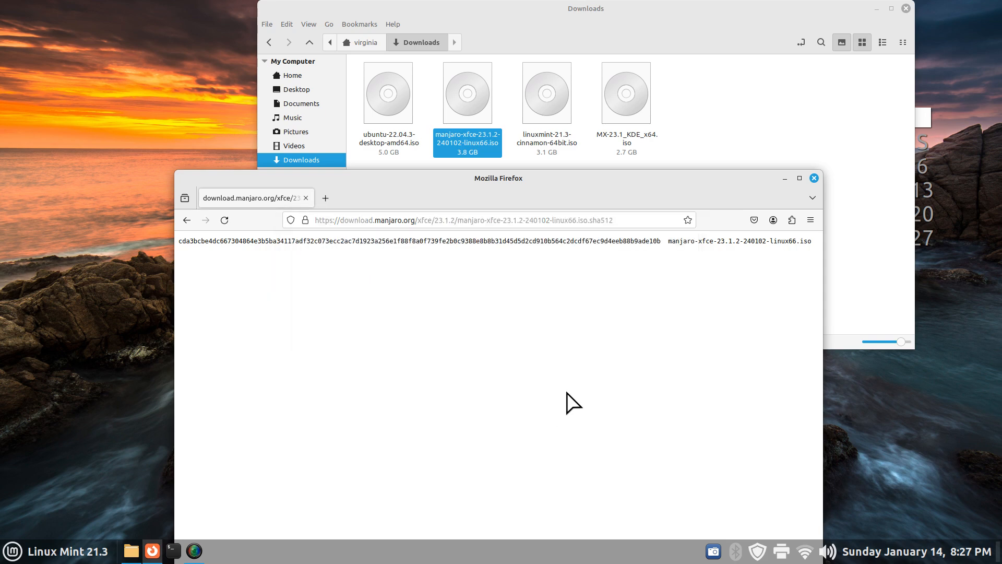
right_click(474, 251)
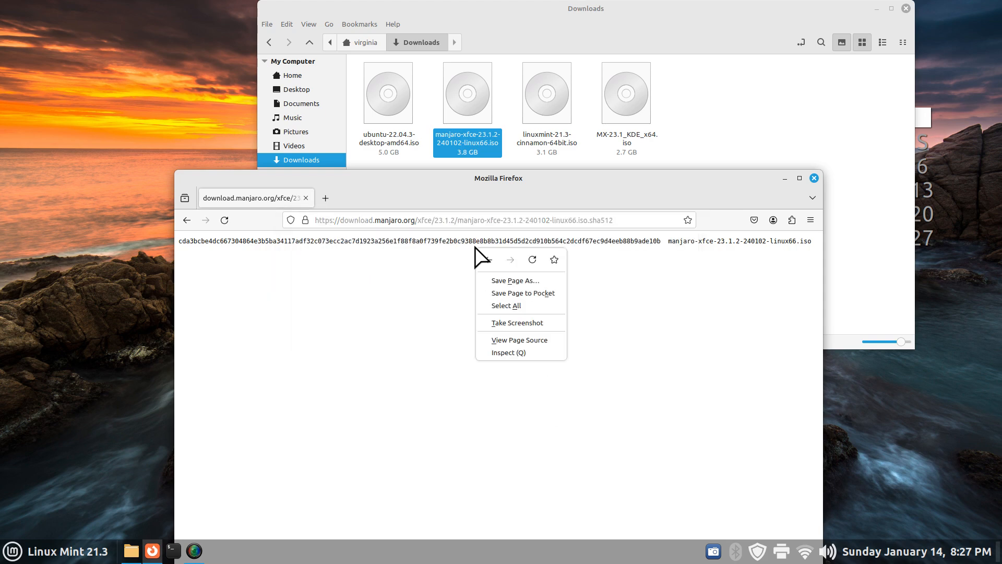
left_click(506, 281)
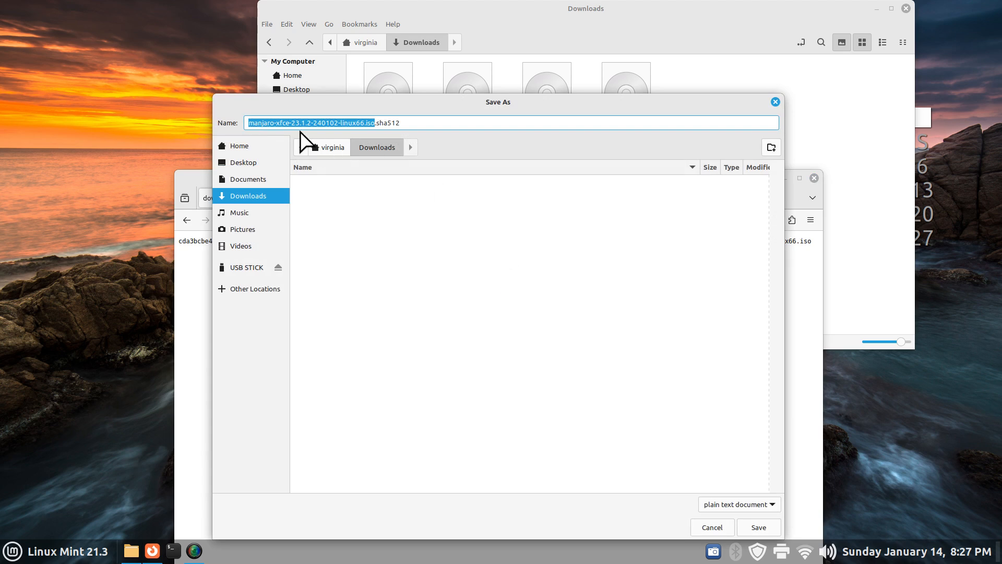
left_click(759, 527)
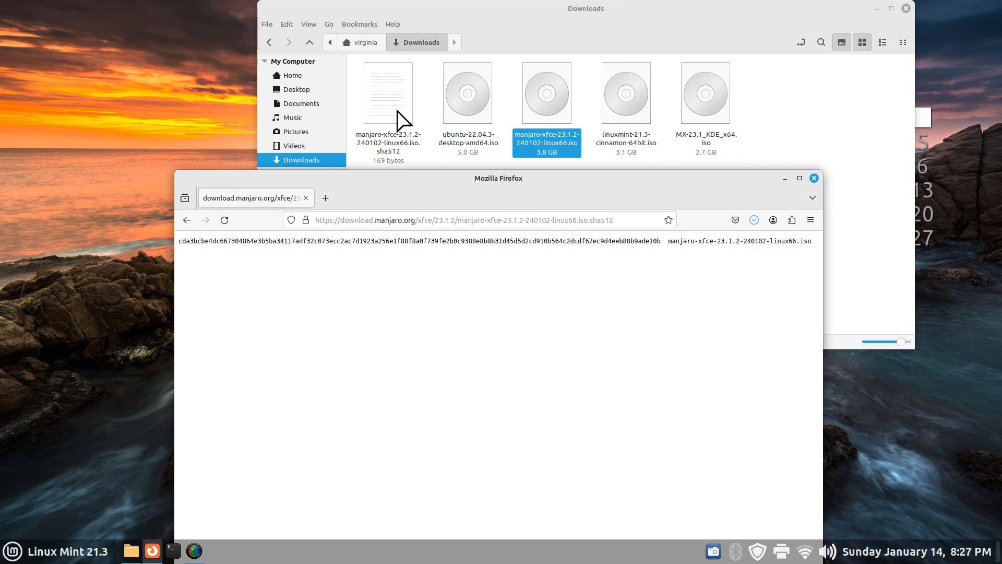
left_click(784, 178)
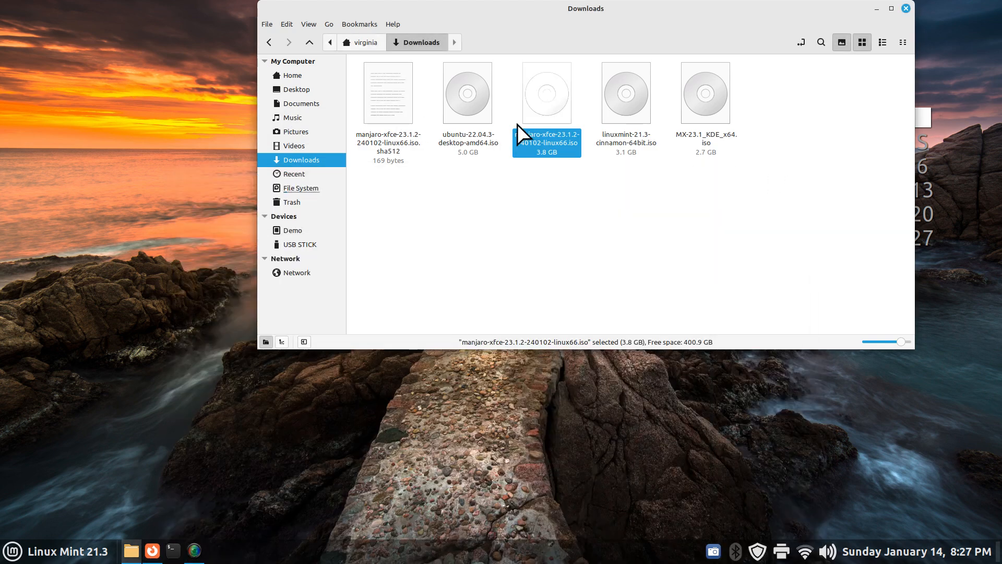
Open manjaro-xfce-23.1.2-240102-linux66.iso.sha512 in Xed, select its hash, then select the Manjaro XFCE ISO in Nemo
left_click(392, 160)
double_click(402, 107)
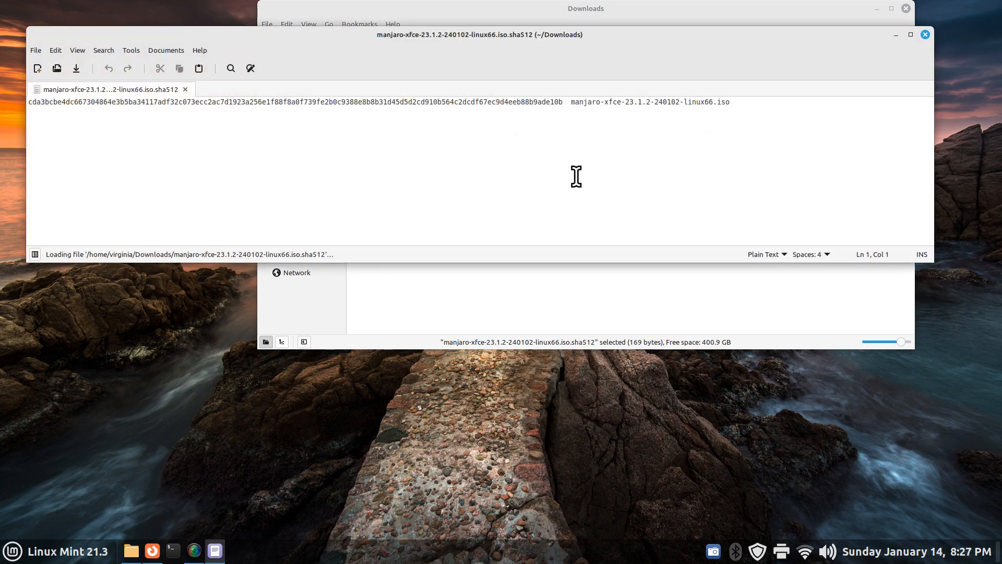
left_click_drag(563, 103, 22, 101)
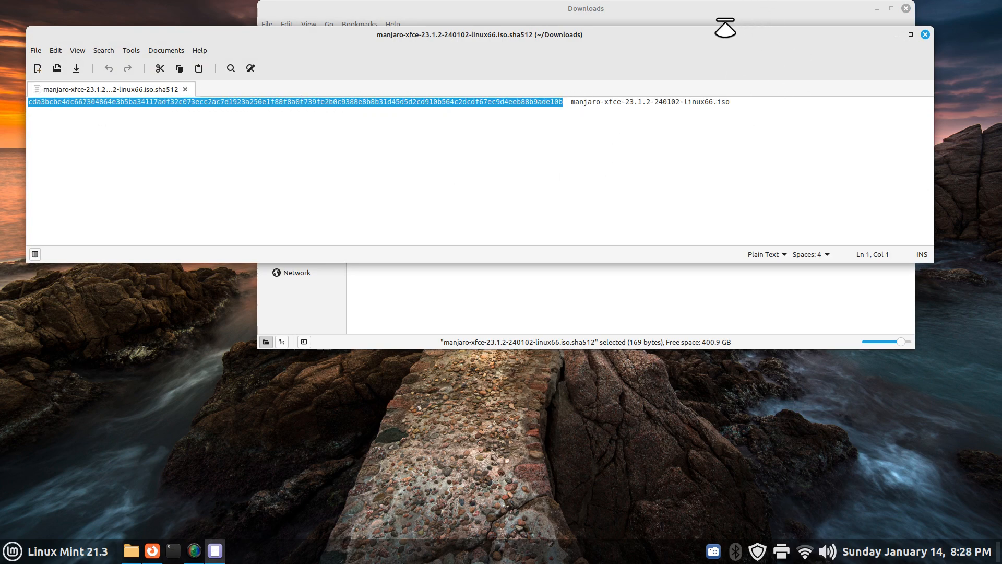
left_click(643, 277)
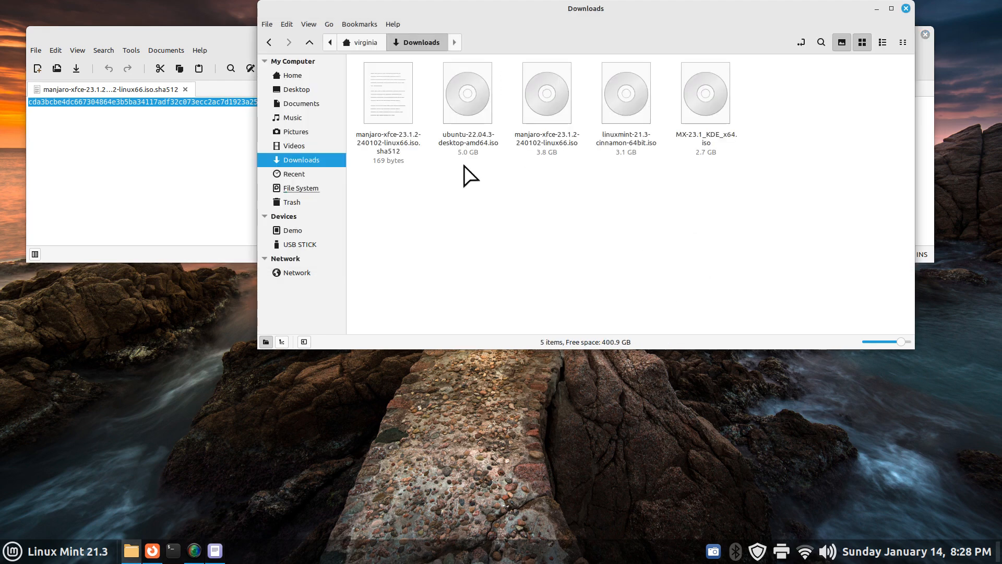
left_click(547, 102)
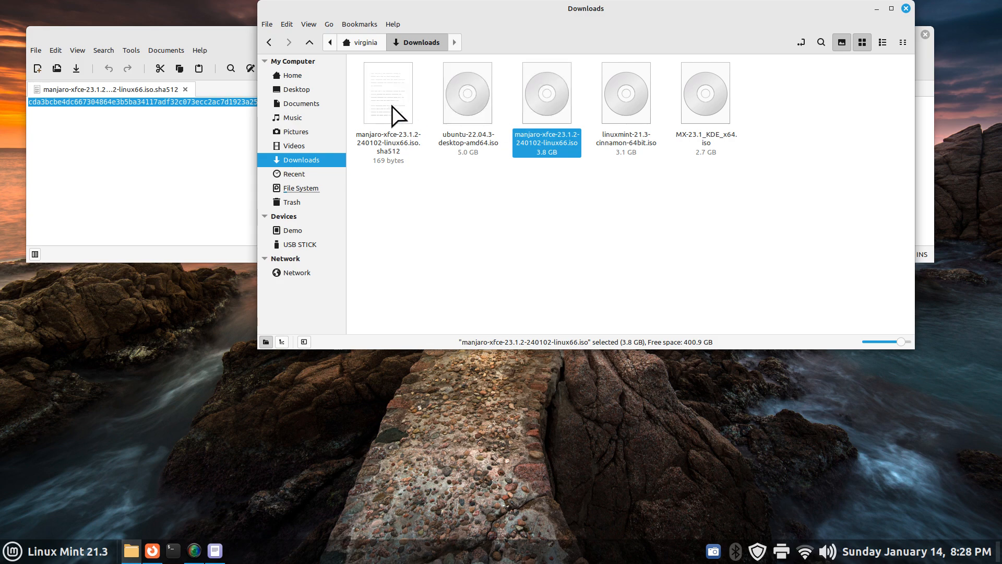
right_click(540, 90)
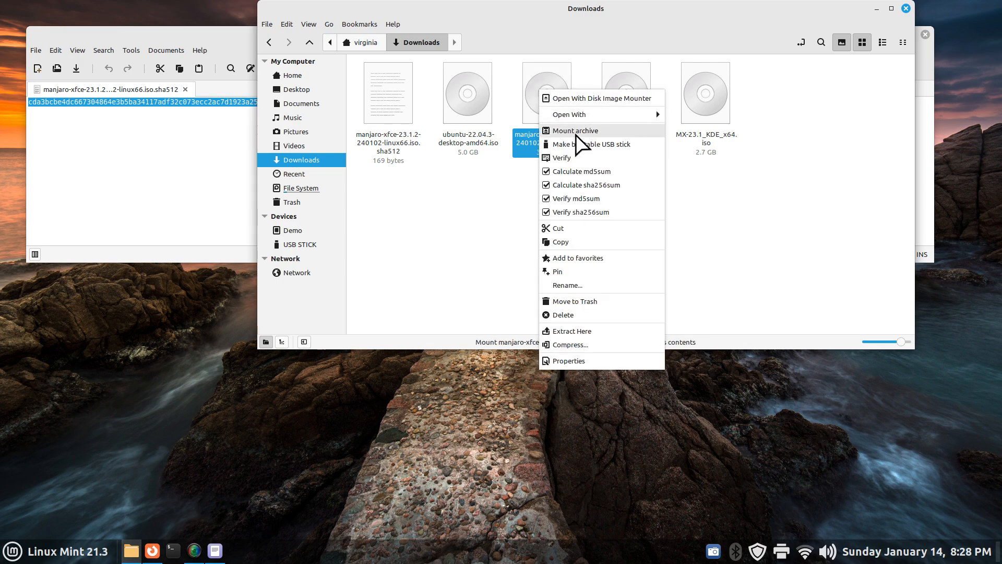
left_click(564, 161)
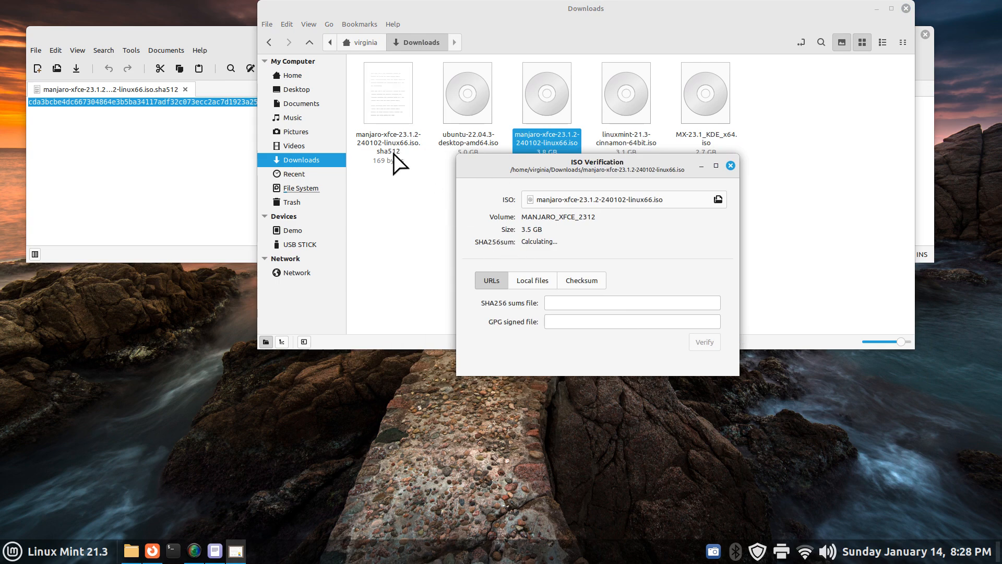
left_click(731, 166)
right_click(543, 96)
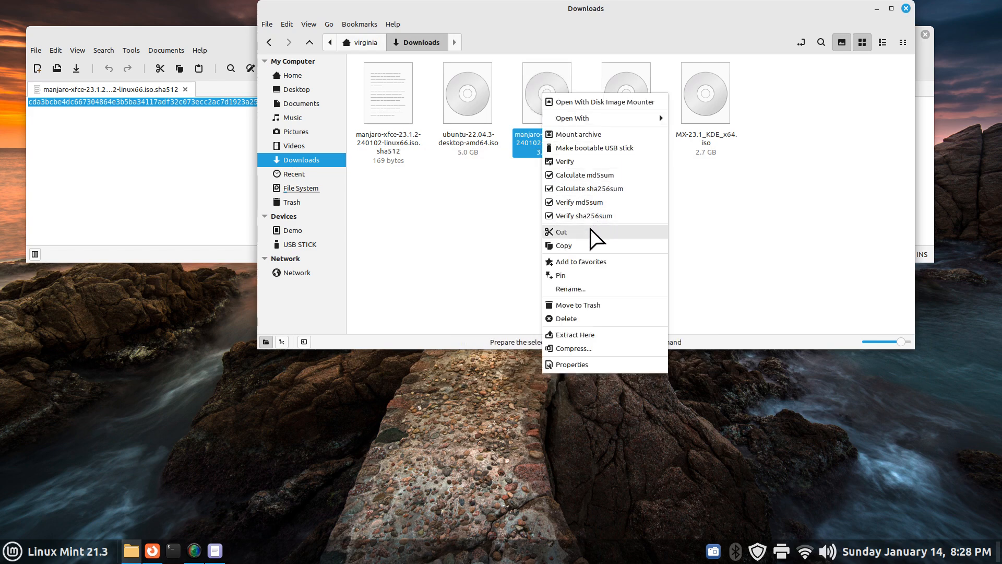
left_click(471, 230)
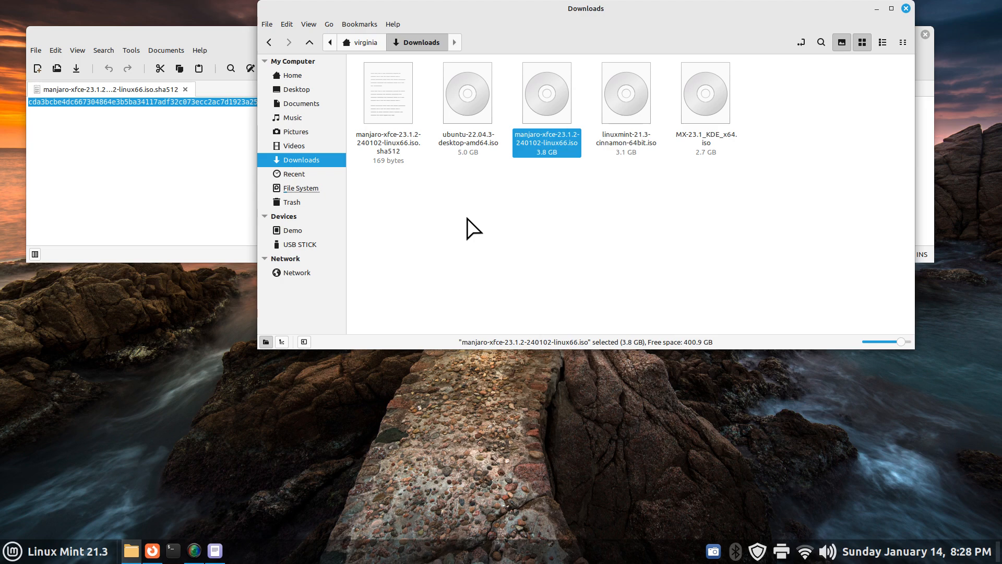
right_click(561, 97)
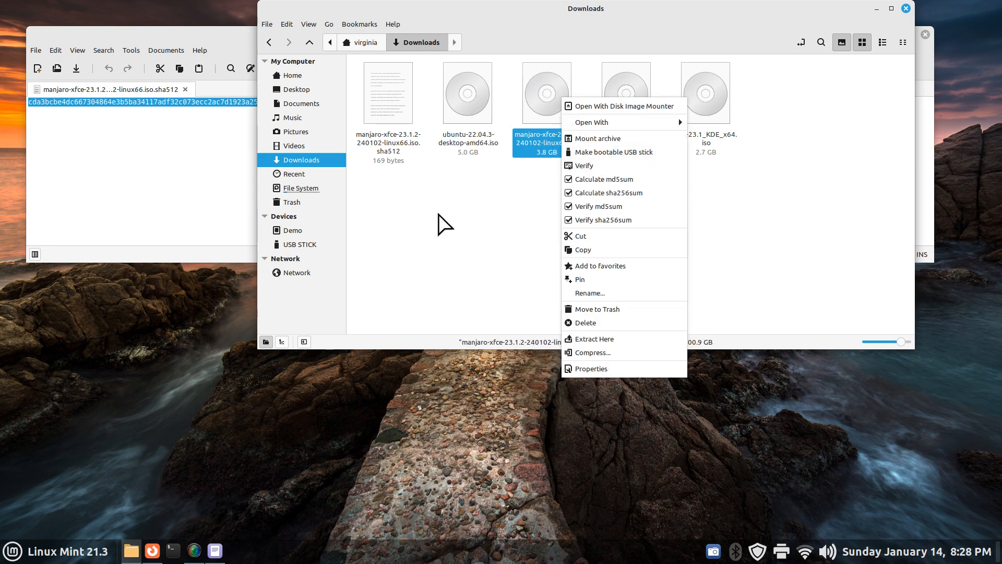
left_click(438, 215)
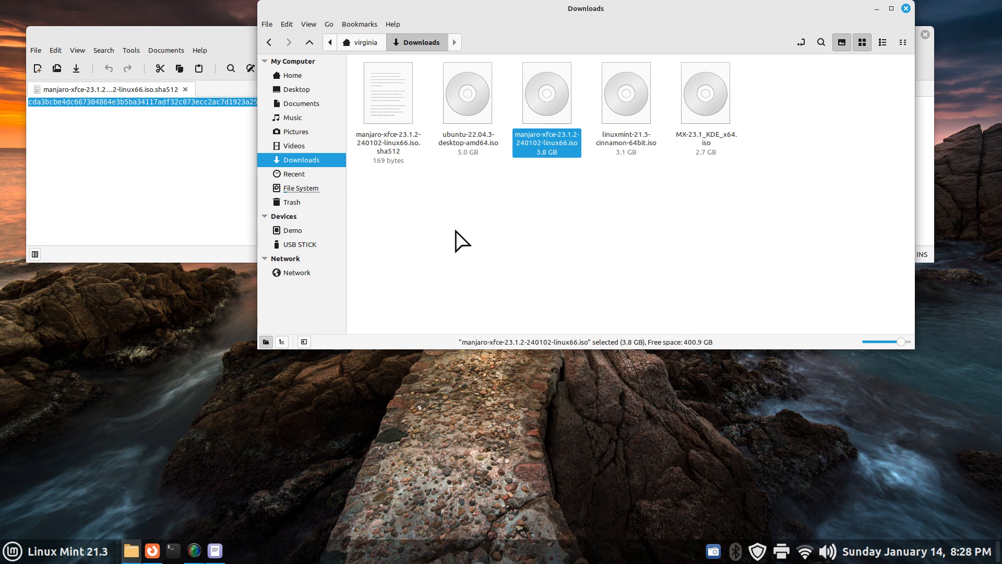
Pin Checksumo to the panel, launch it, and position its window over the file area
left_click(13, 550)
left_click_drag(28, 132, 209, 554)
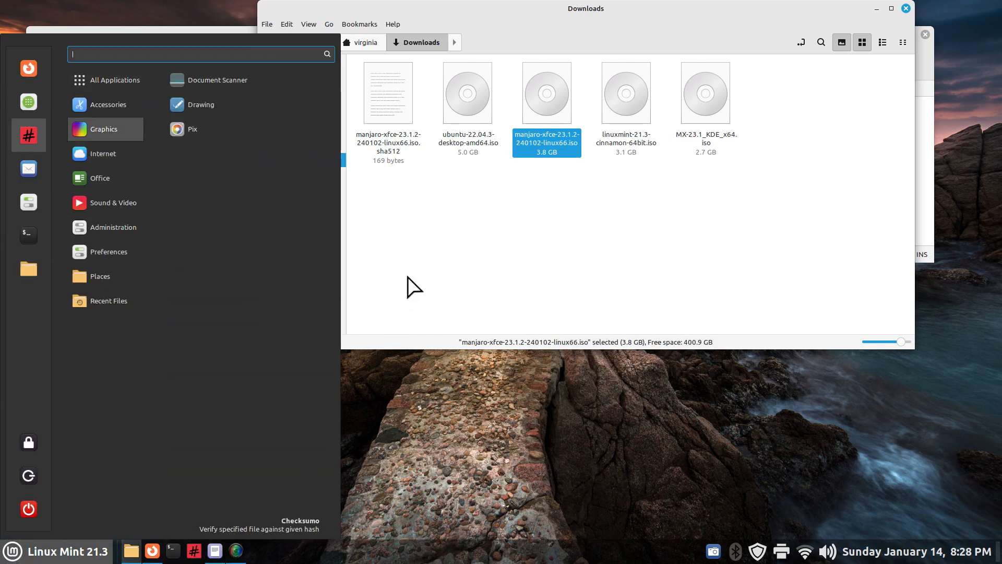
left_click(409, 444)
left_click(193, 550)
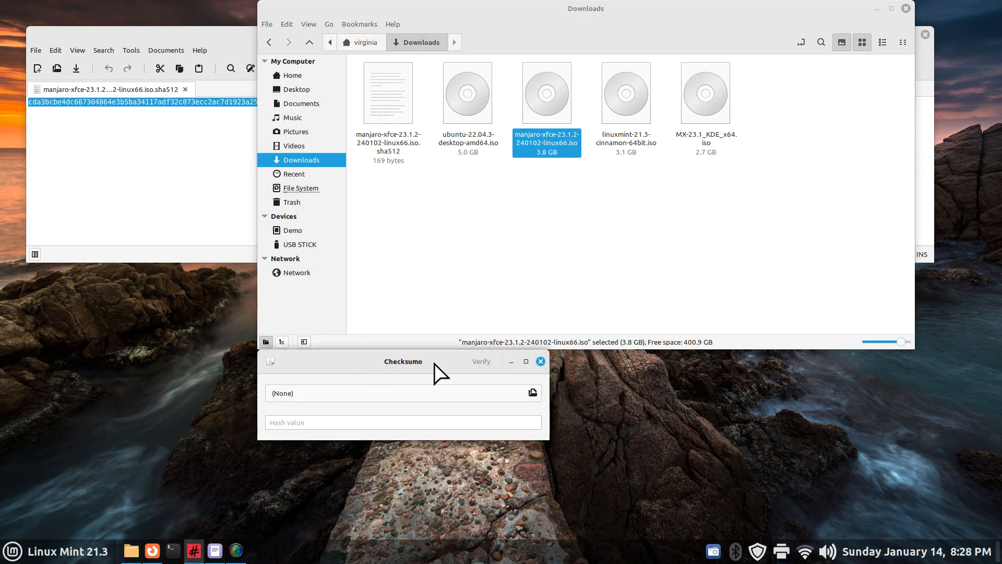
left_click_drag(441, 367, 596, 217)
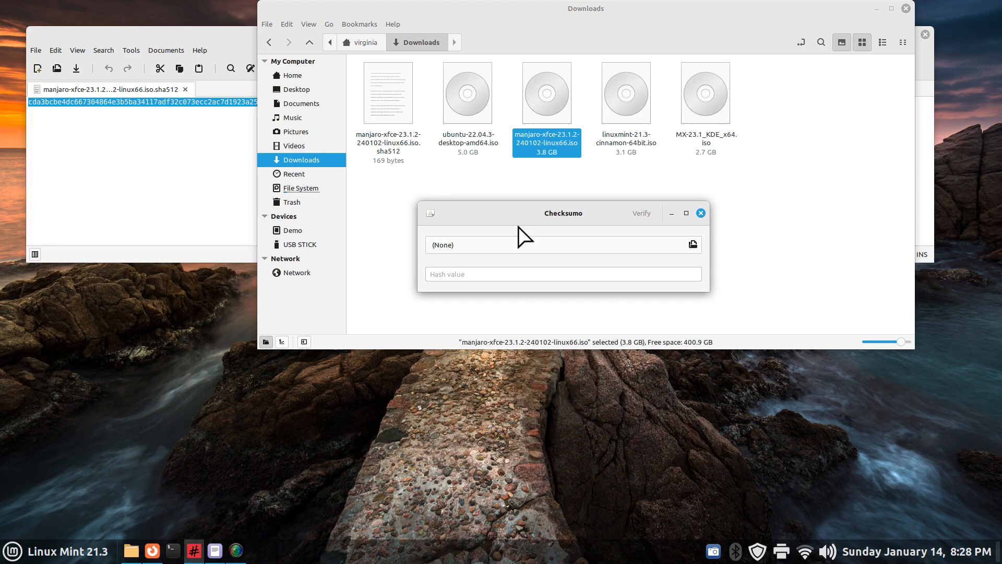
left_click(430, 214)
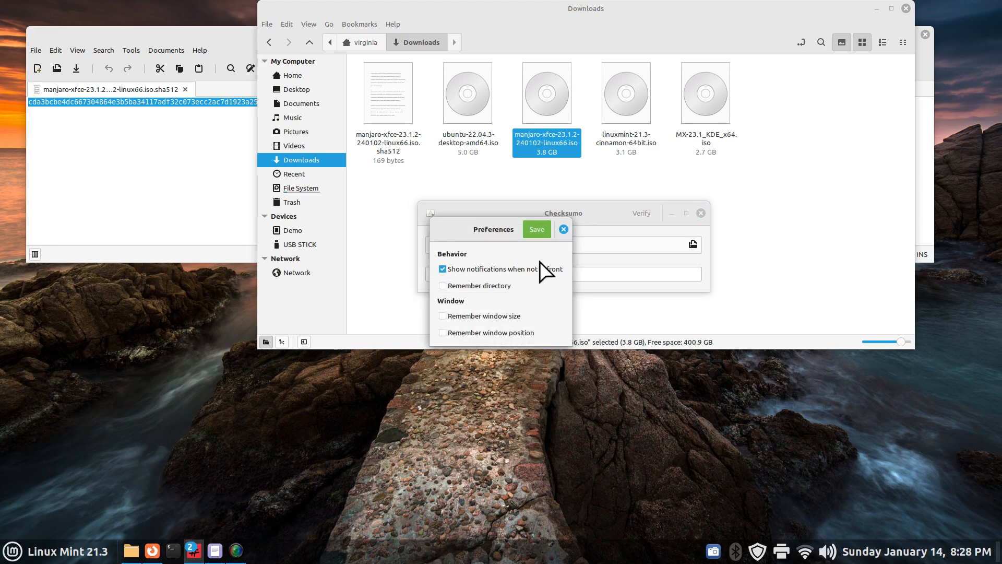
left_click(564, 229)
left_click_drag(583, 214, 550, 237)
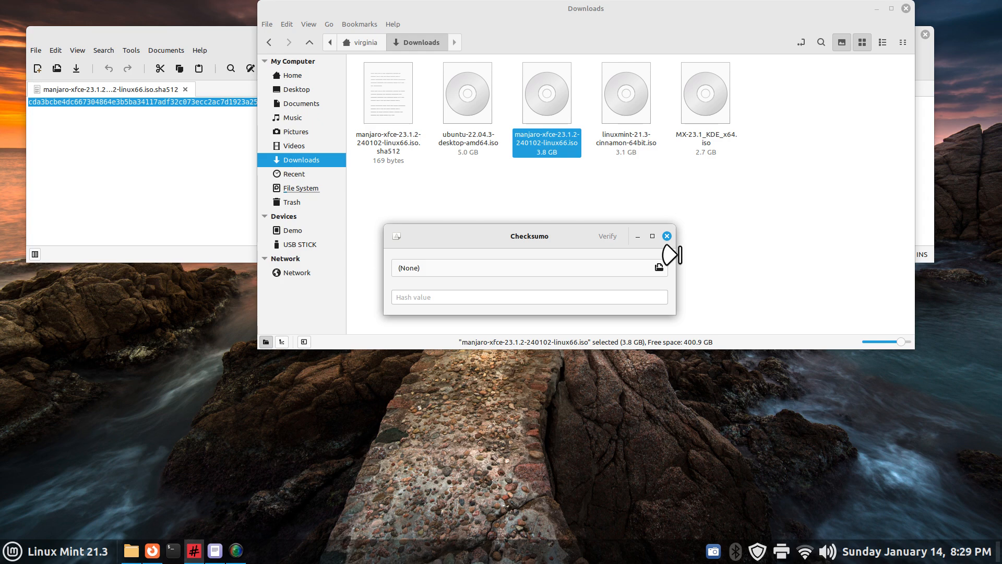
Load manjaro-xfce-23.1.2-240102-linux66.iso from Downloads as Checksumo's file to verify
left_click(659, 267)
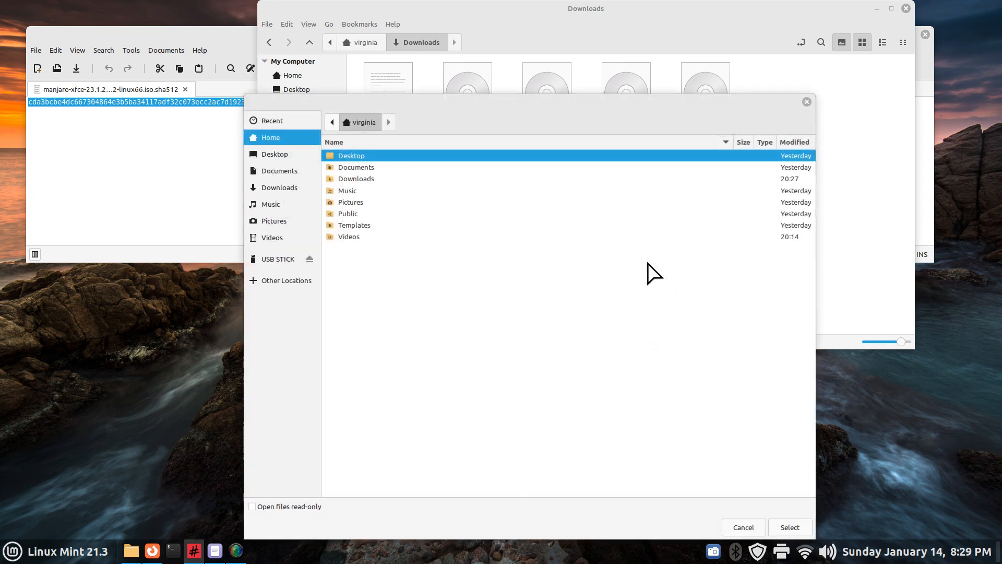
double_click(344, 179)
left_click(424, 170)
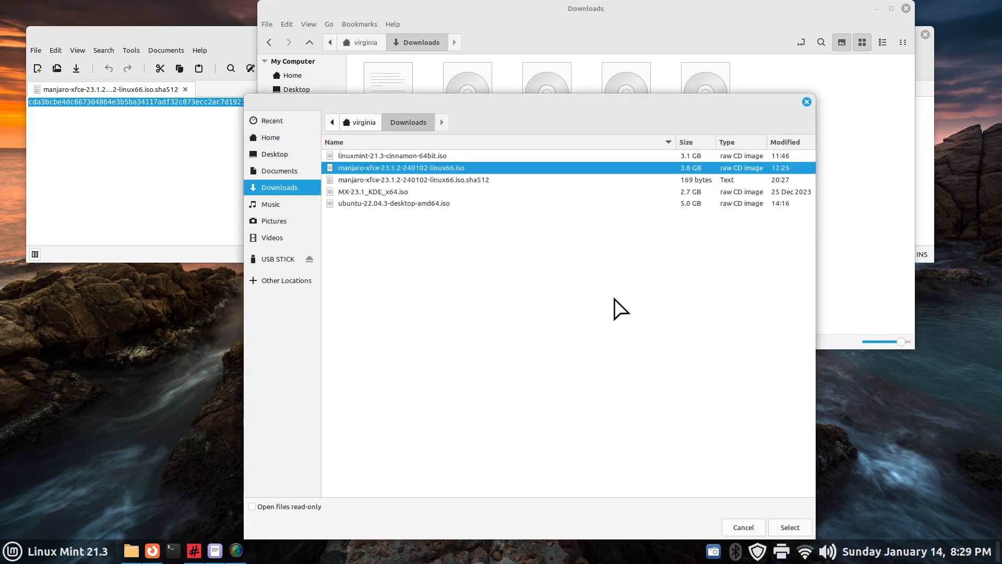
left_click(786, 525)
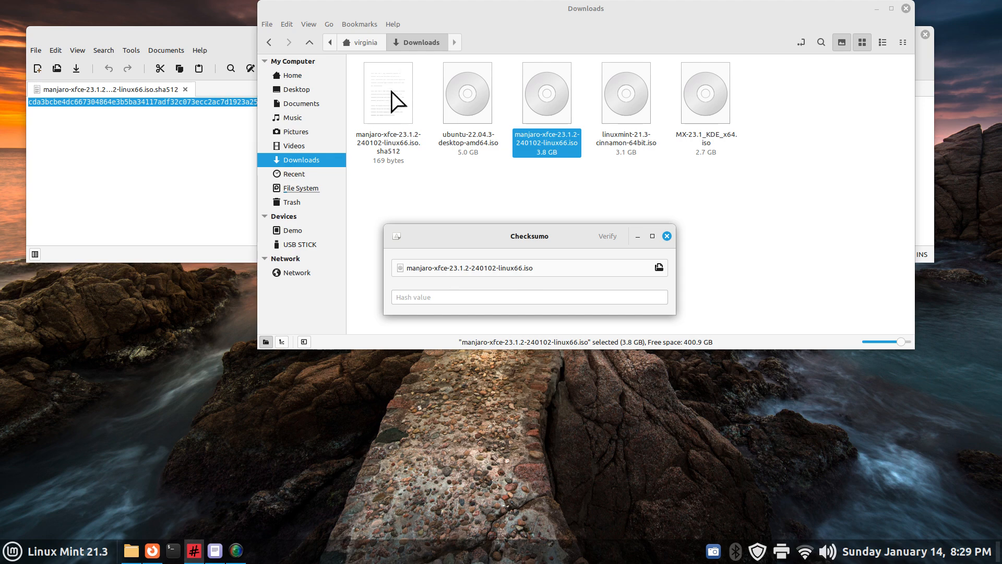
Copy the SHA-512 hash from the .sha512 file in Xed into Checksumo's Hash value field, then minimise Xed
left_click(178, 158)
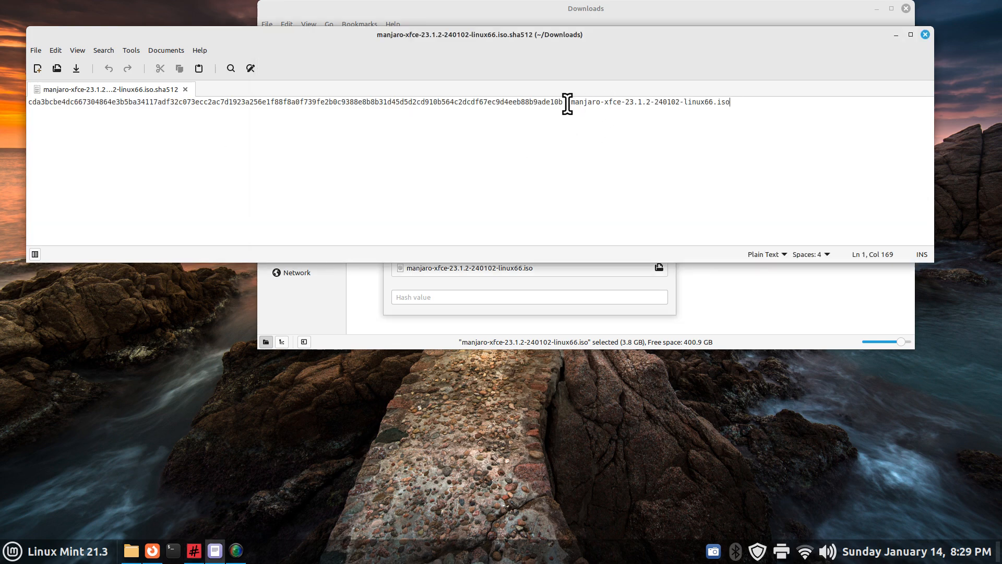
left_click_drag(563, 101, 18, 99)
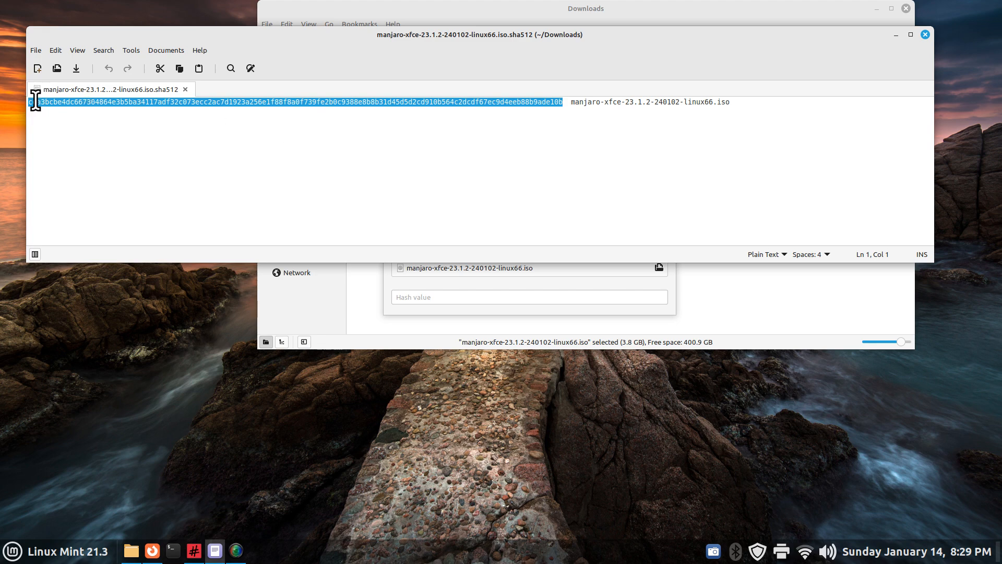
right_click(366, 103)
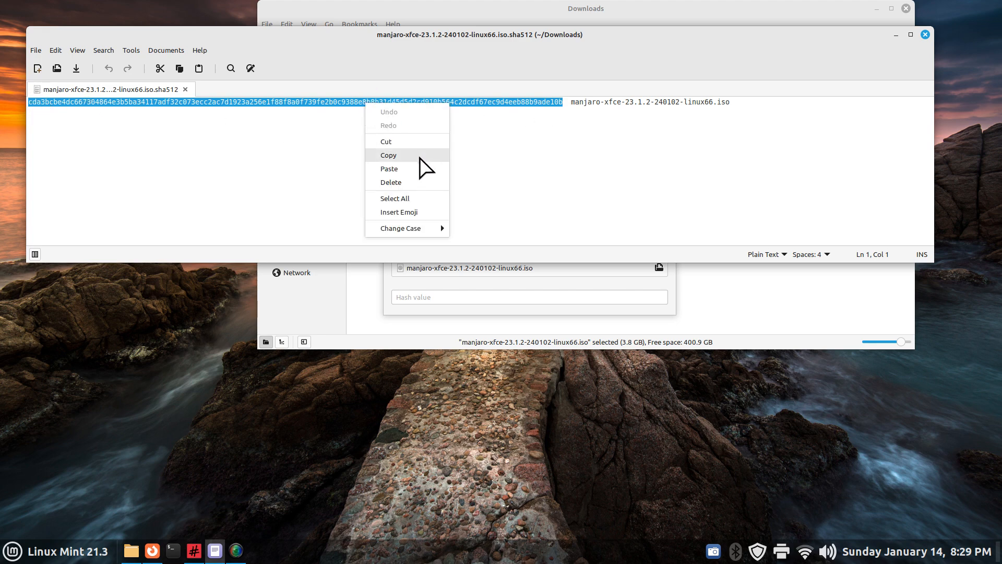
left_click(420, 155)
left_click(412, 295)
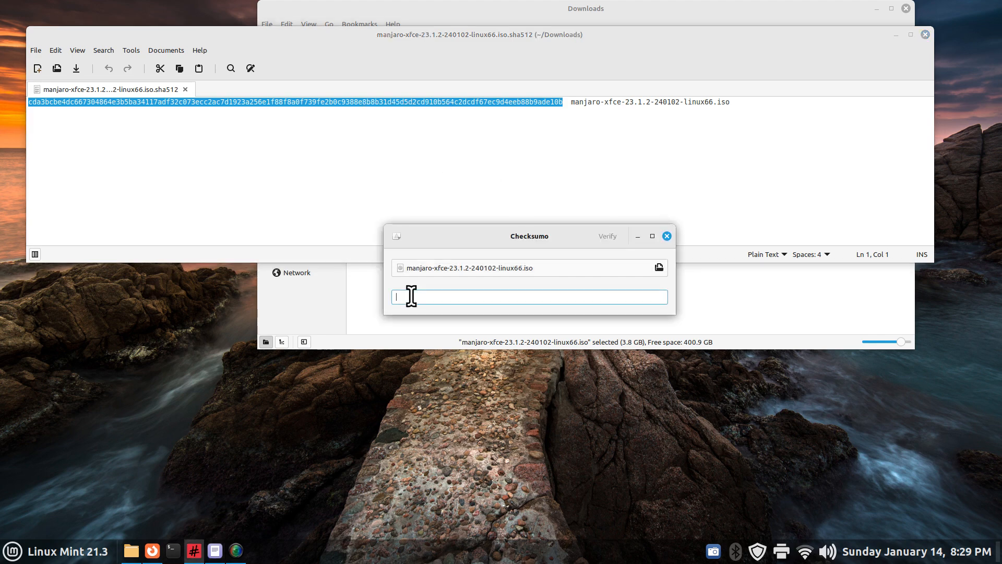
right_click(412, 297)
left_click(436, 332)
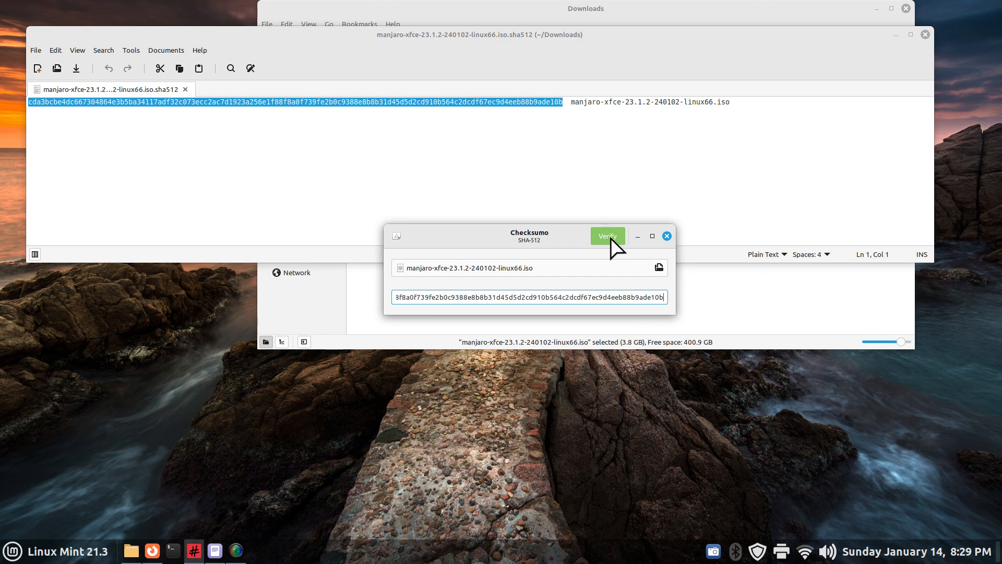
left_click(896, 34)
left_click_drag(537, 232, 518, 180)
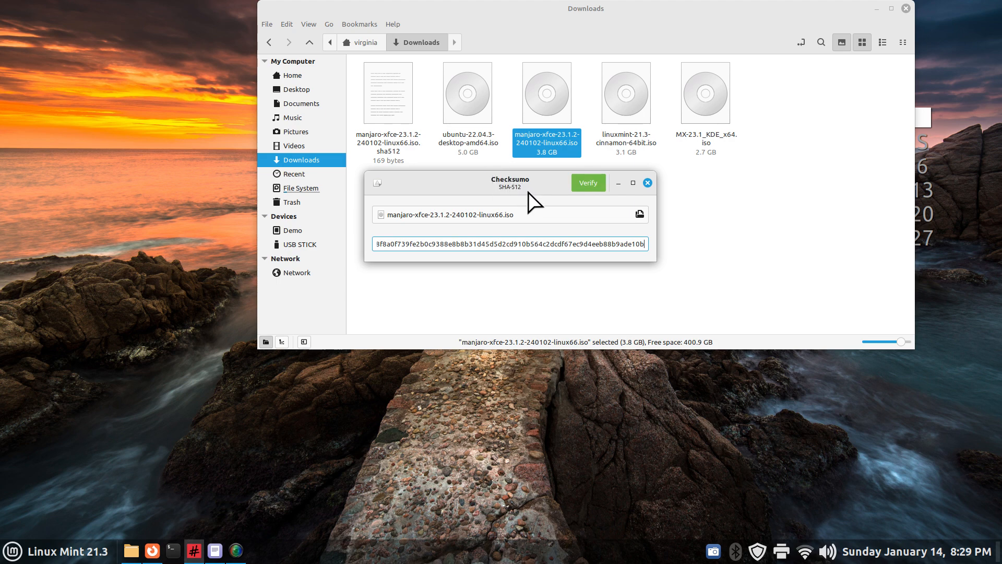
Verify the Manjaro ISO against the pasted hash, then change one hash digit to 2
left_click(589, 184)
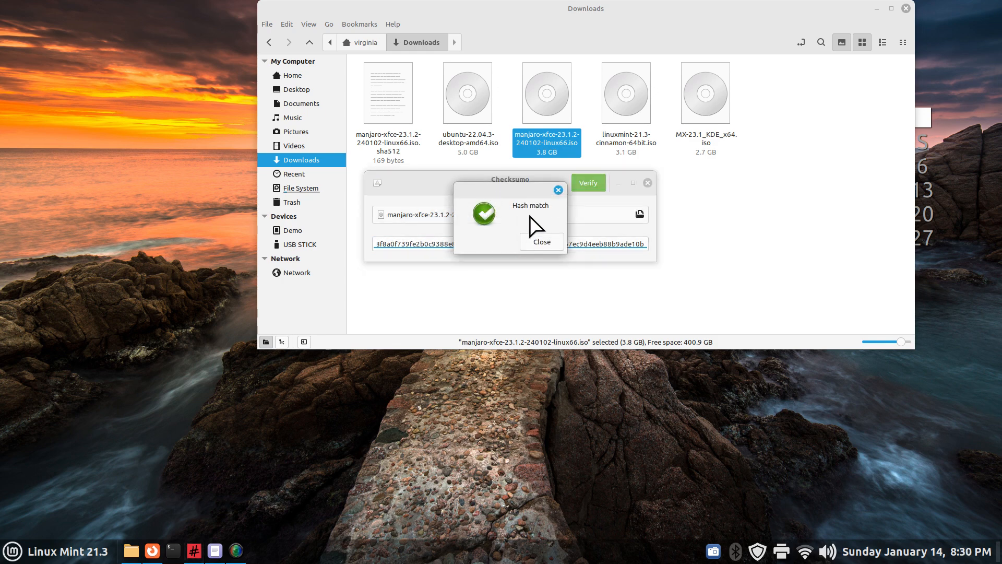
left_click(541, 243)
left_click(440, 244)
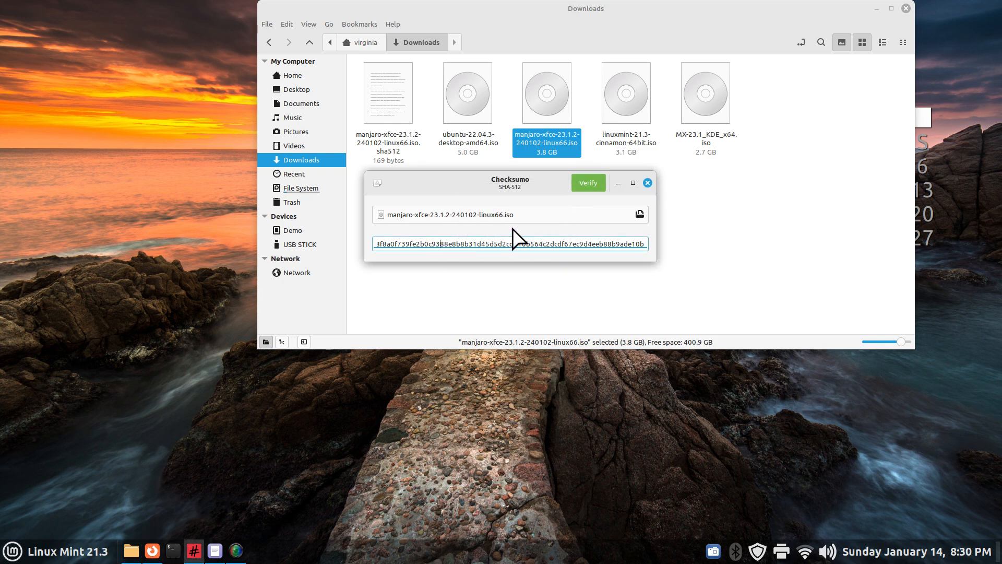
key("BackSpace")
type("2")
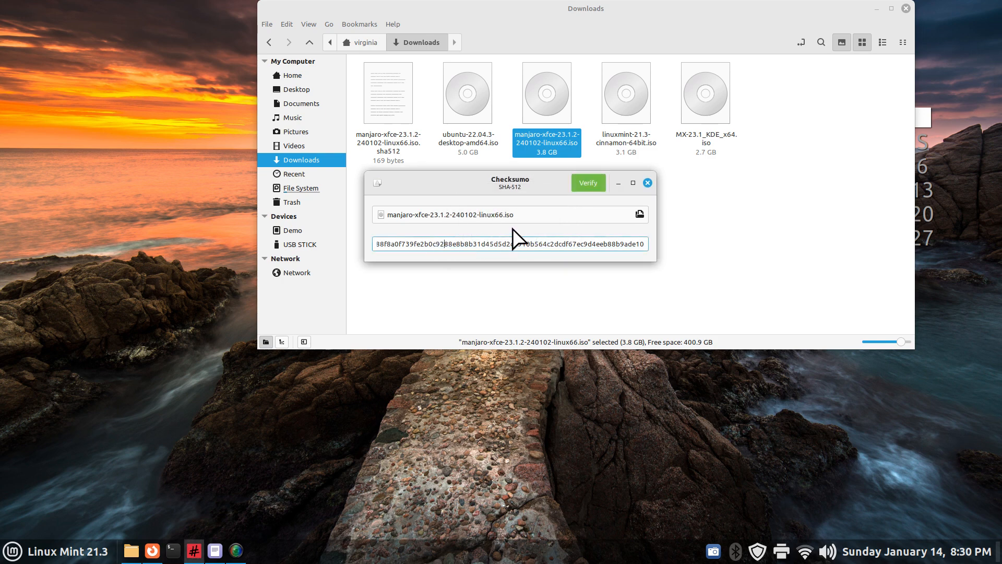
Verify against the altered hash, dismiss the mismatch result, and close Checksumo
left_click(588, 183)
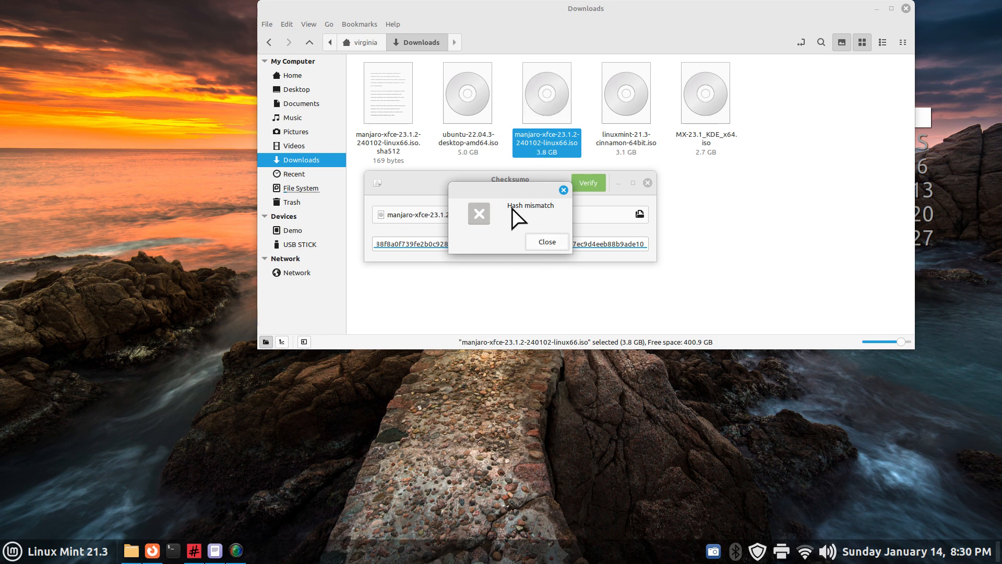
left_click(543, 243)
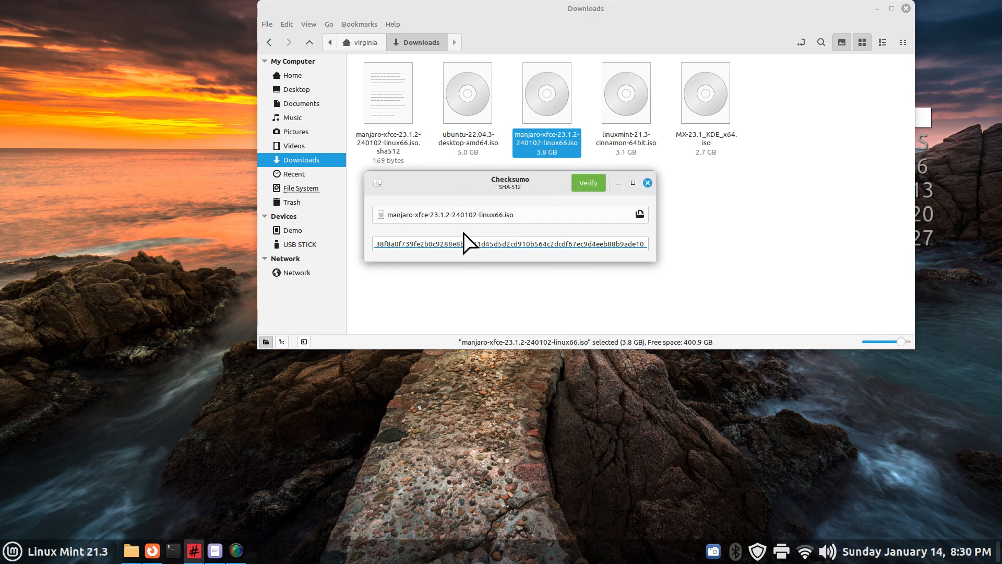
left_click_drag(506, 181, 517, 230)
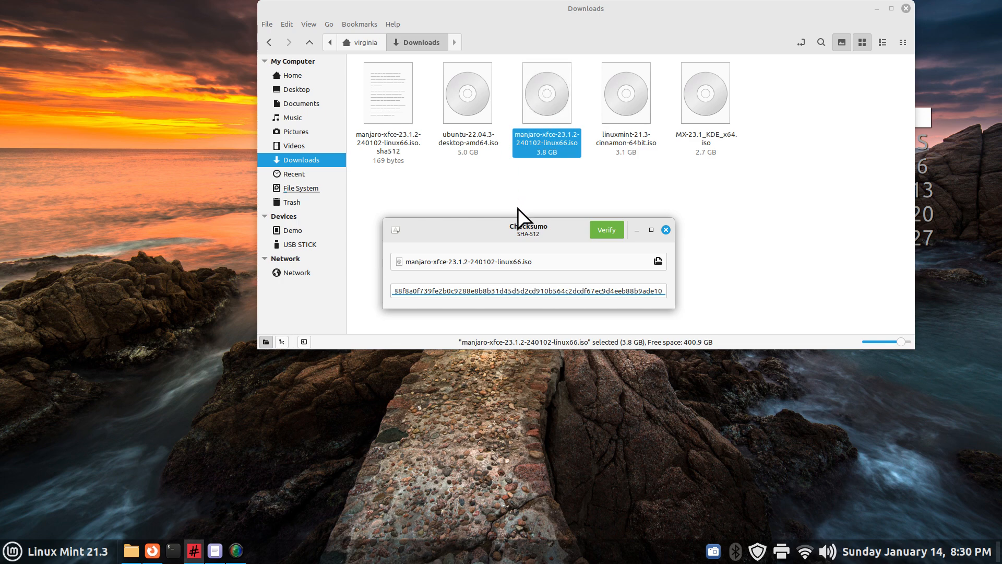
left_click(667, 231)
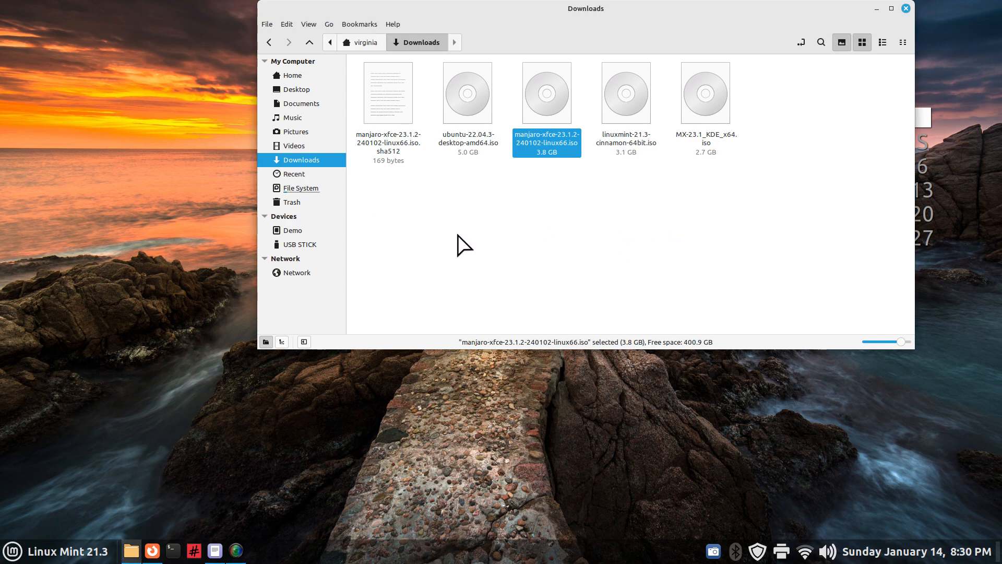
Open a terminal, enlarge its text with Ctrl++, and list the home folder with ls
left_click(174, 551)
left_click_drag(221, 36, 372, 199)
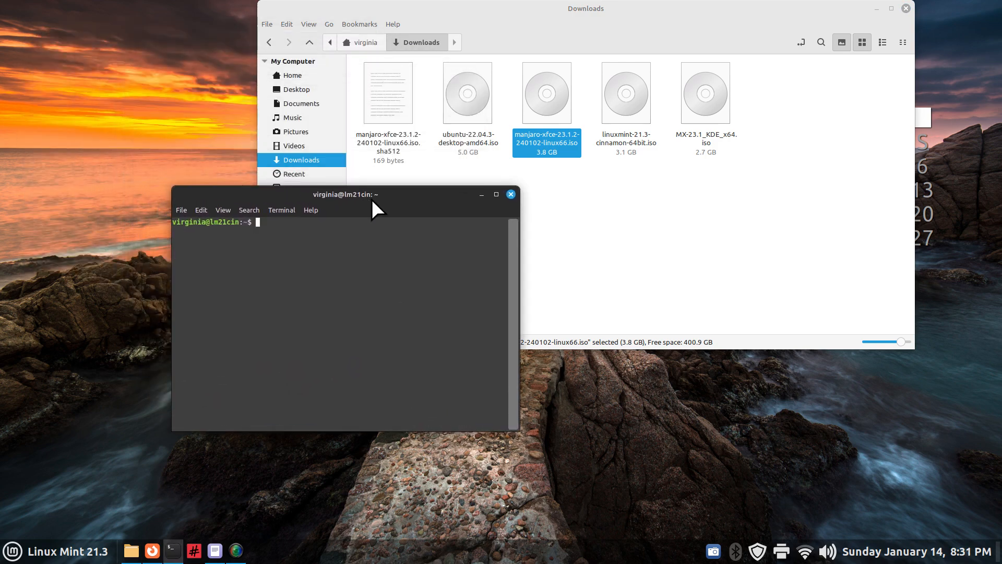
key("ctrl+plus")
key("ctrl+plus")
key("ctrl+plus")
key("ctrl+plus")
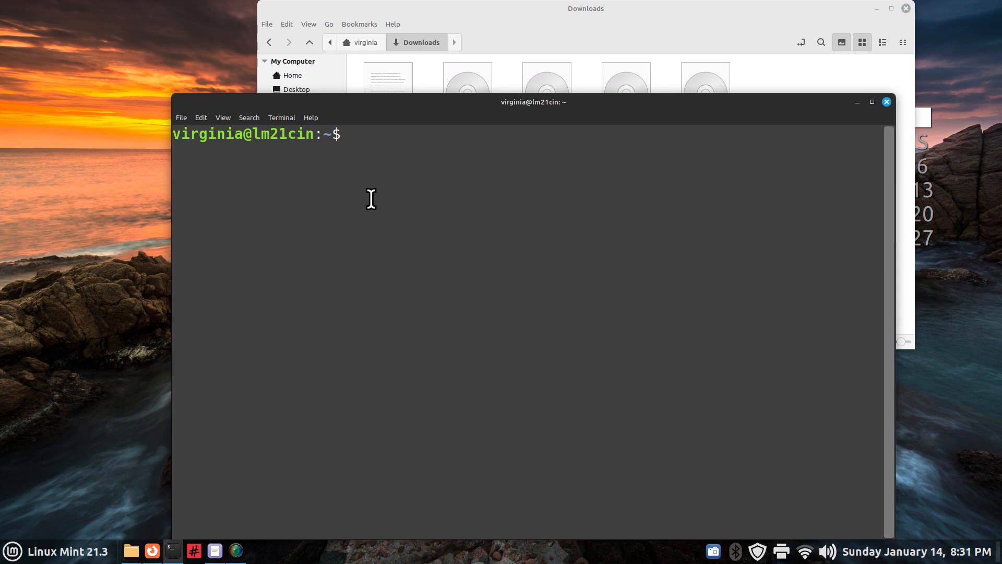
type("ls")
key("Return")
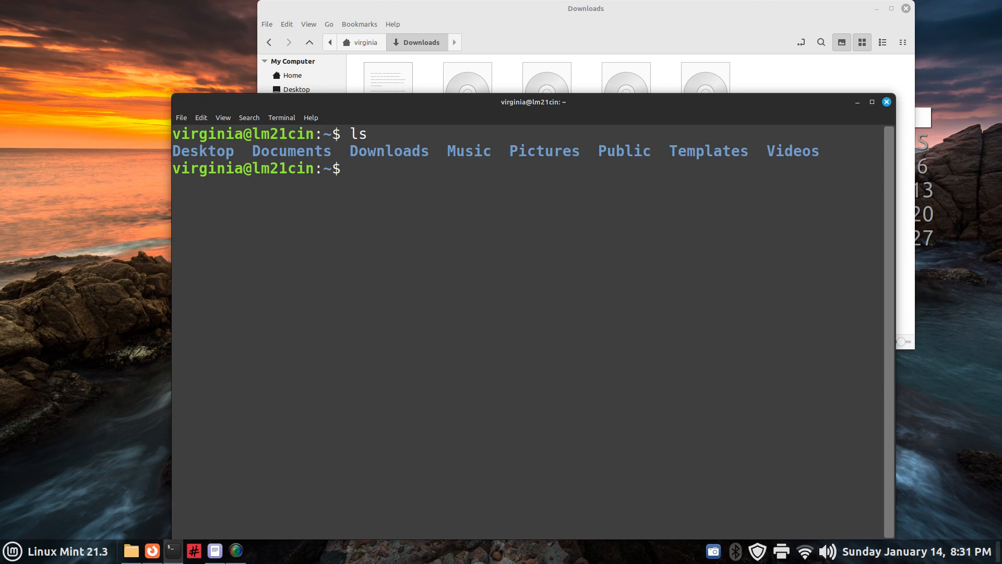
Change into Downloads/ and list its ISO and .sha512 files, resizing the terminal window
type("cd Down")
key("Tab")
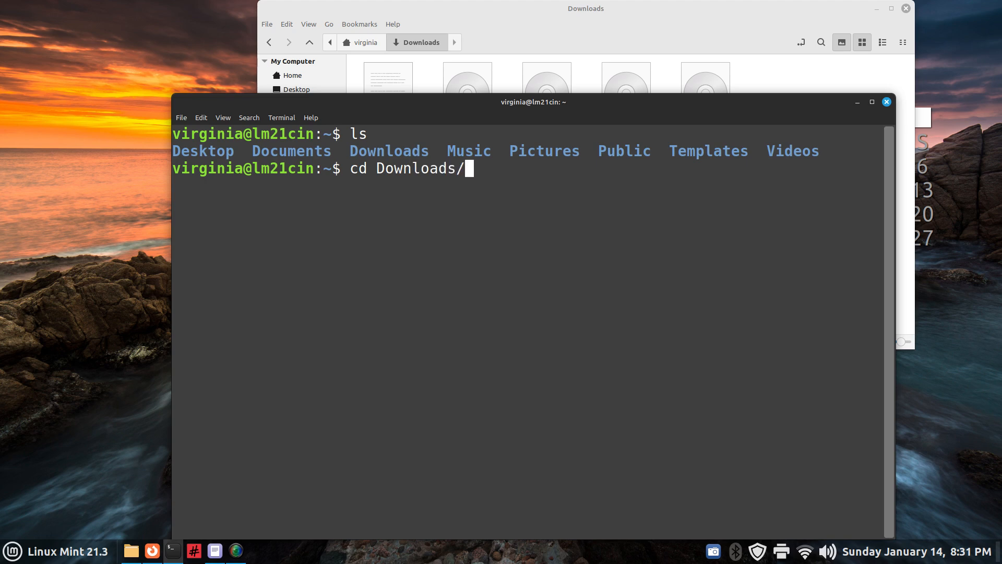
key("Return")
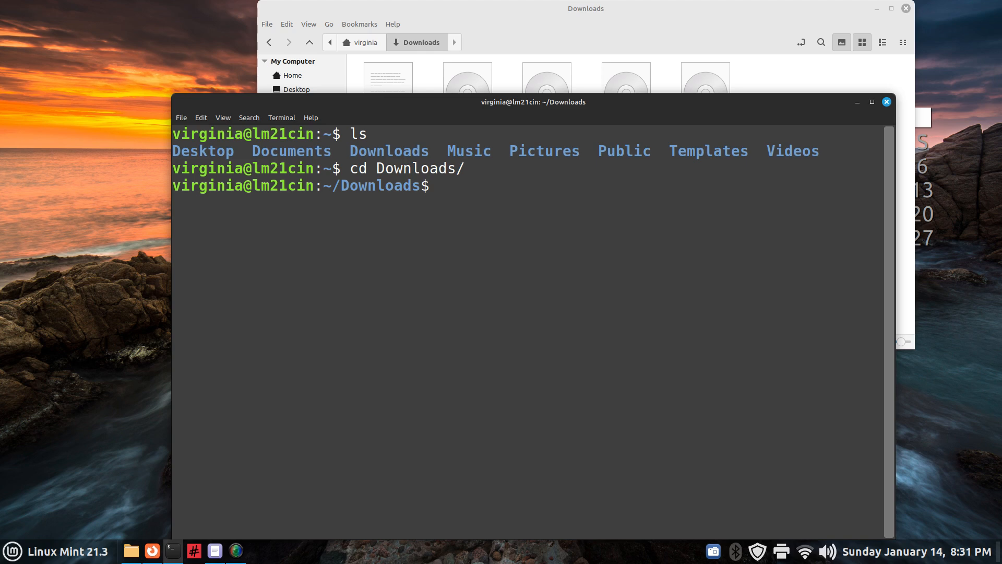
key("Return")
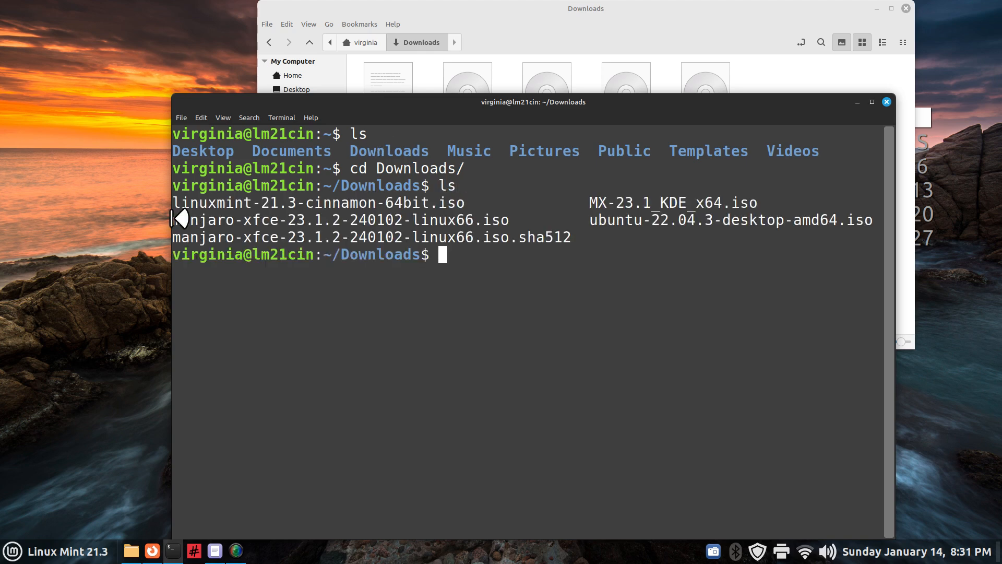
left_click_drag(510, 219, 173, 221)
left_click_drag(424, 96, 447, 182)
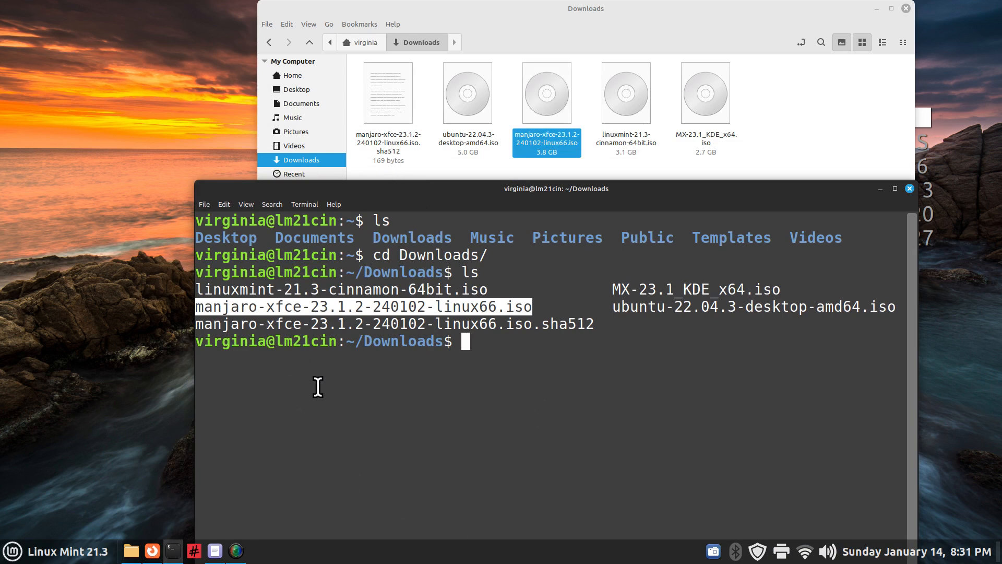
left_click(463, 342)
left_click_drag(497, 197, 400, 134)
left_click_drag(818, 370, 929, 373)
Run sha512sum -b manjaro-xfce-23.1.2-240102-linux66.iso and read the computed hash
key("Up")
key("Up")
key("Up")
key("Up")
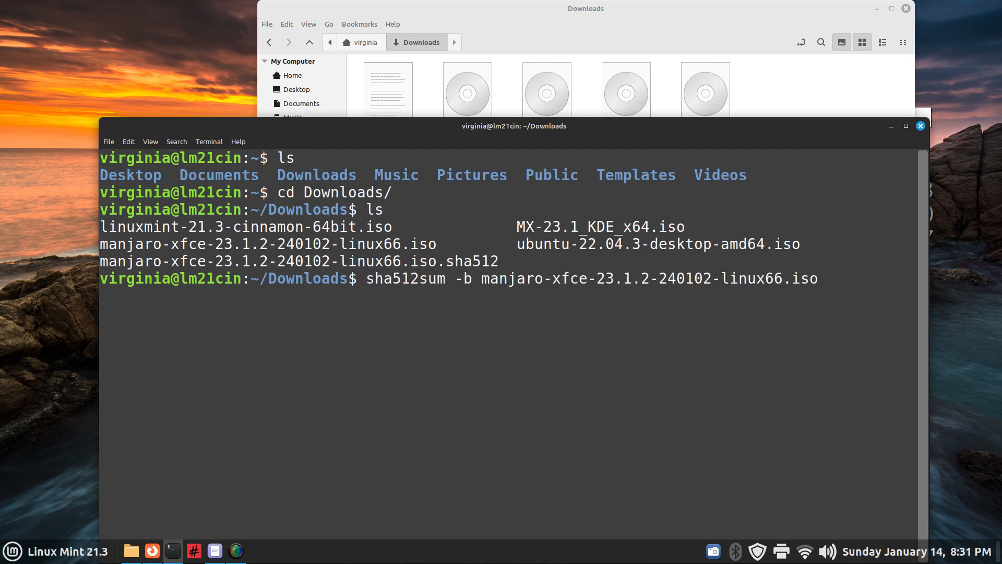
left_click_drag(366, 282, 472, 280)
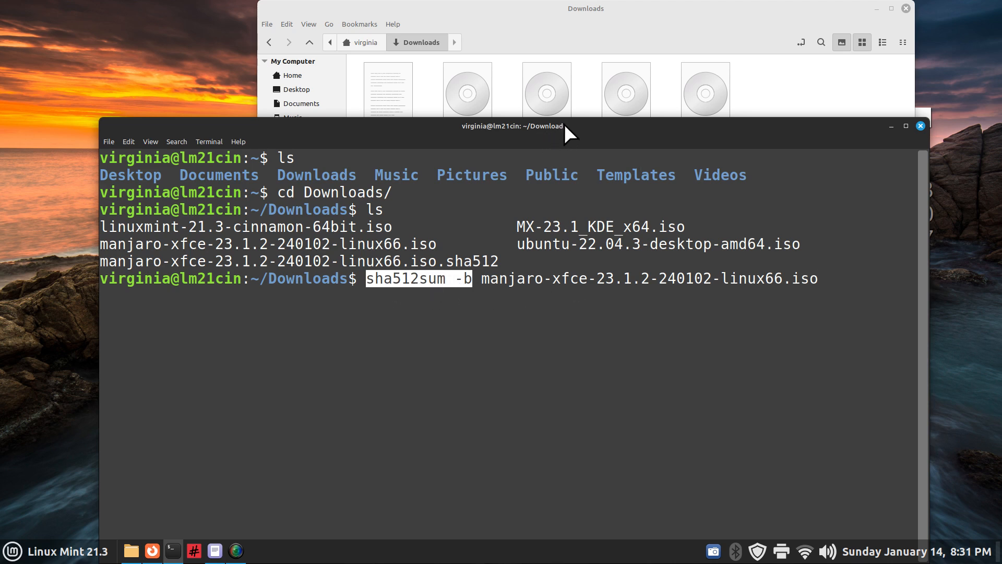
left_click_drag(565, 130, 553, 185)
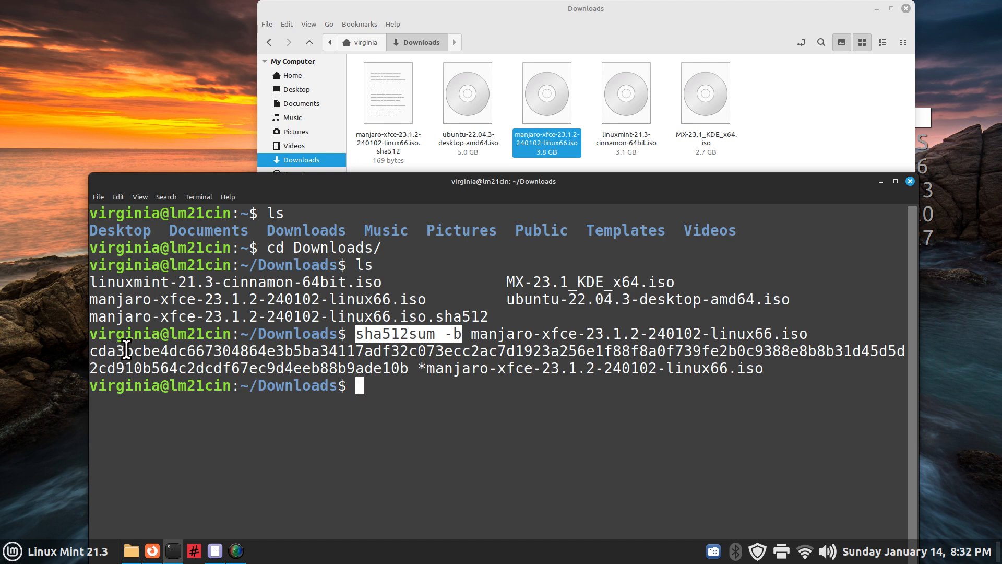
left_click_drag(126, 351, 89, 352)
Open the manjaro .sha512 file in Xed and adjust the text zoom to view the published hash
double_click(389, 101)
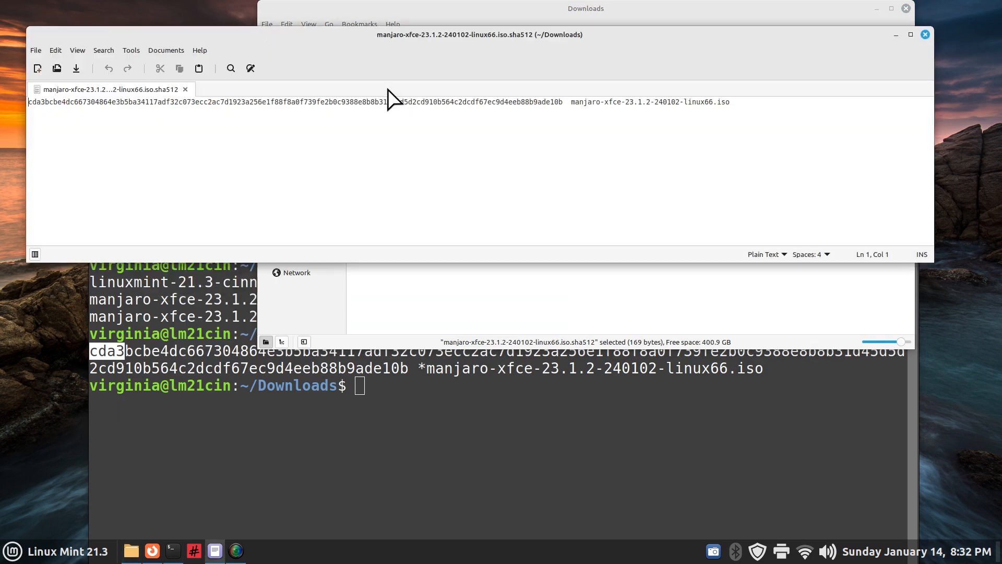
key("ctrl+plus")
key("ctrl+plus")
key("ctrl+plus")
key("ctrl+plus")
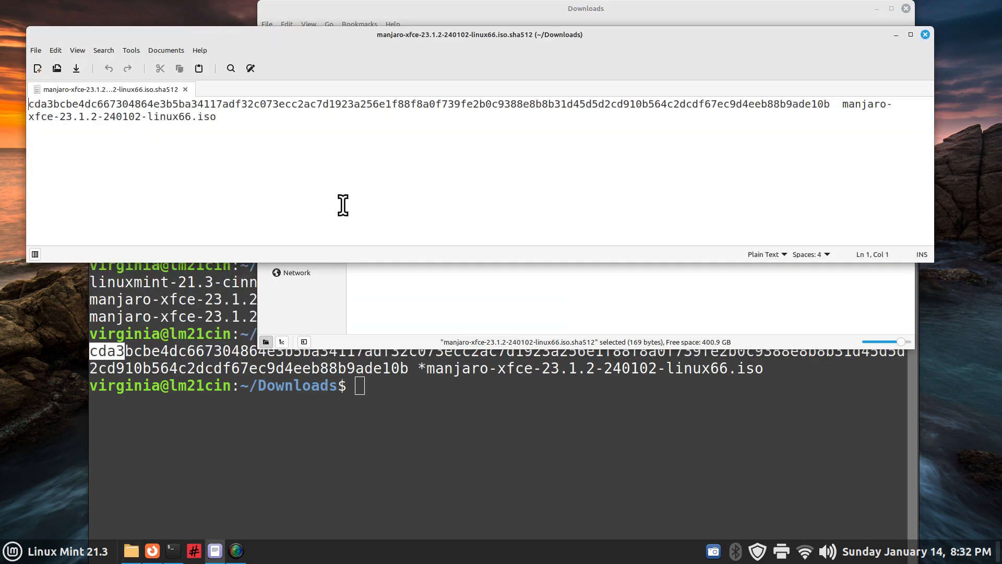
key("ctrl+plus")
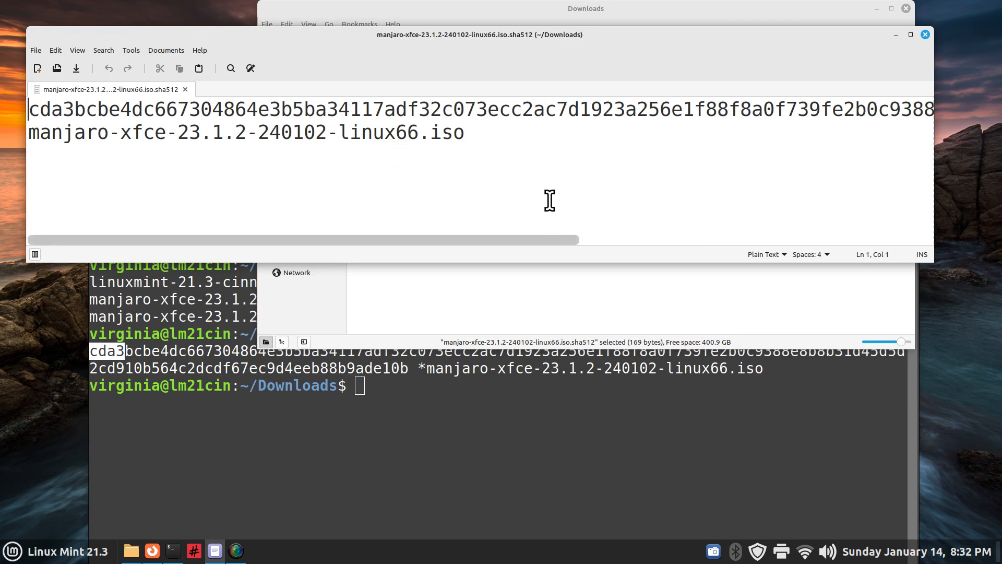
key("ctrl+minus")
key("ctrl+minus")
key("ctrl+minus")
key("ctrl+minus")
key("ctrl+minus")
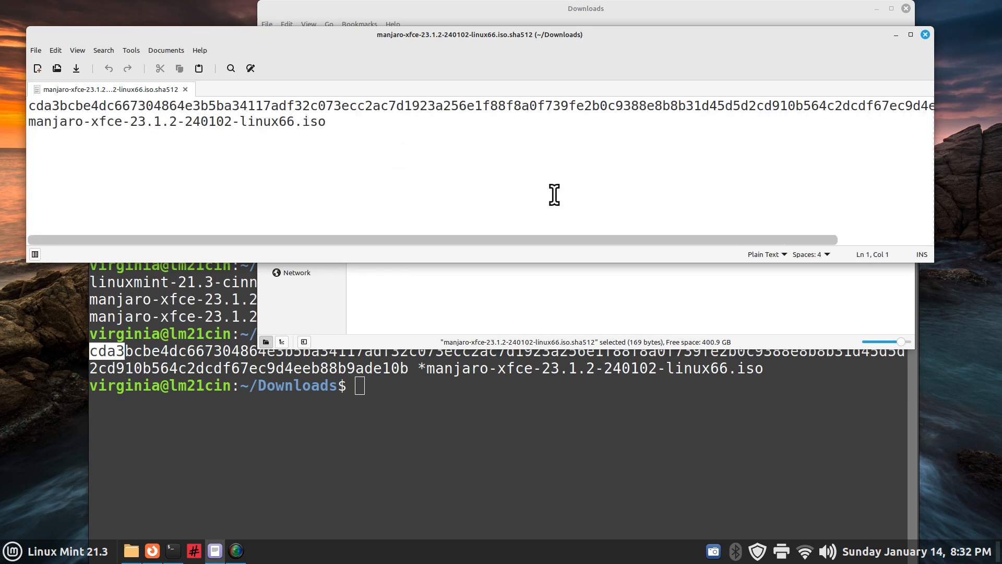
key("ctrl+minus")
Select the published hash's last characters and match them against the terminal's computed ending de10b
left_click_drag(770, 103, 735, 103)
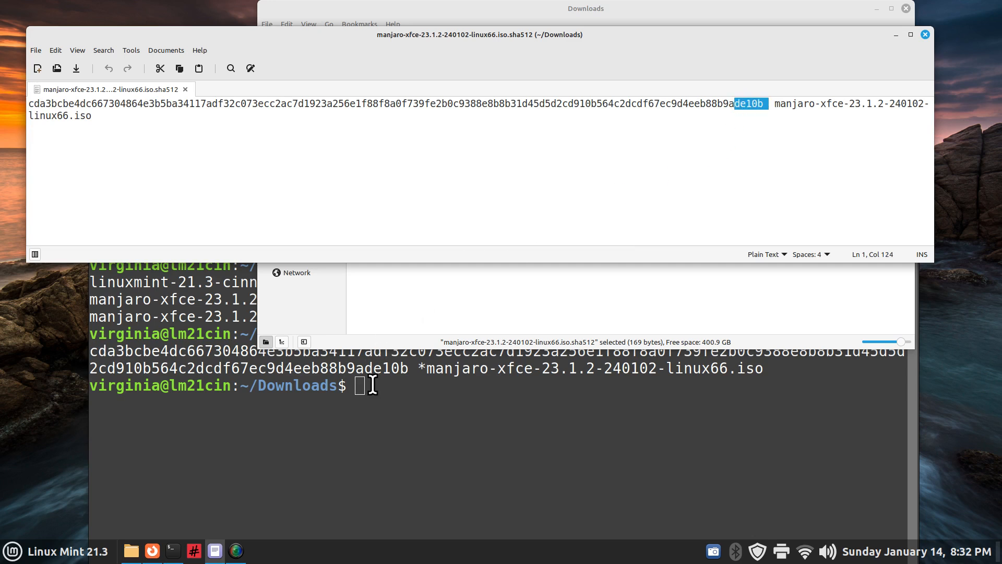
left_click(433, 374)
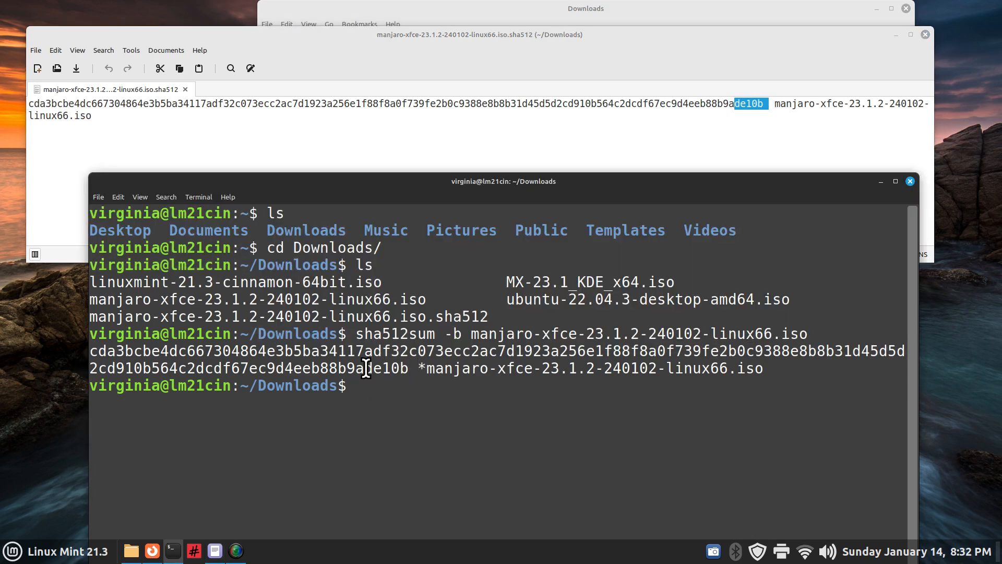
left_click_drag(369, 369, 409, 368)
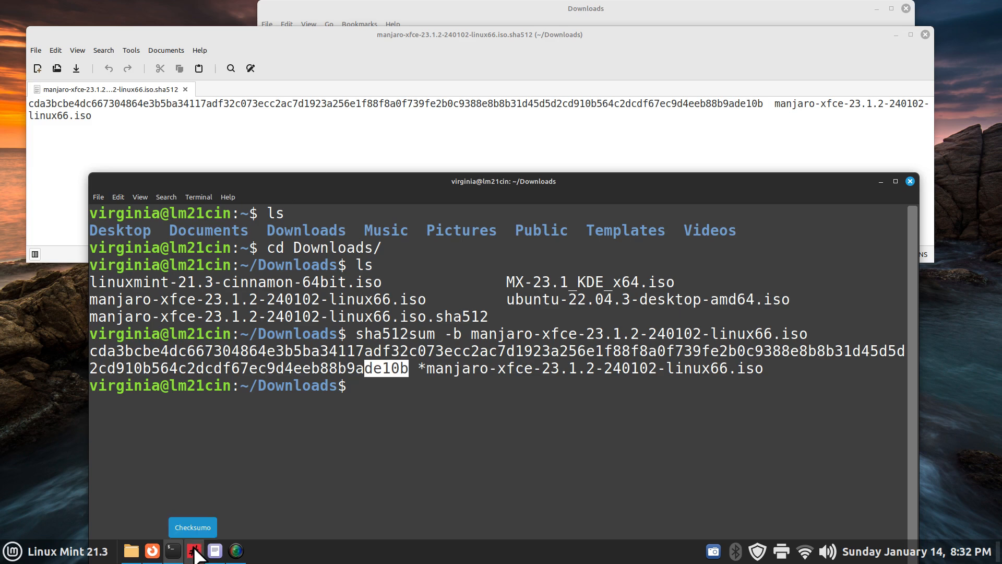
Close the terminal and Xed, then view Checksumo's installed page in Software Manager via a 'checks' search
left_click(910, 181)
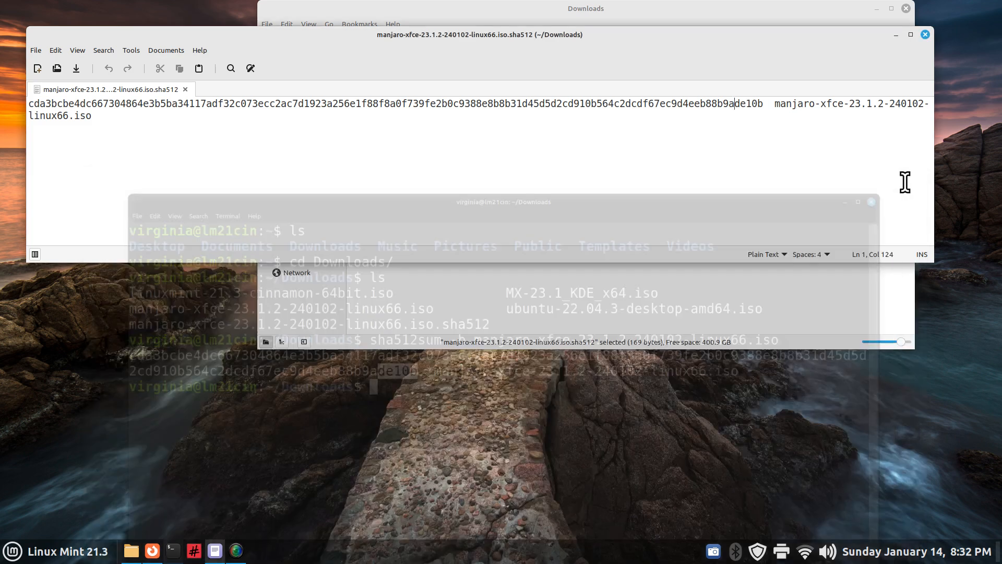
left_click(925, 35)
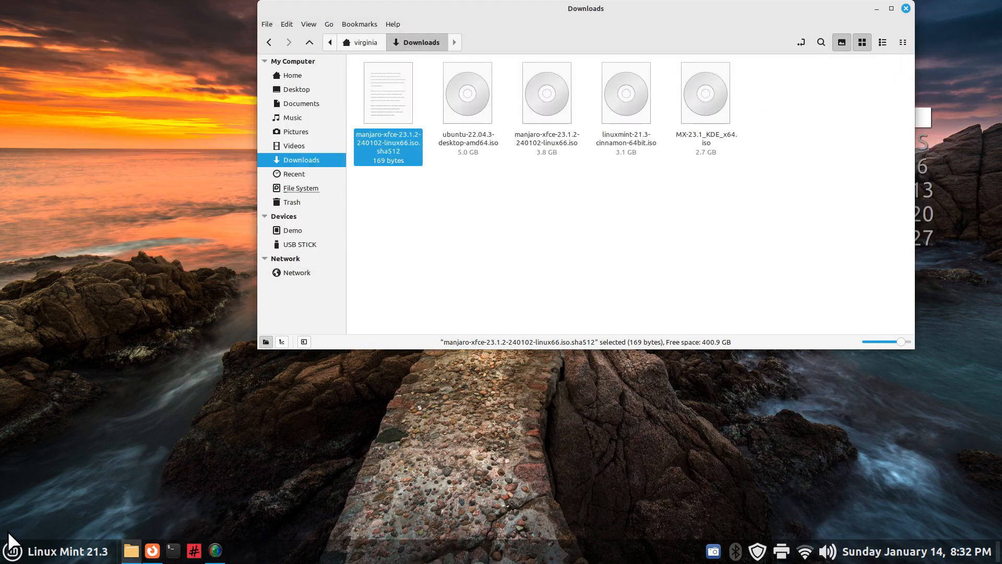
left_click(13, 551)
left_click(27, 104)
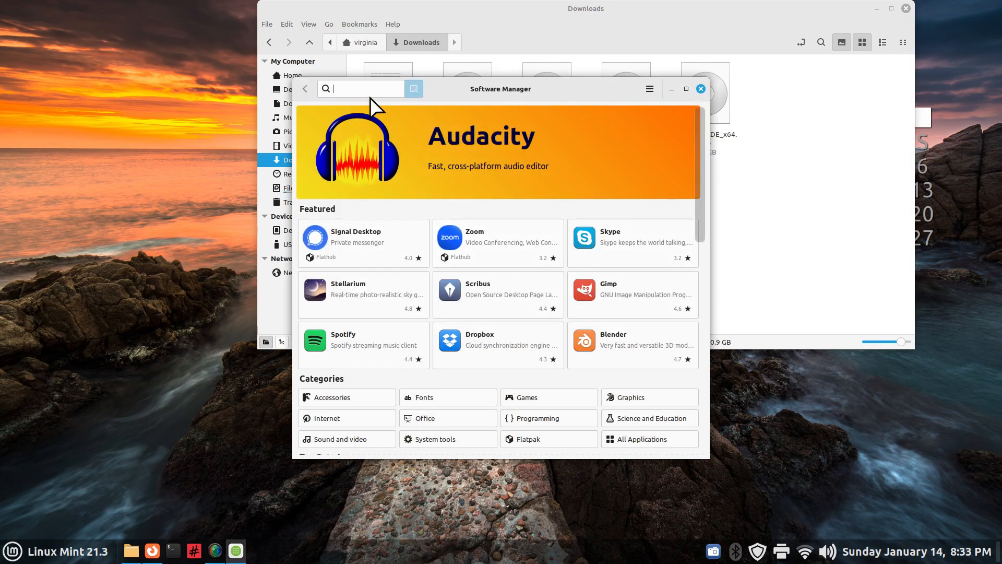
type("checks")
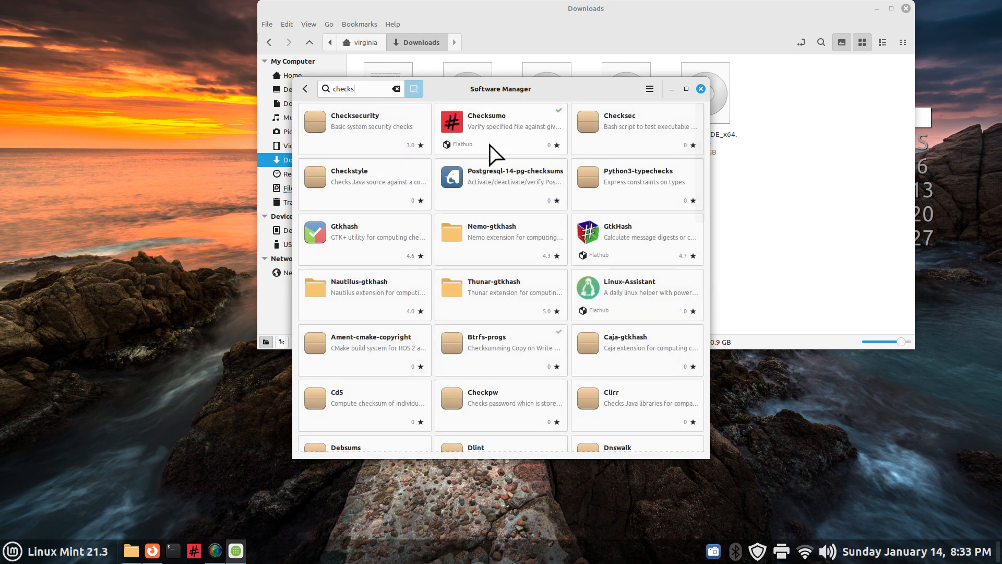
left_click(509, 126)
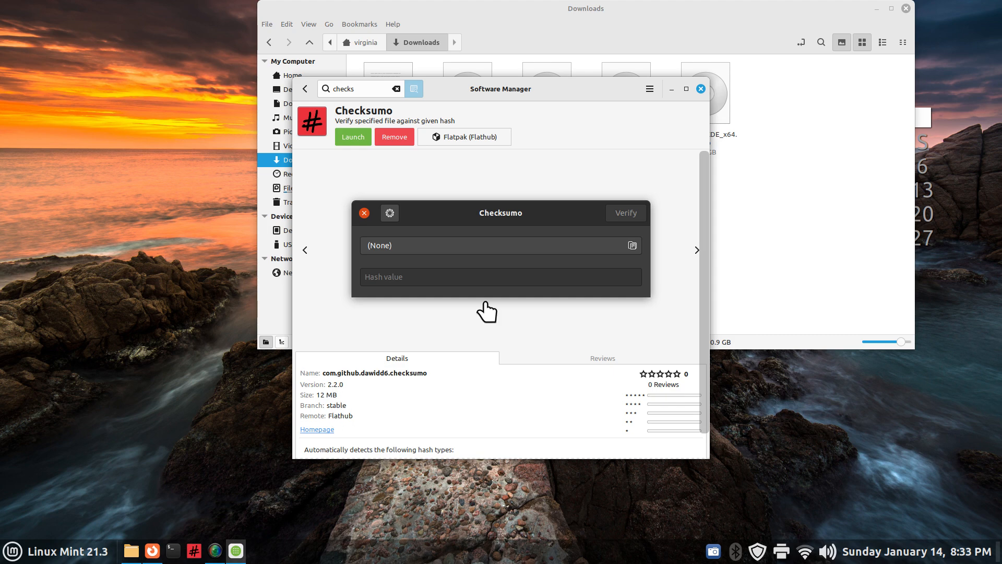
left_click(700, 89)
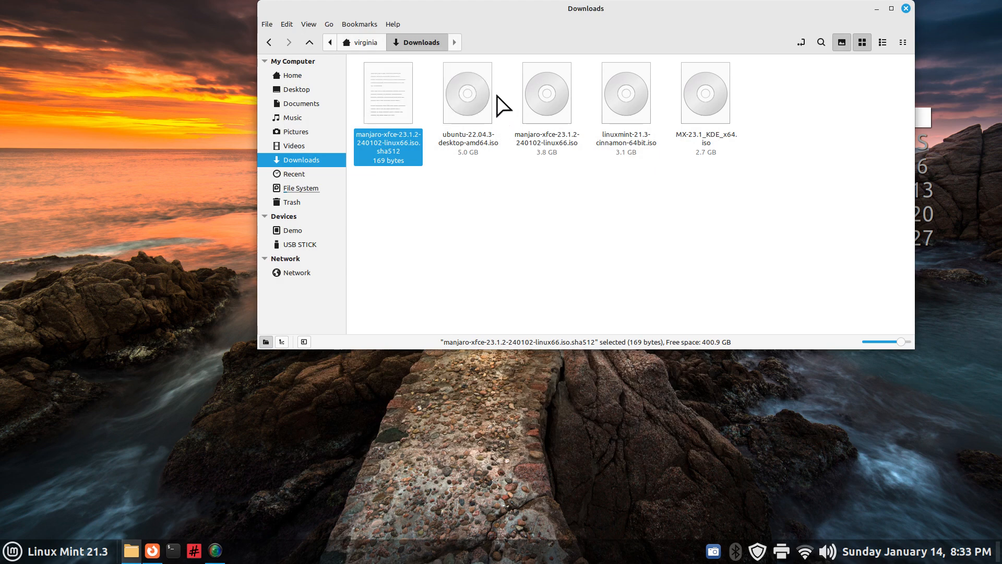
Disable Verify md5sum and Verify sha256sum in Nemo's Plugins, then review the manjaro ISO's actions
right_click(471, 103)
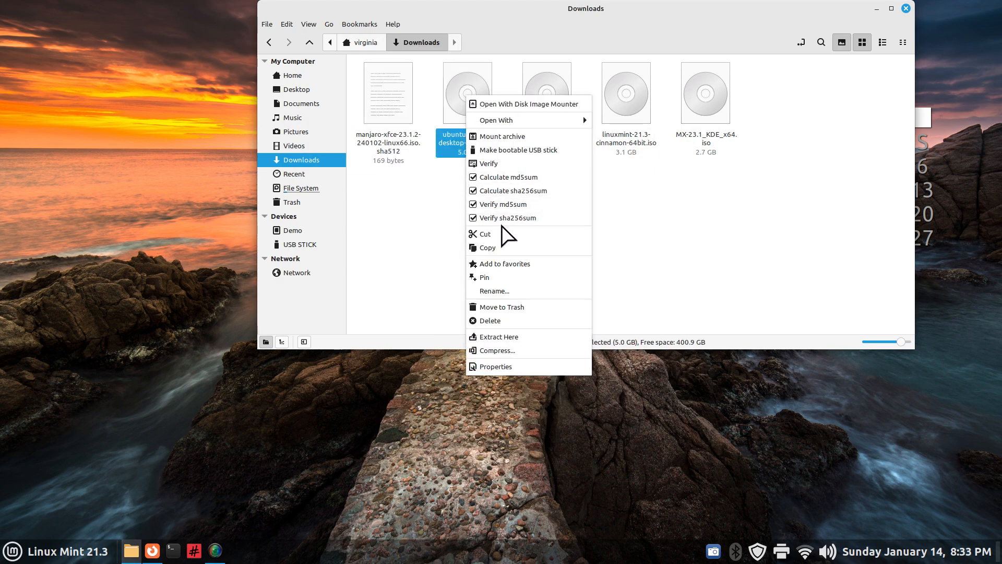
left_click(426, 237)
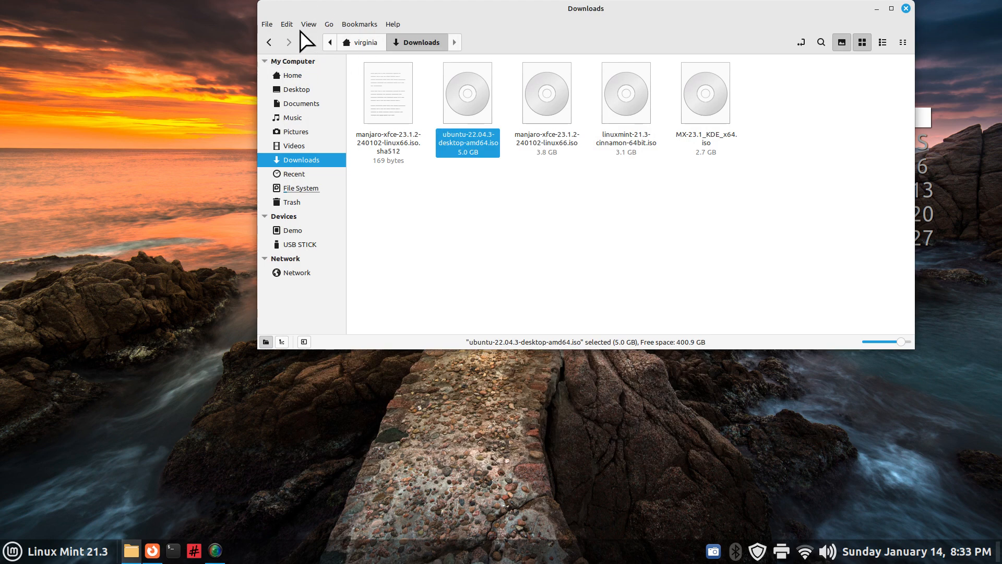
left_click(287, 24)
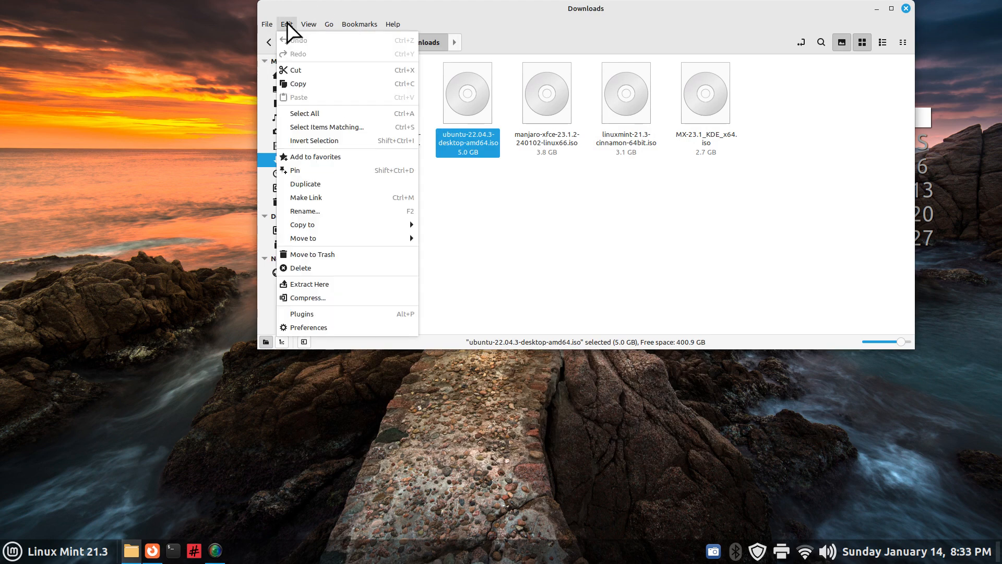
left_click(314, 315)
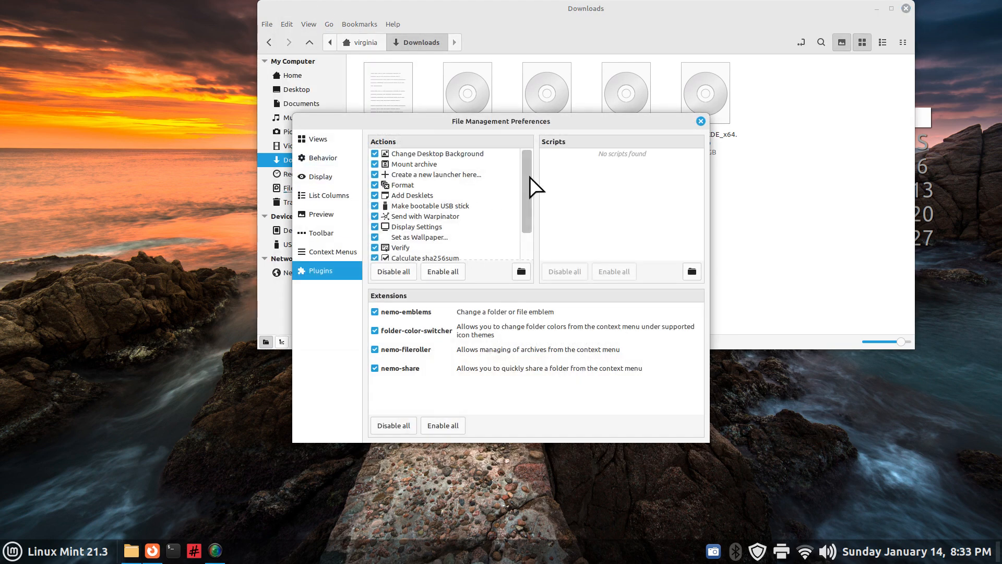
scroll(530, 177, "down", 3)
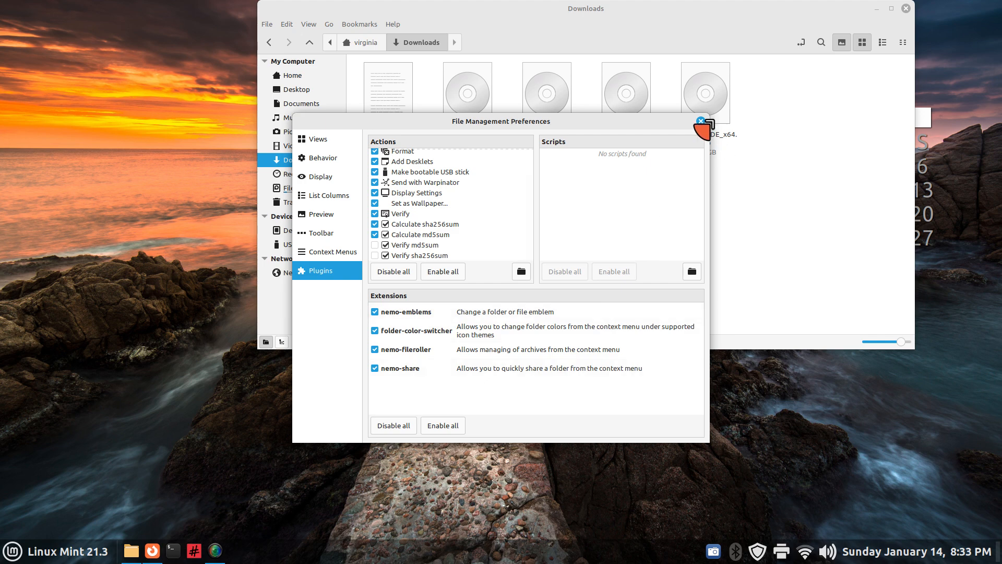
left_click(702, 121)
right_click(545, 95)
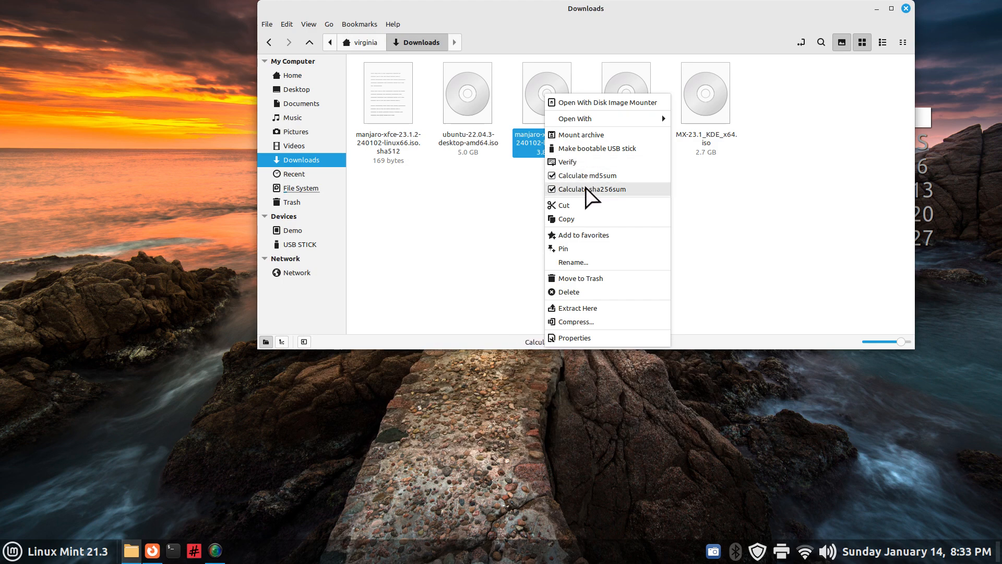
Re-enable the Verify md5sum and Verify sha256sum actions in System Settings' Actions
left_click(457, 295)
right_click(409, 556)
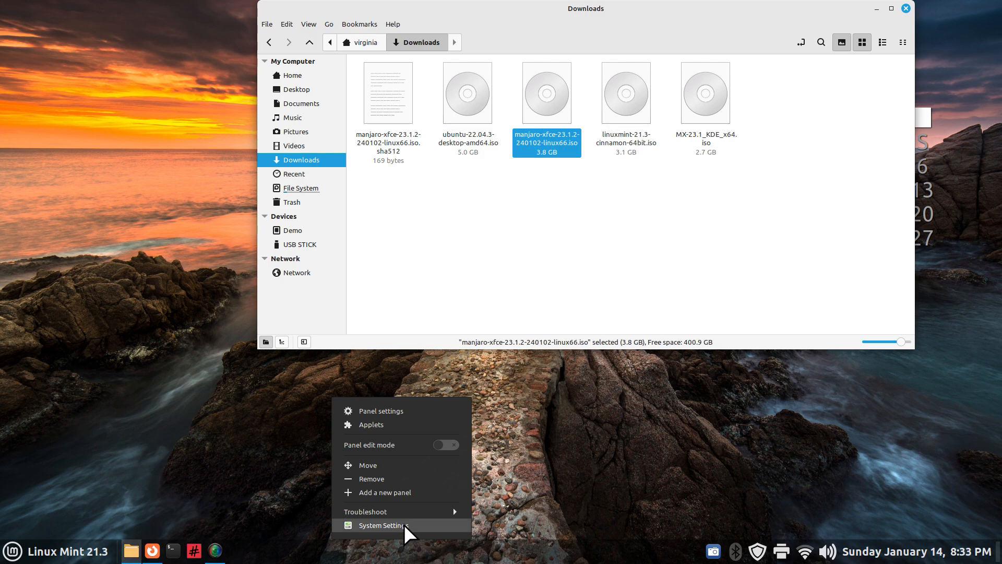
left_click(386, 526)
left_click(458, 271)
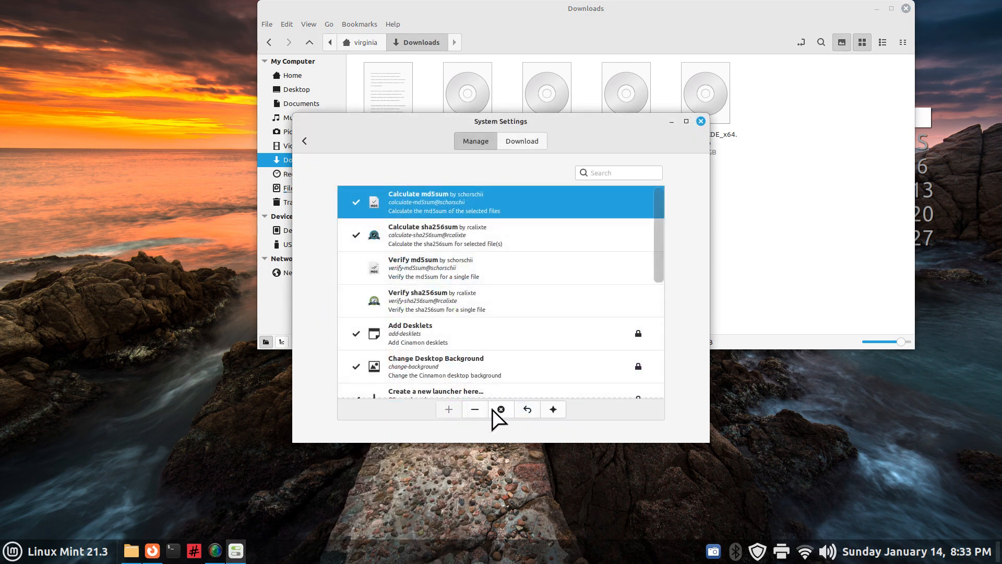
double_click(373, 277)
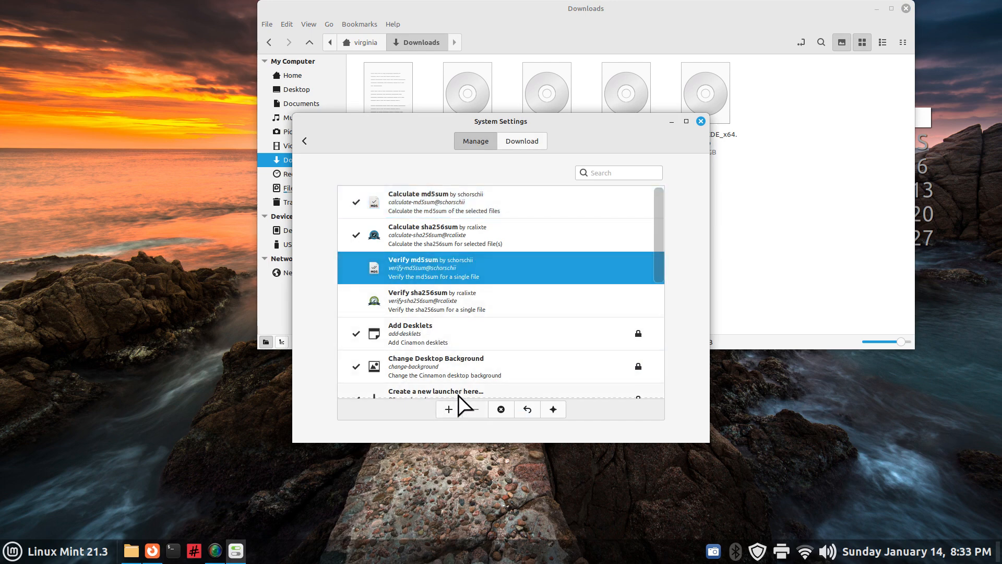
key("Down")
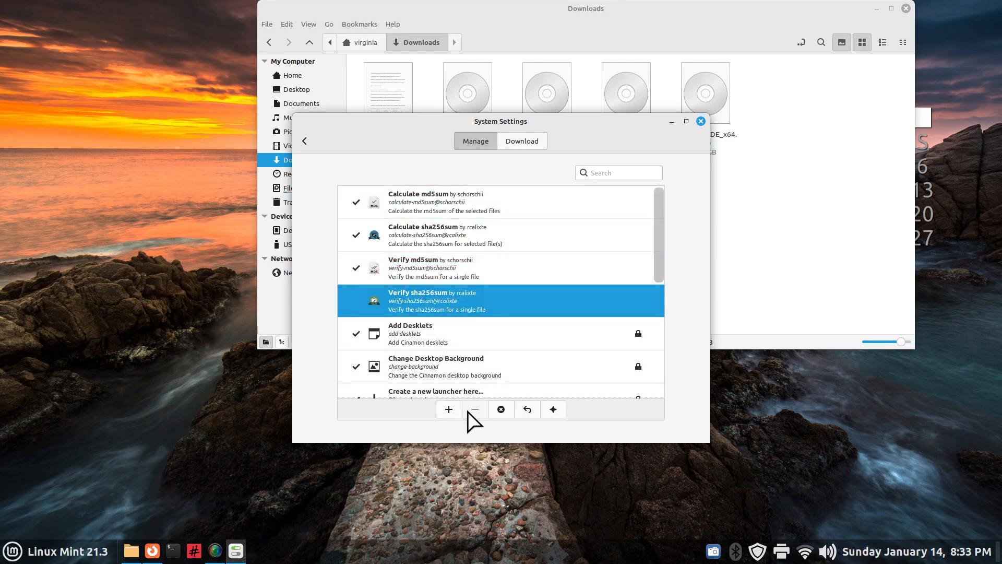
left_click(701, 121)
Confirm the manjaro ISO's actions and Nemo's Plugins list show both verify actions enabled
right_click(553, 89)
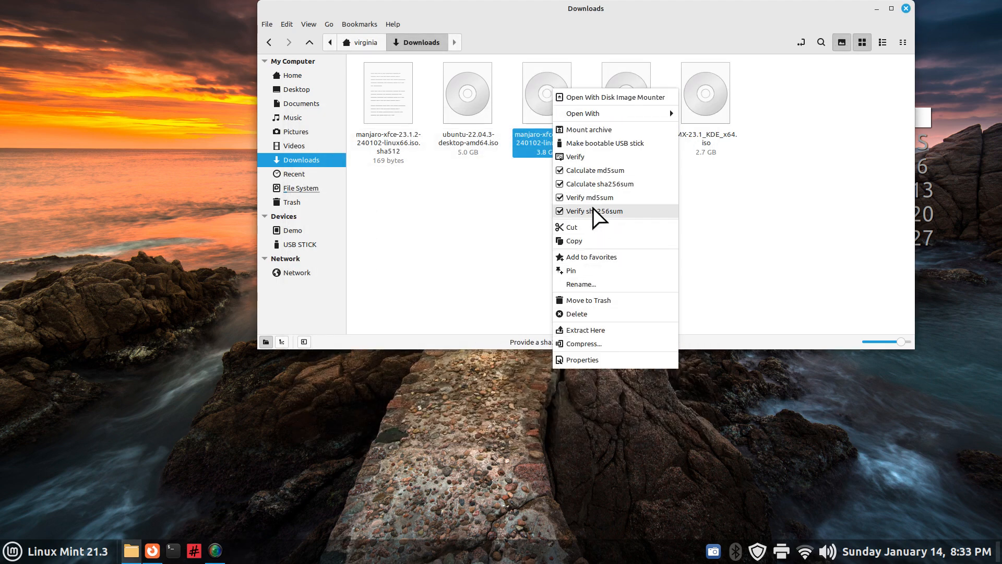
left_click(447, 190)
left_click(287, 24)
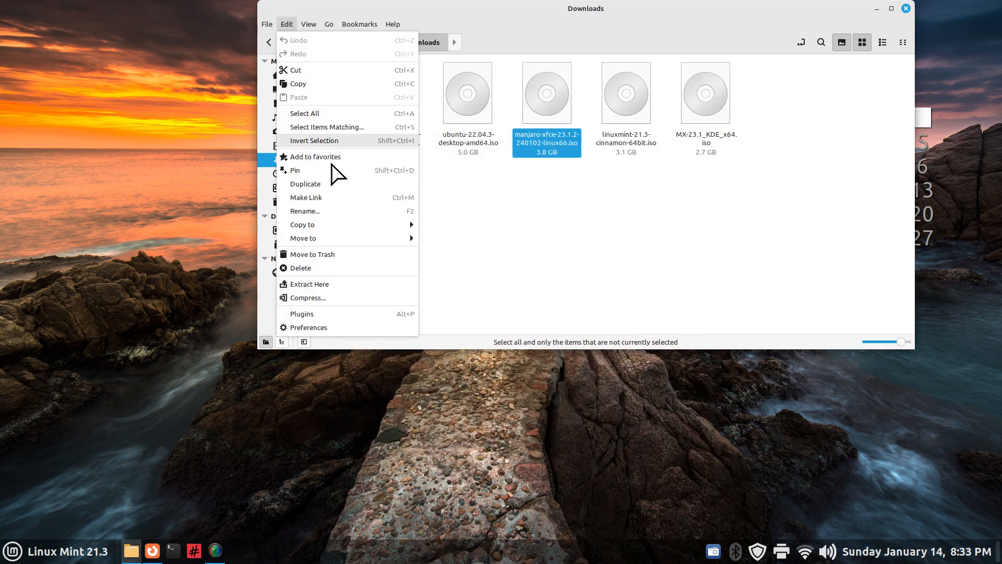
left_click(329, 314)
scroll(528, 177, "down", 2)
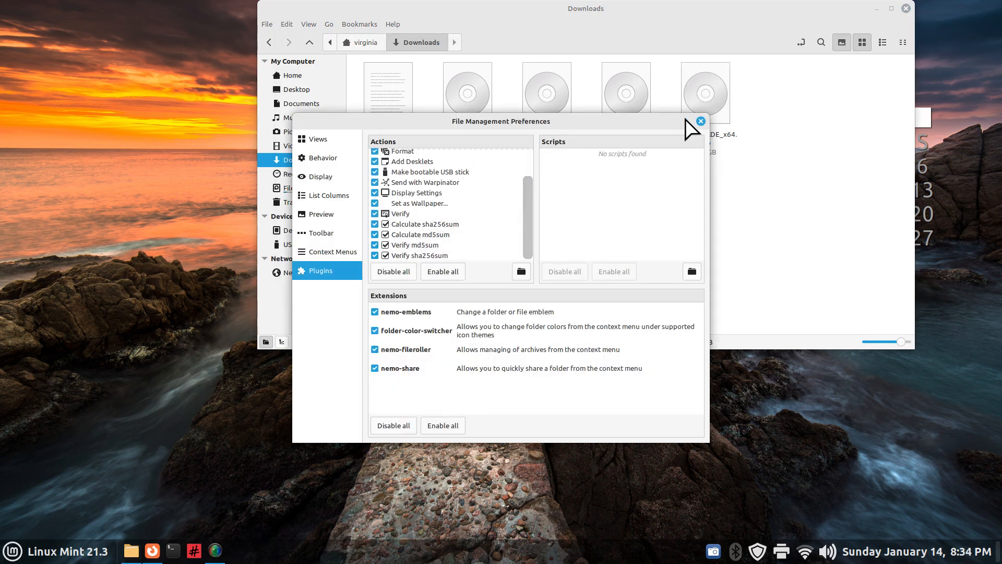
left_click(700, 121)
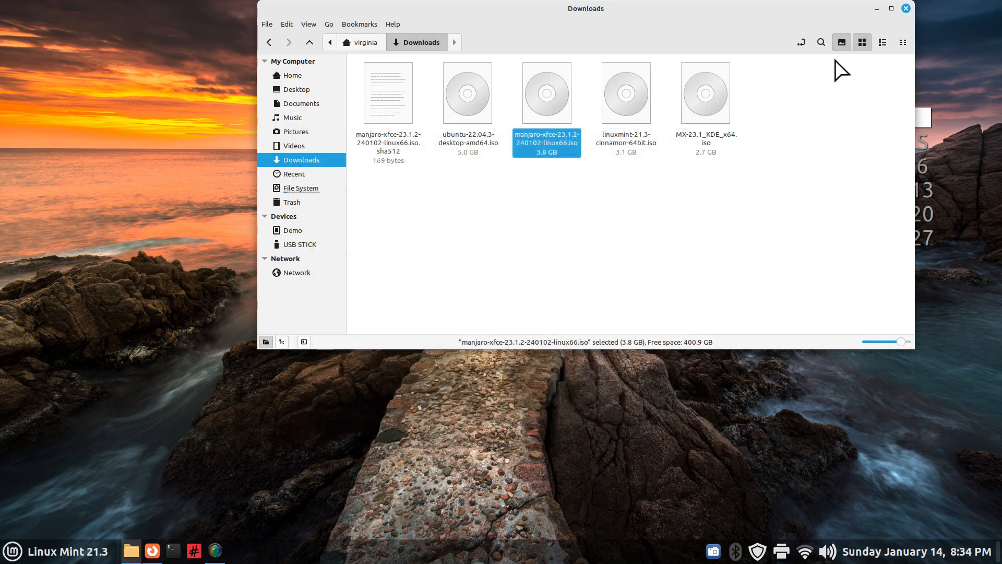
Close Nemo's Downloads window, leaving the bare desktop with its date and calendar desklets
left_click(906, 9)
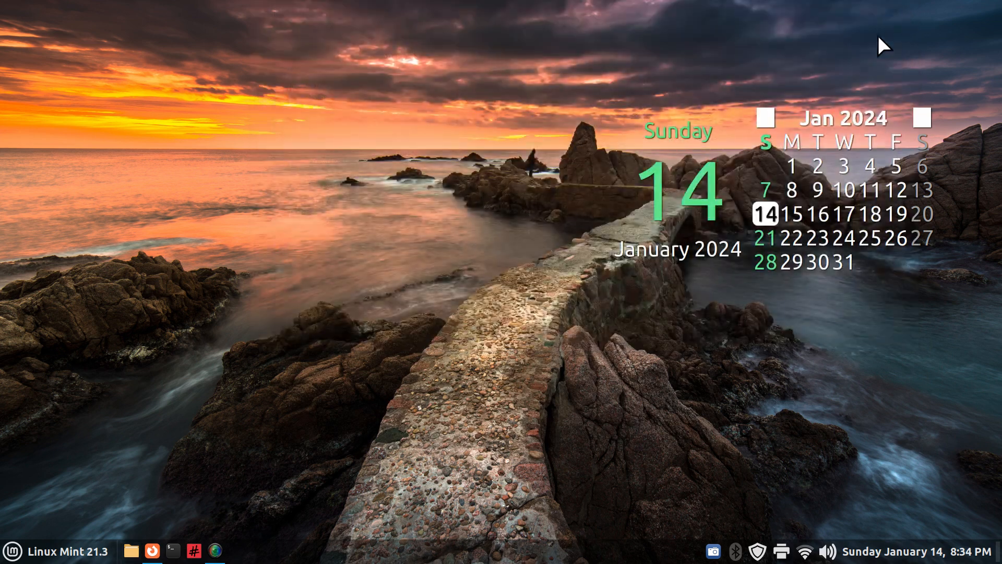
right_click(650, 558)
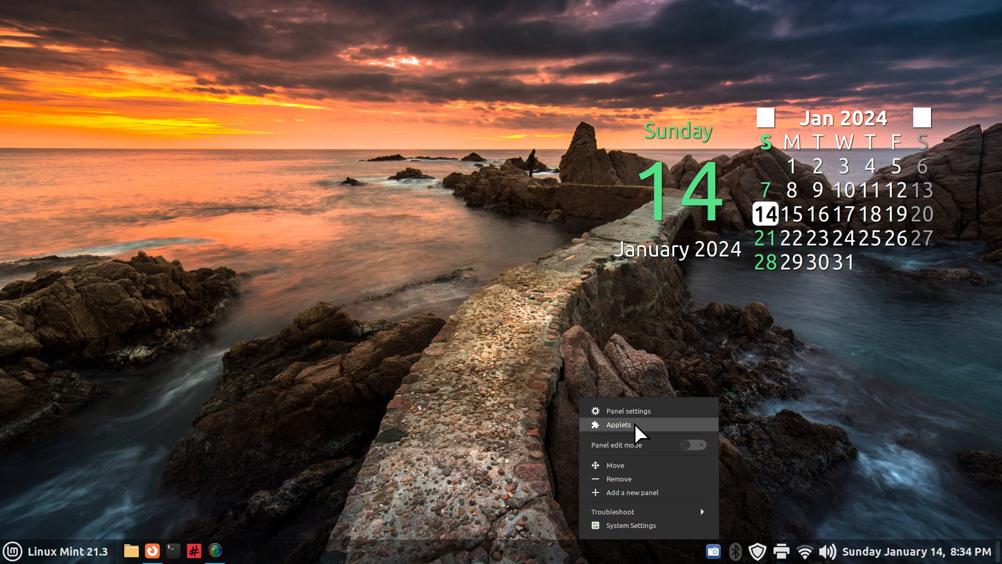
left_click(497, 432)
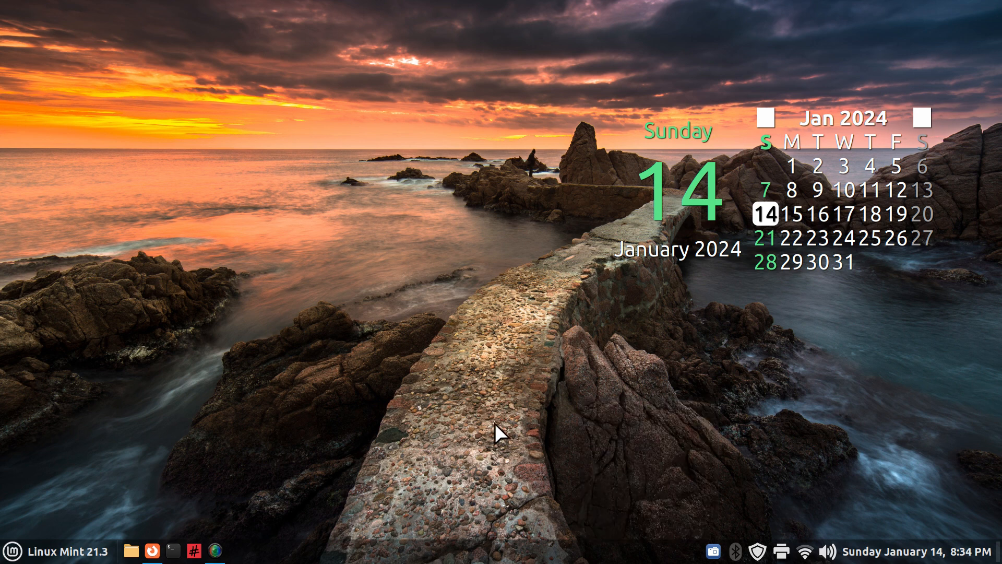